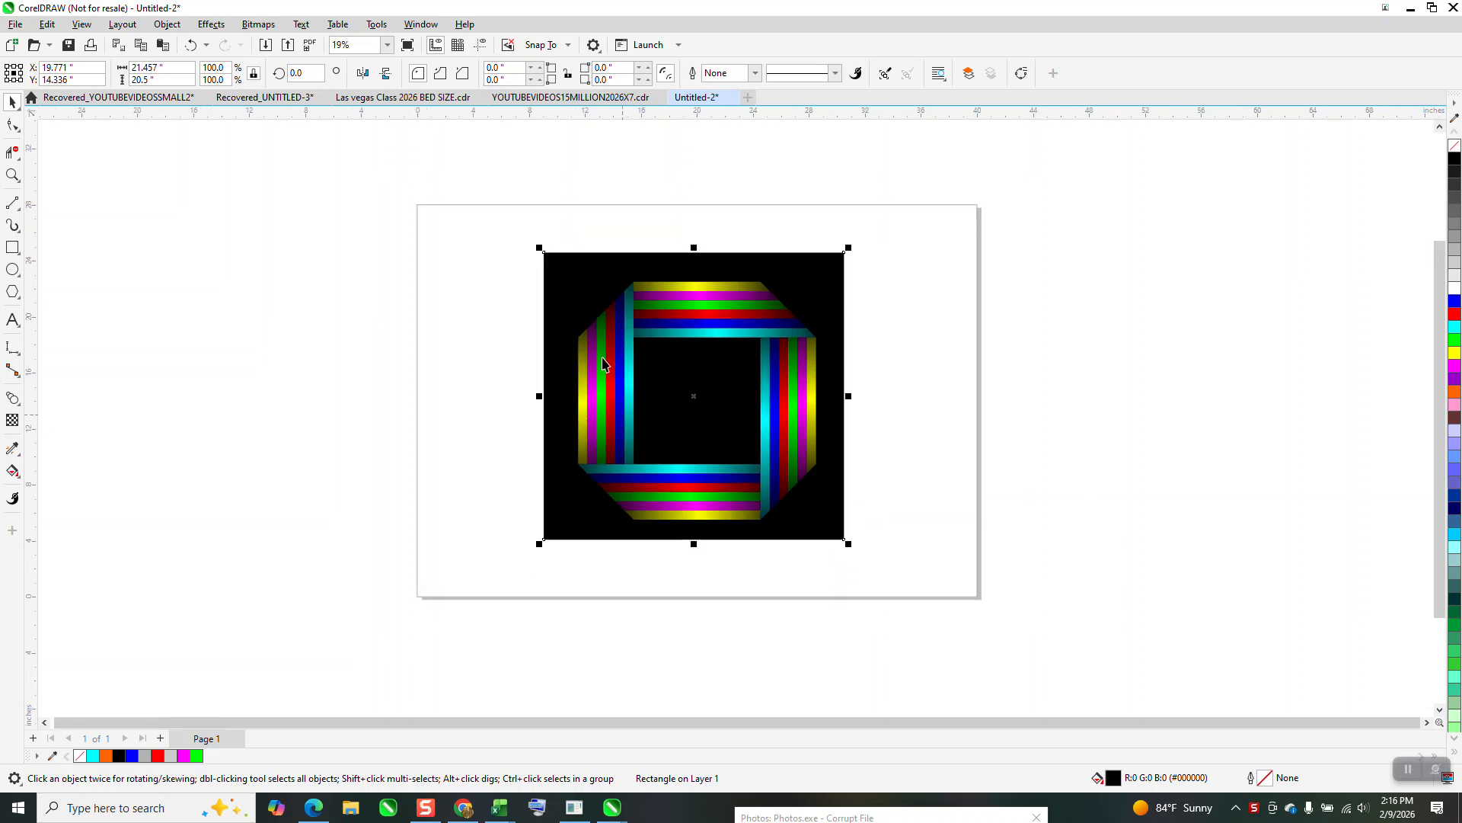
Move the finished striped design beside the page and draw a square about 16.6 in wide, centred on the page.
left_click_drag(525, 234, 941, 563)
left_click_drag(695, 391, 1074, 364)
left_click(12, 247)
left_click_drag(788, 266, 664, 500)
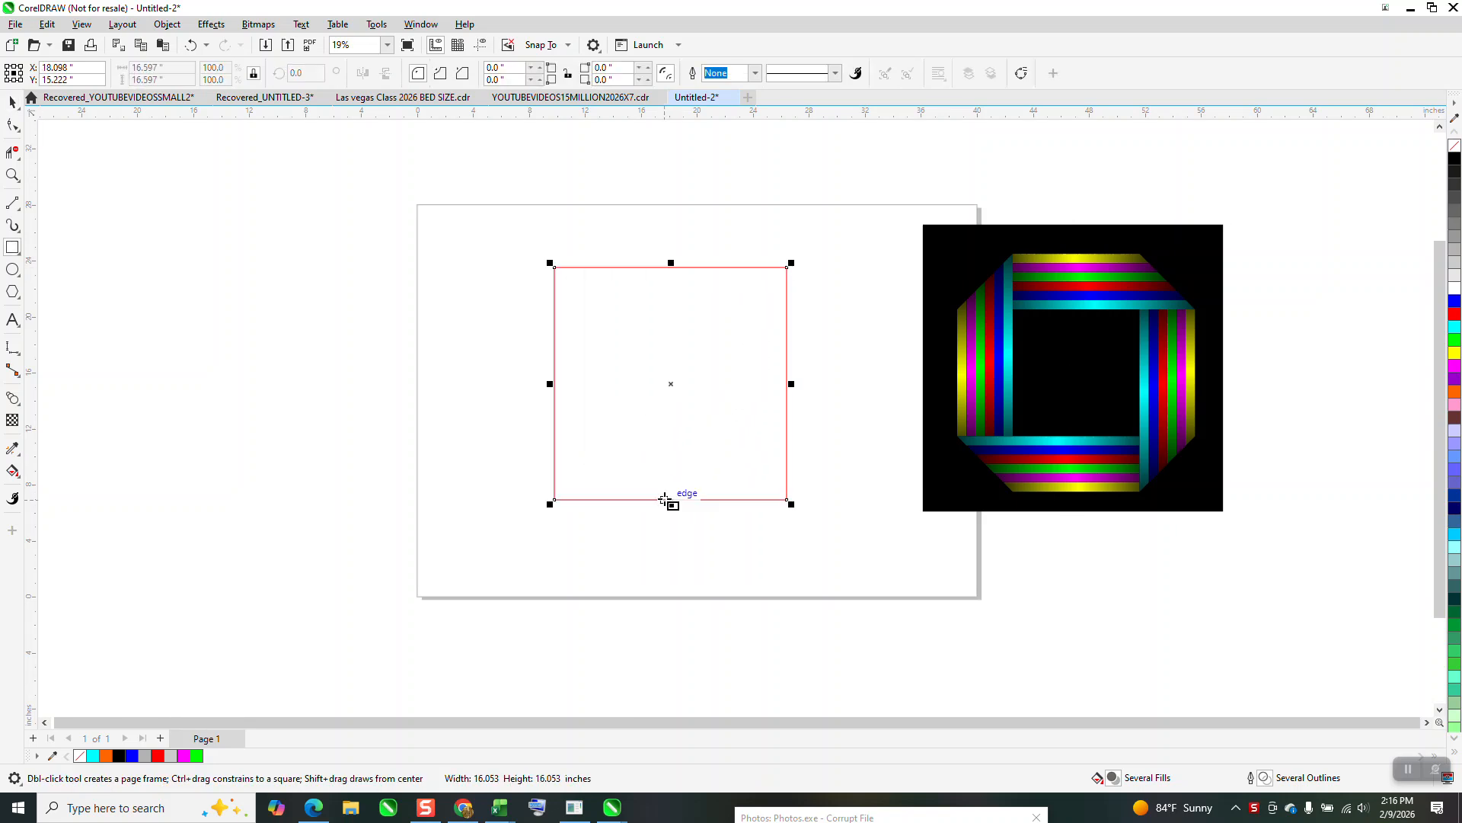
key("p")
Chamfer all four corners of the square by about 3.92 in to form an octagon.
left_click(13, 127)
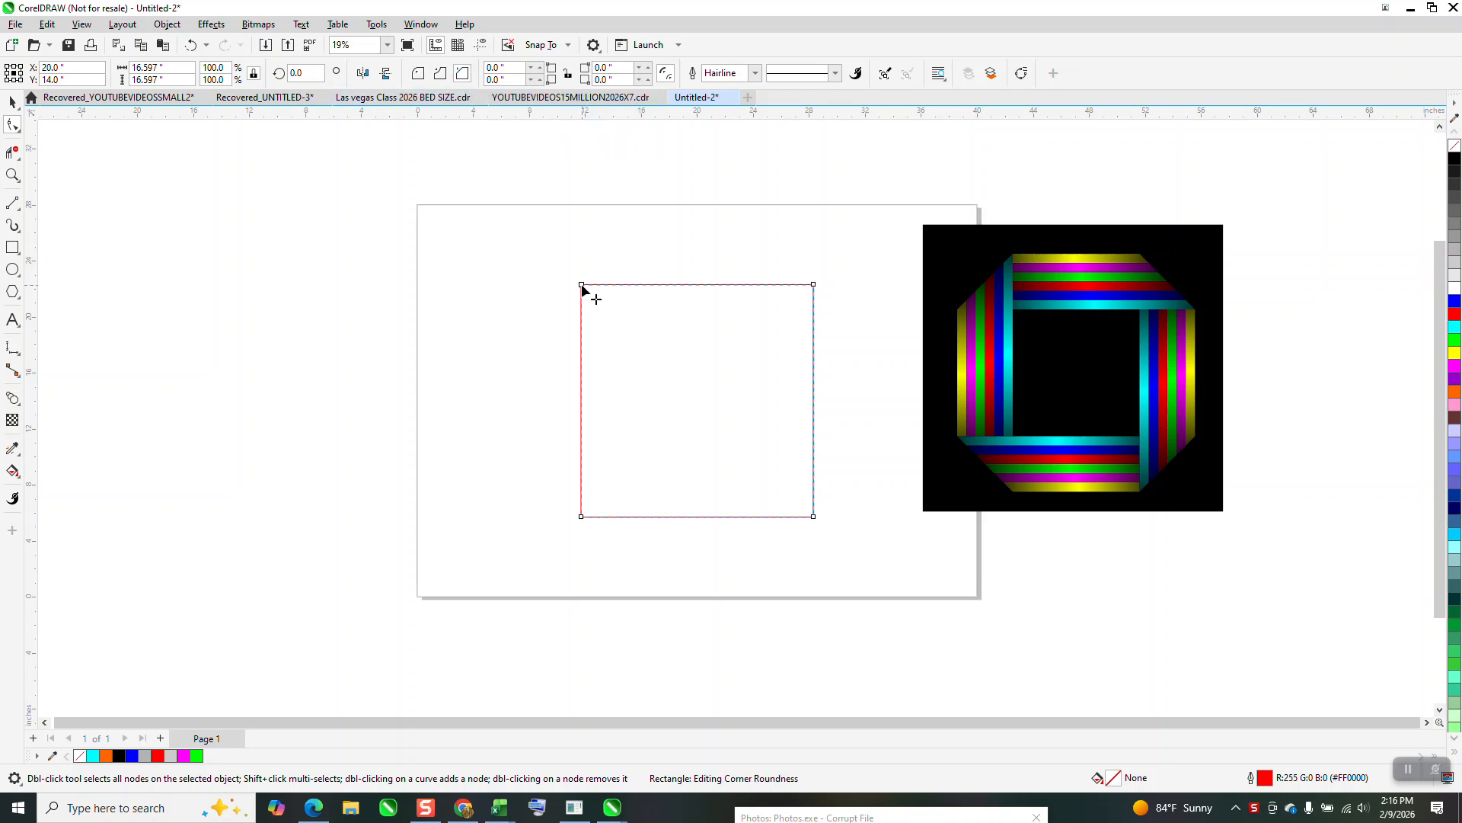
left_click_drag(582, 284, 637, 286)
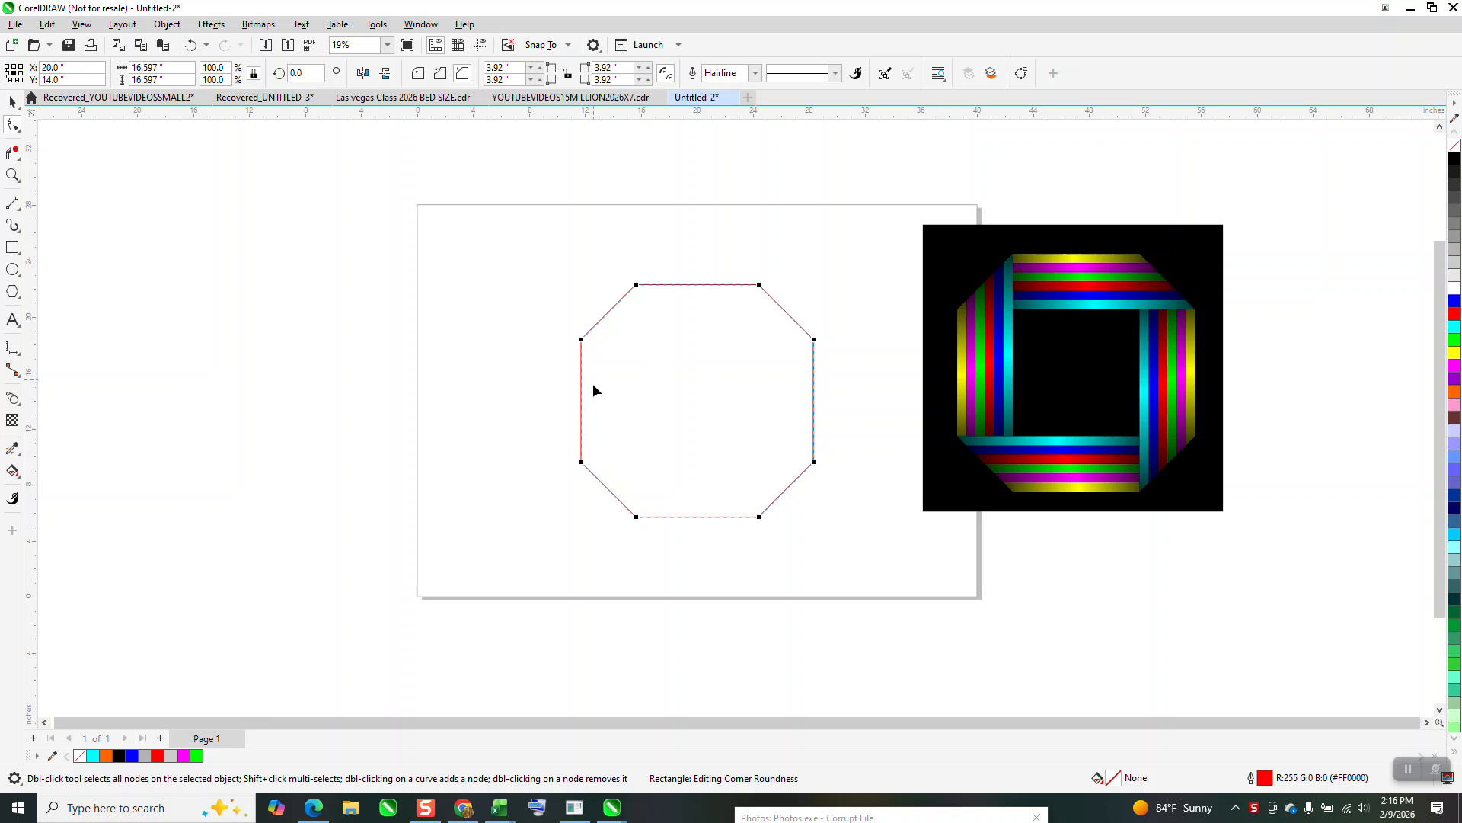
left_click(13, 181)
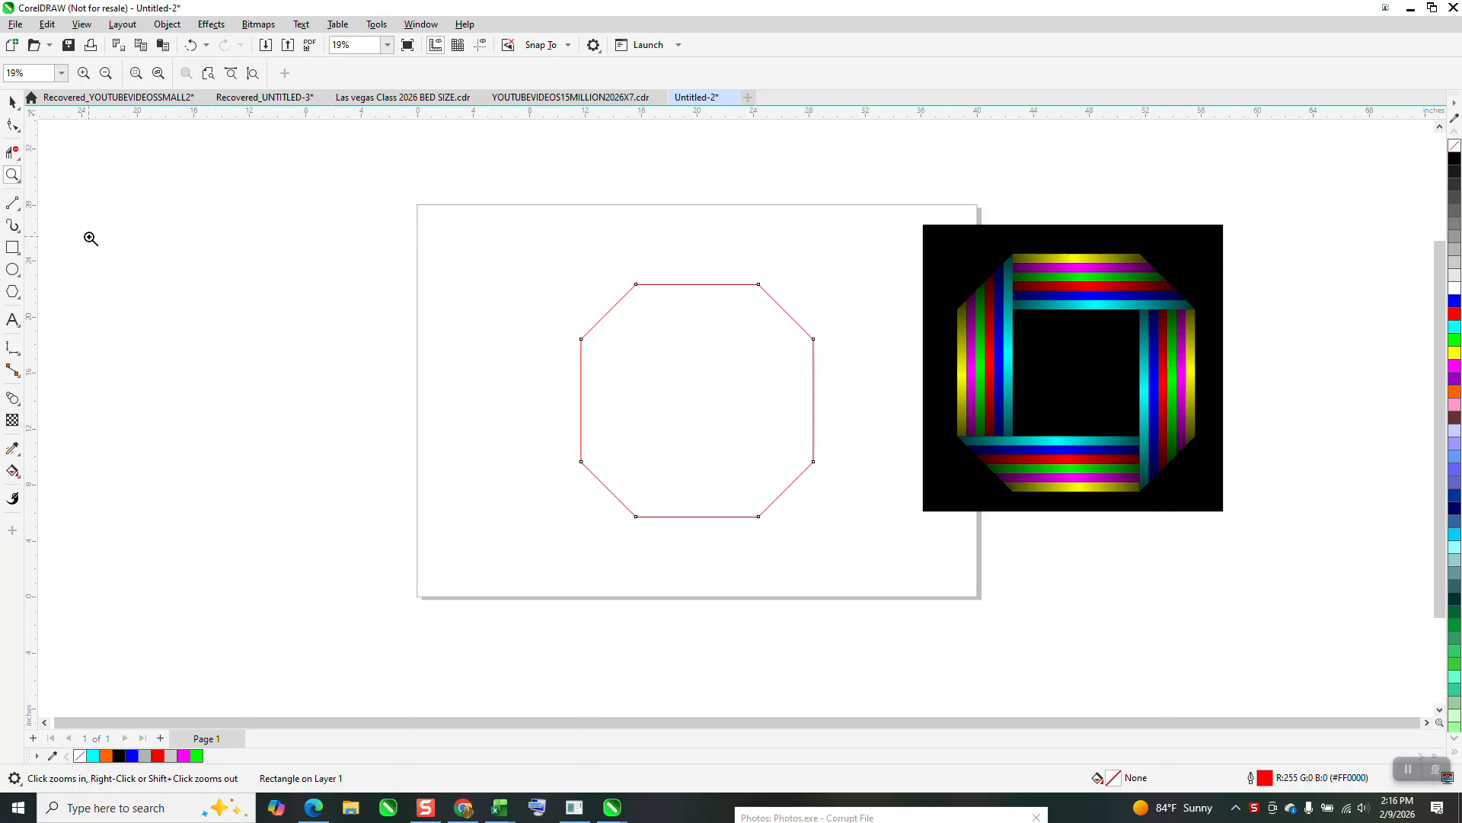
Draw a smaller square about 7.5 in wide and centre it on the page inside the octagon.
left_click(12, 247)
left_click_drag(432, 307, 357, 388)
key("p")
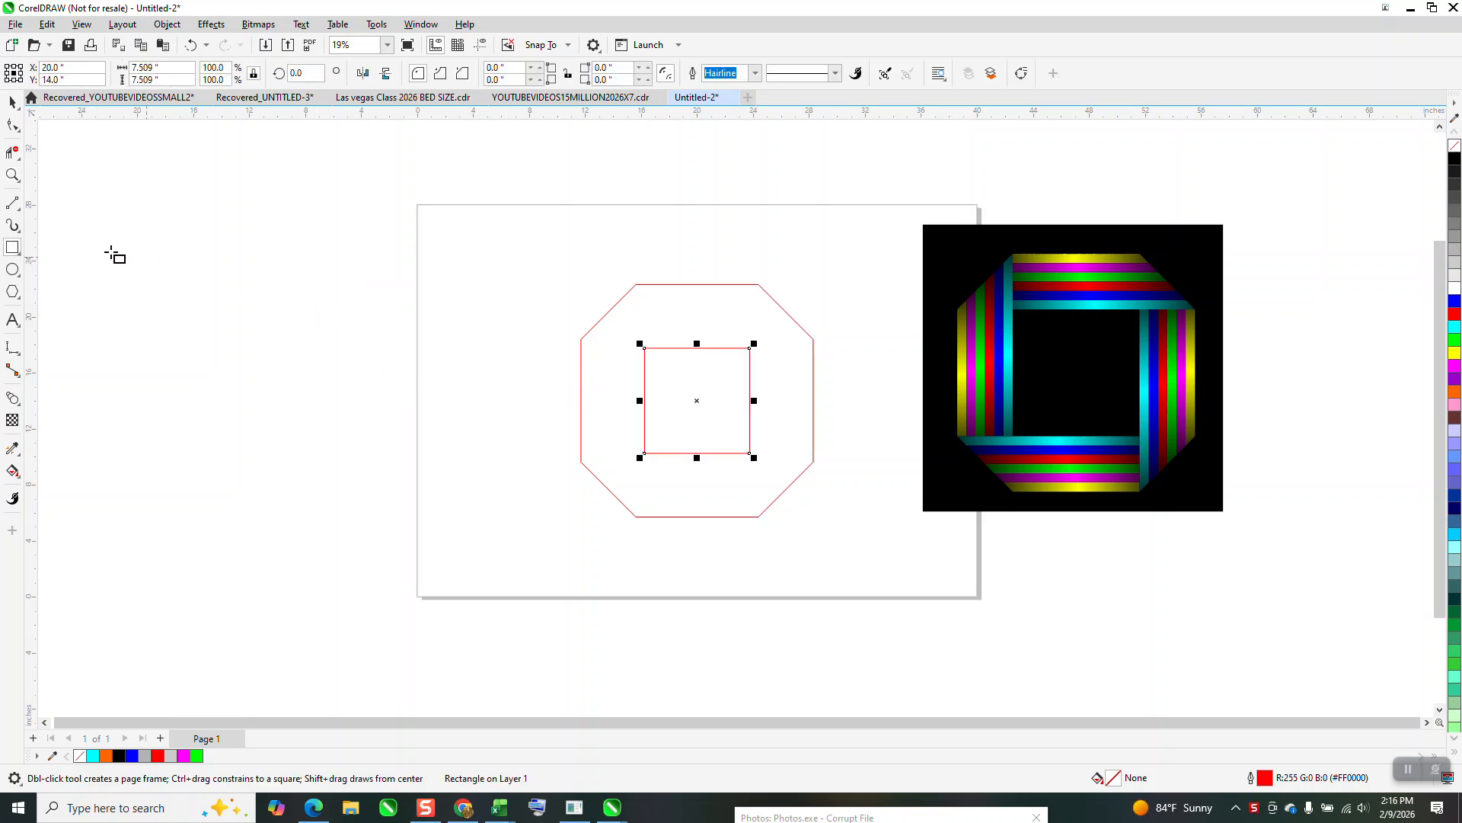
Draw a vertical 2-point line from the left end of the octagon's top edge to the left end of its bottom edge.
left_click(19, 213)
left_click(69, 216)
left_click_drag(636, 285, 636, 517)
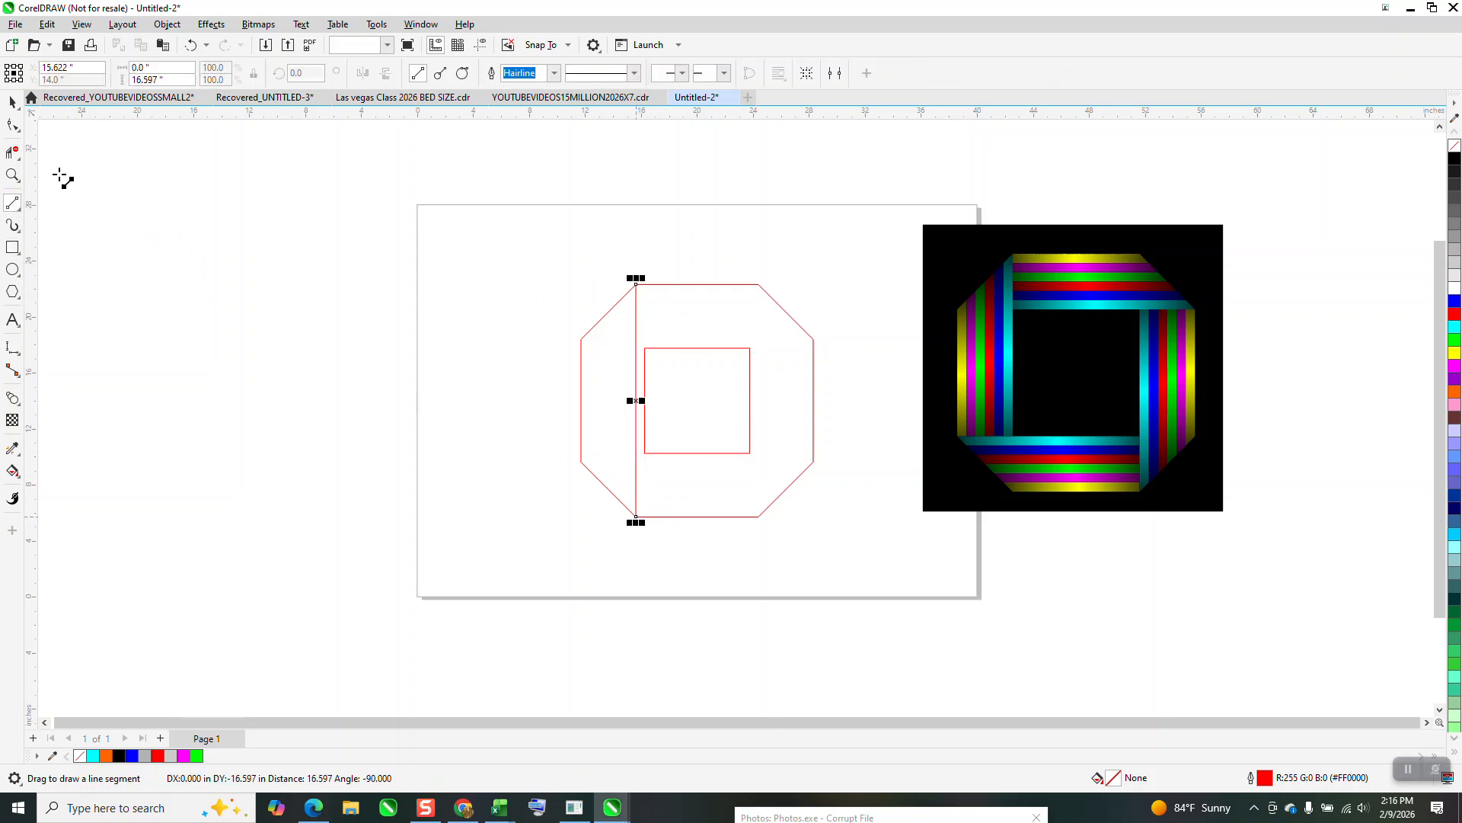
Enlarge the inner square from its centre to about 8.756 in so its left side meets the vertical line.
left_click(13, 175)
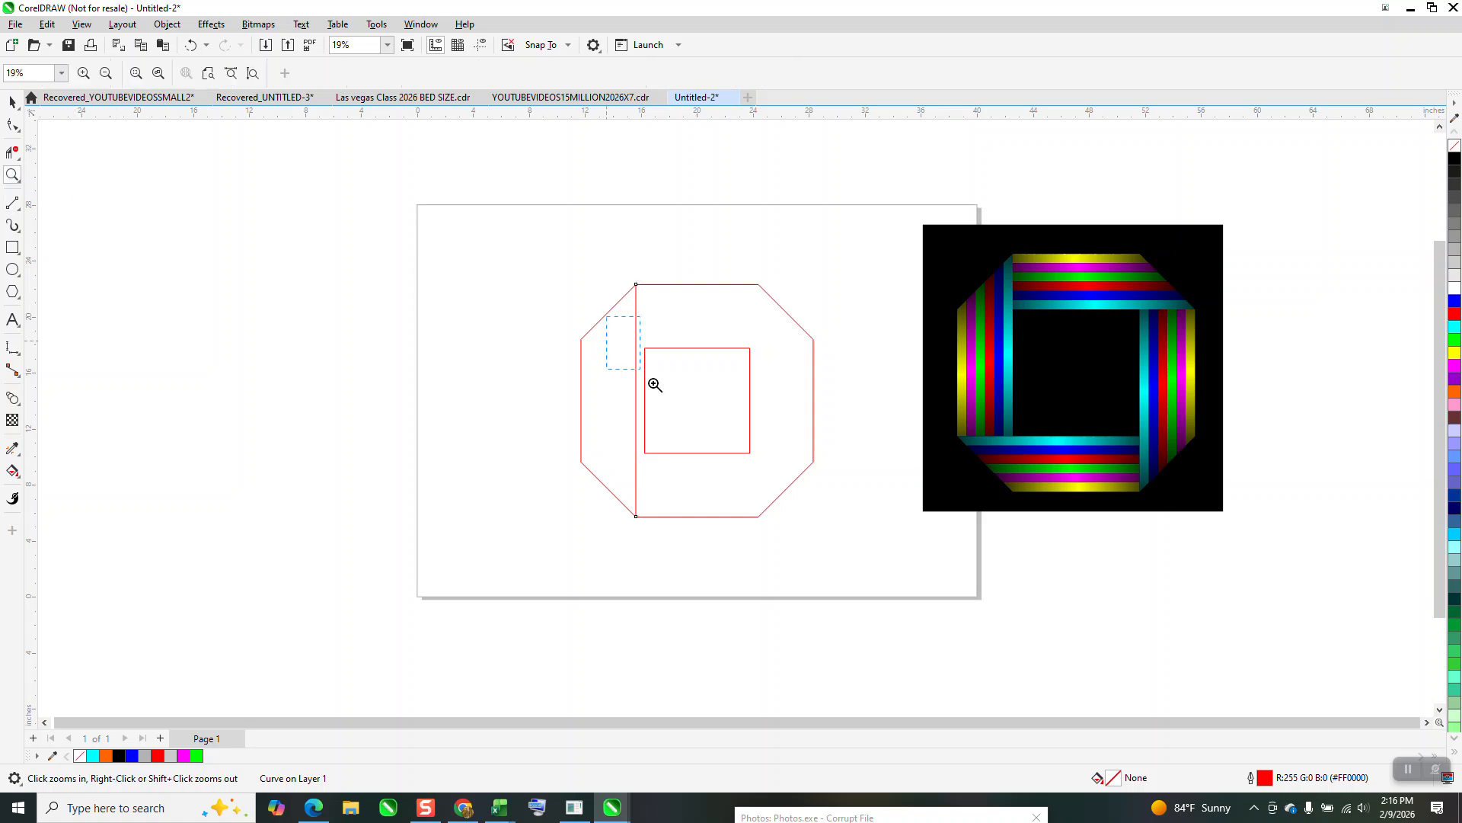
left_click(753, 423)
key("space")
left_click(439, 489)
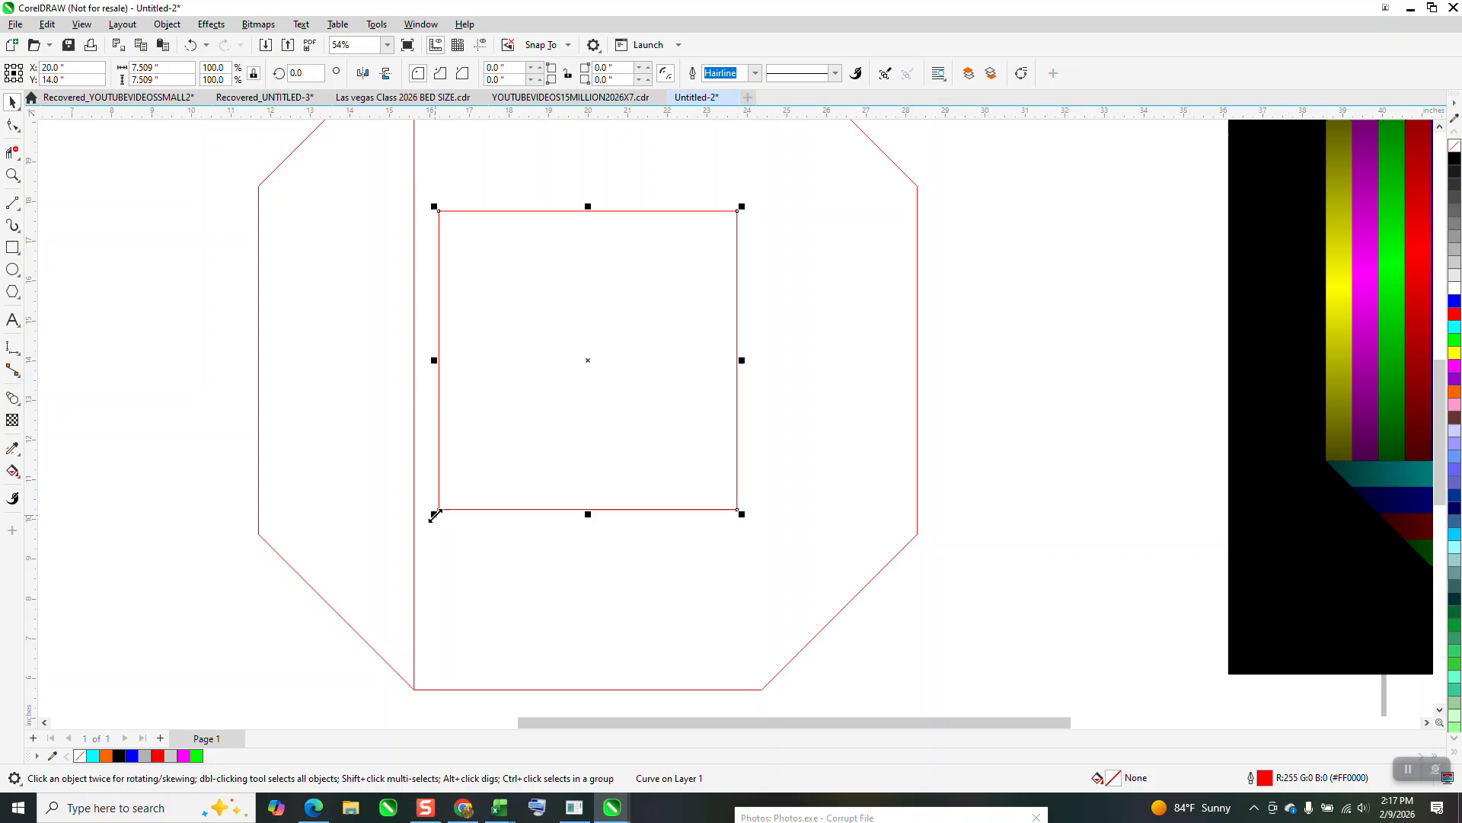
left_click_drag(435, 515, 409, 537)
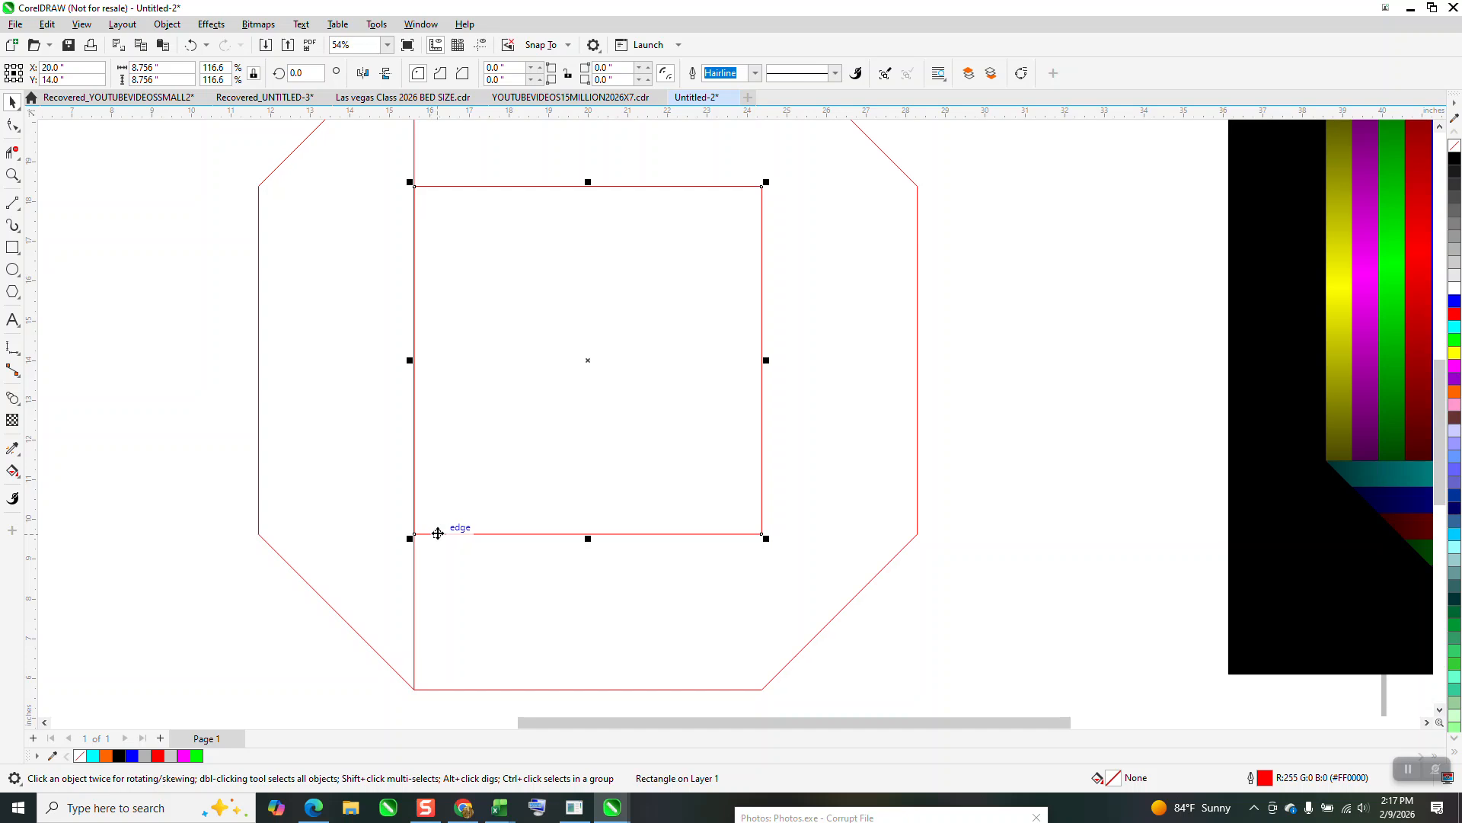
scroll(436, 530, "down", 2)
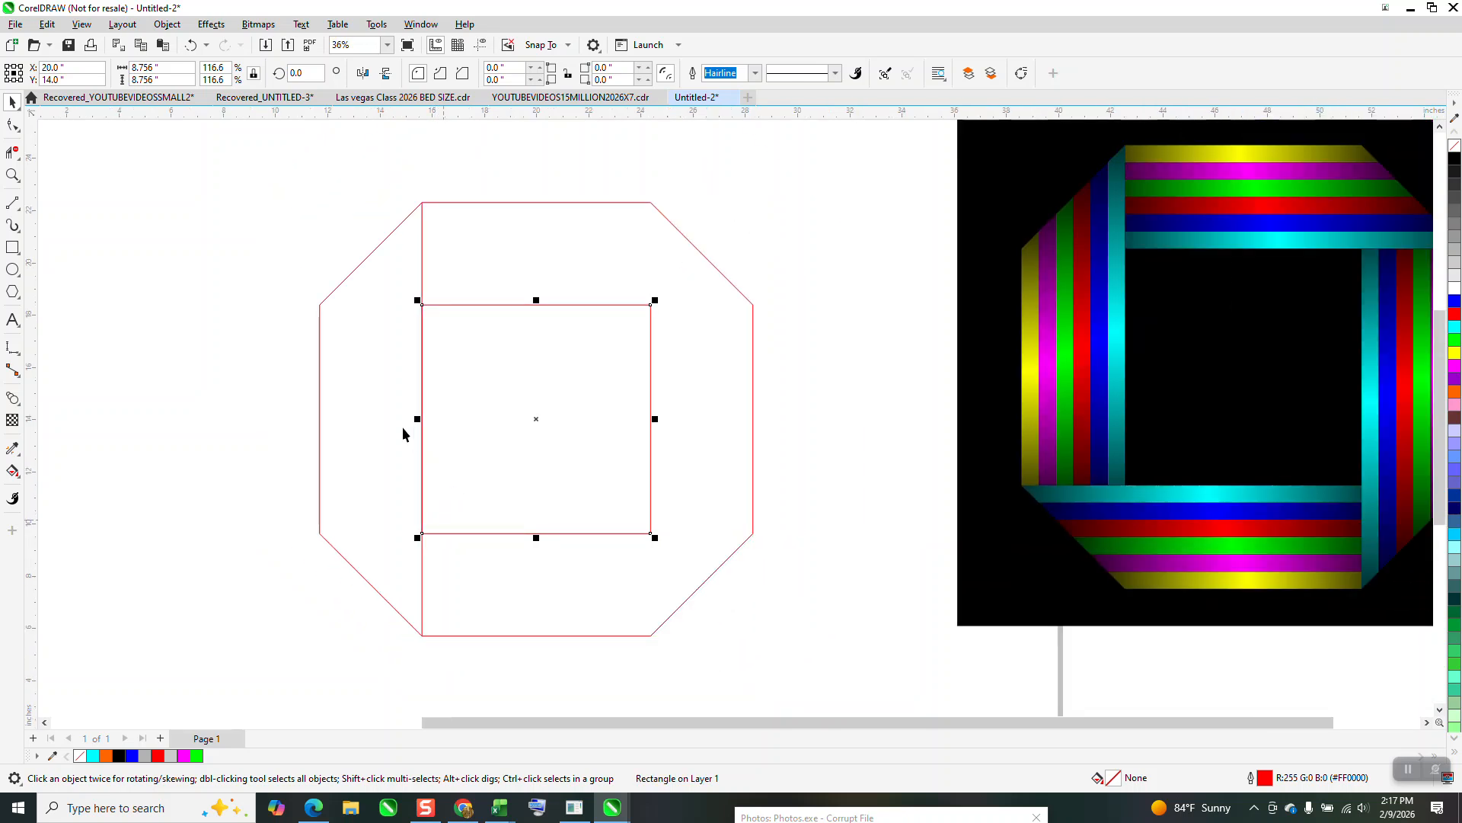
Set the outlines of the octagon, inner square and vertical line to black.
scroll(343, 382, "down", 2)
left_click_drag(316, 229, 487, 495)
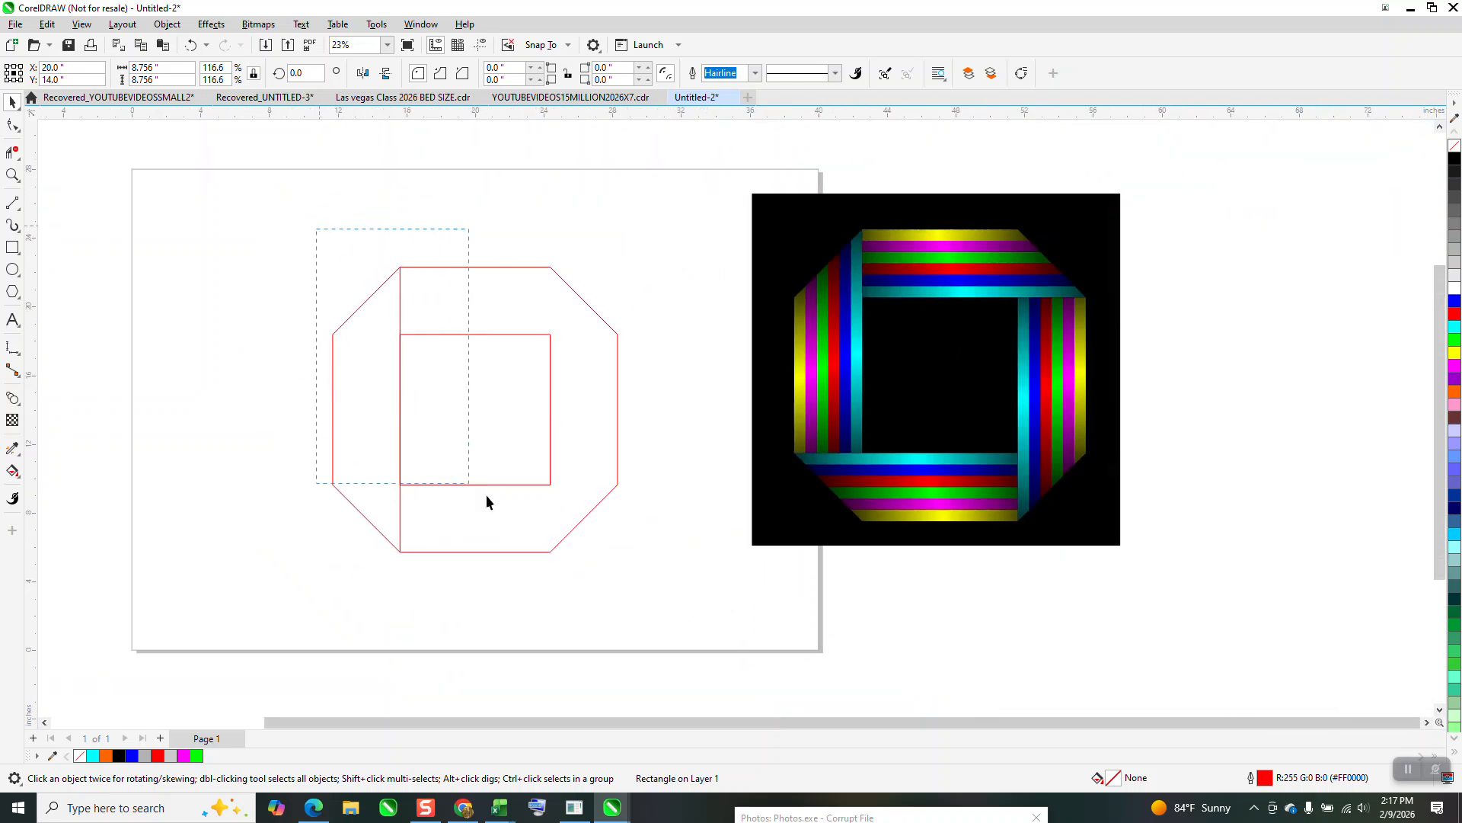
left_click_drag(693, 599, 694, 599)
right_click(1456, 160)
Draw vertical red lines about 22.3 in tall through the octagon's left side and the inner square's left side.
left_click(12, 206)
left_click_drag(285, 216, 286, 607)
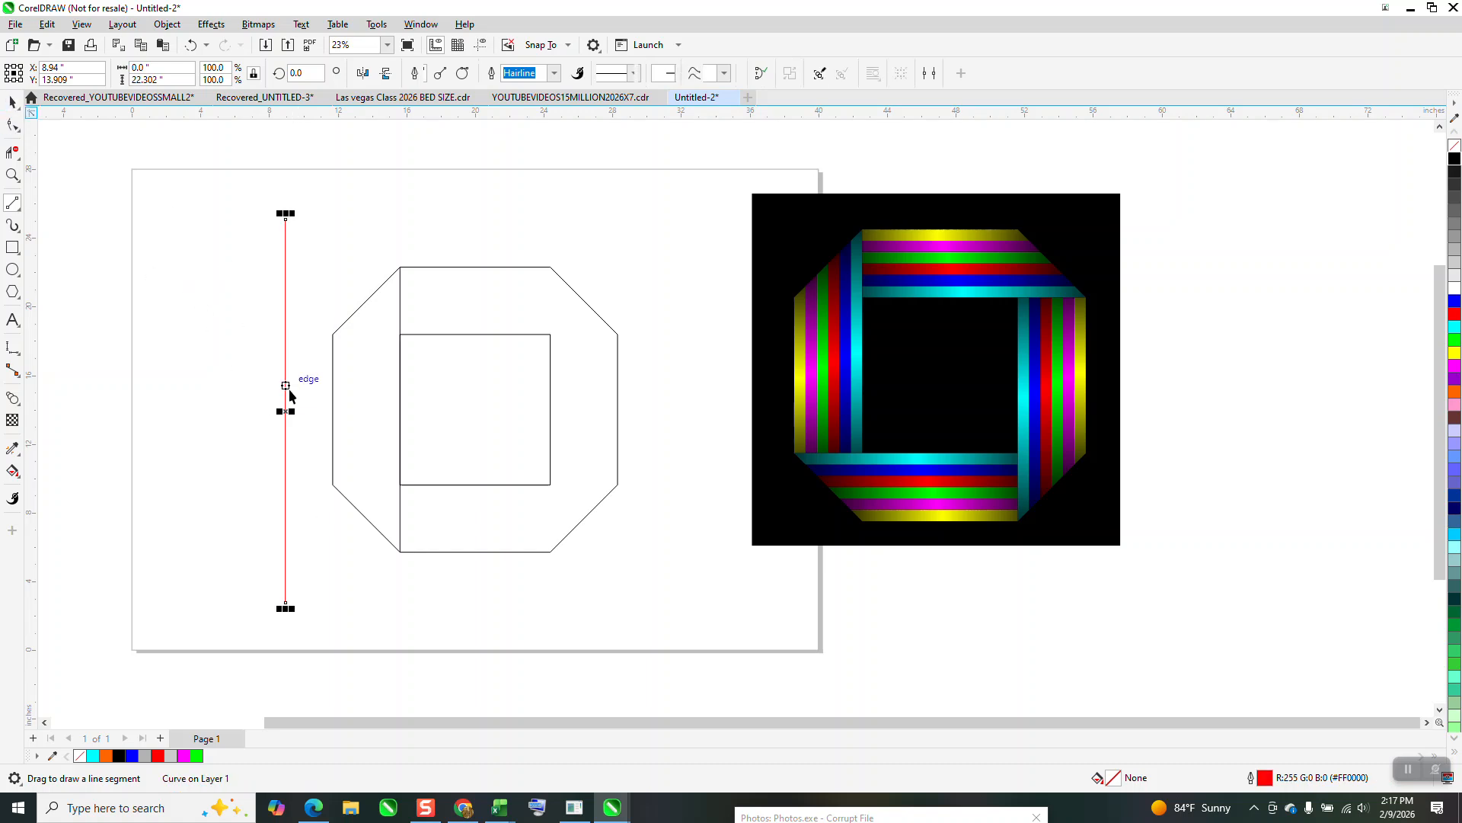
key("space")
left_click_drag(284, 409, 332, 418)
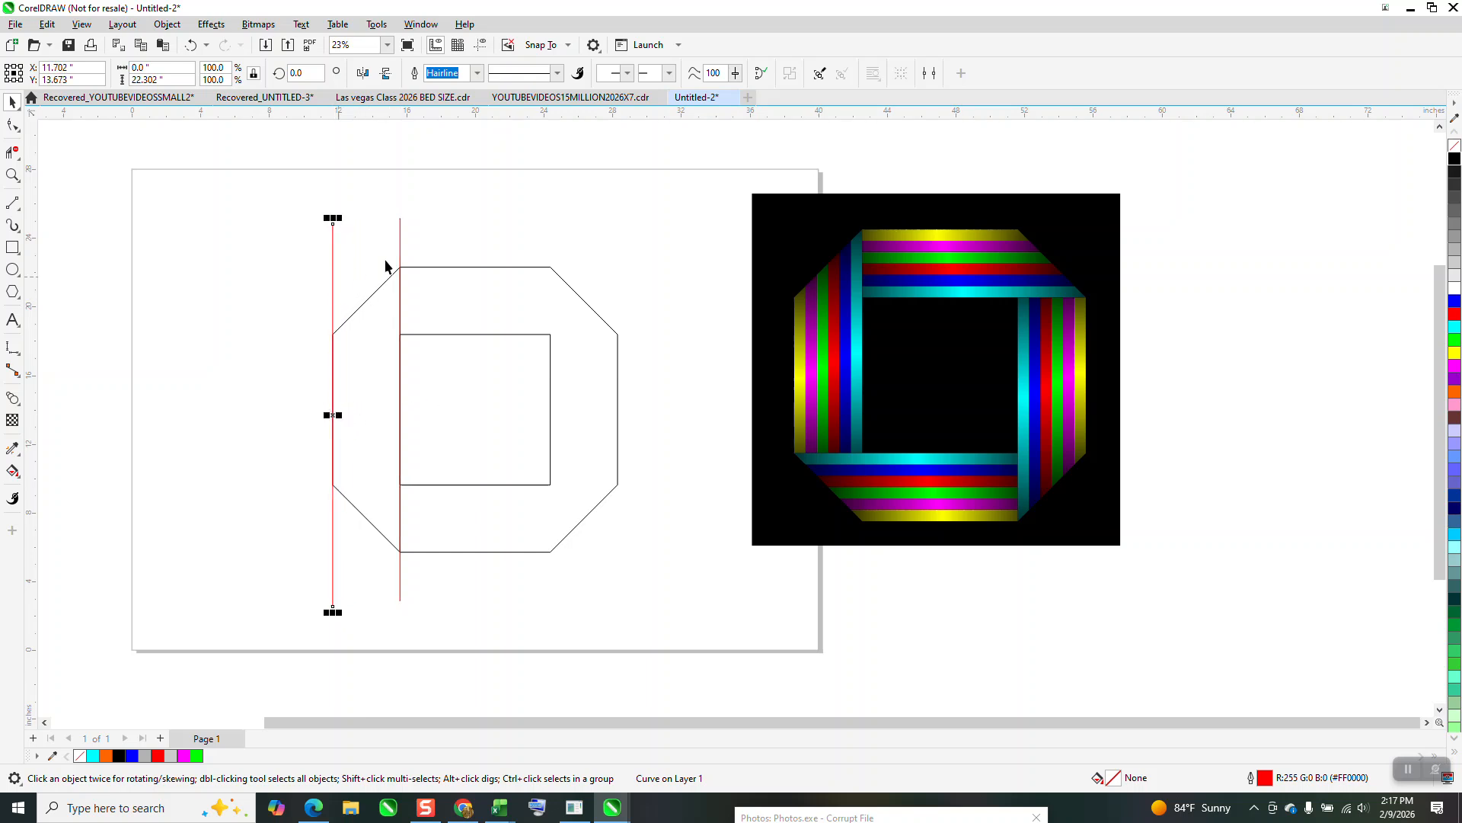
Blend the two red vertical lines with 5 intermediate steps and break the blend apart.
left_click(401, 233, "shift")
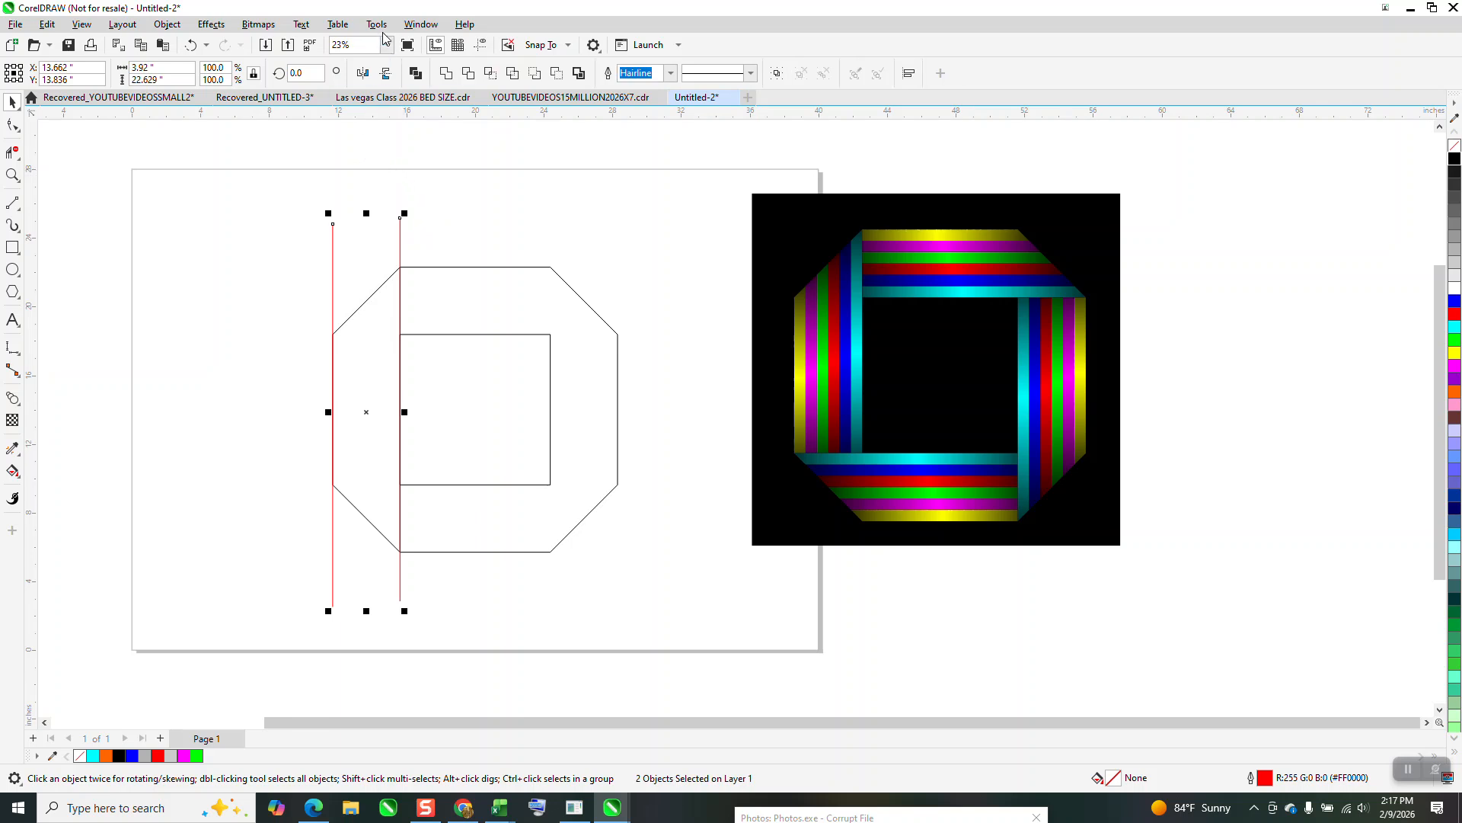
left_click(419, 25)
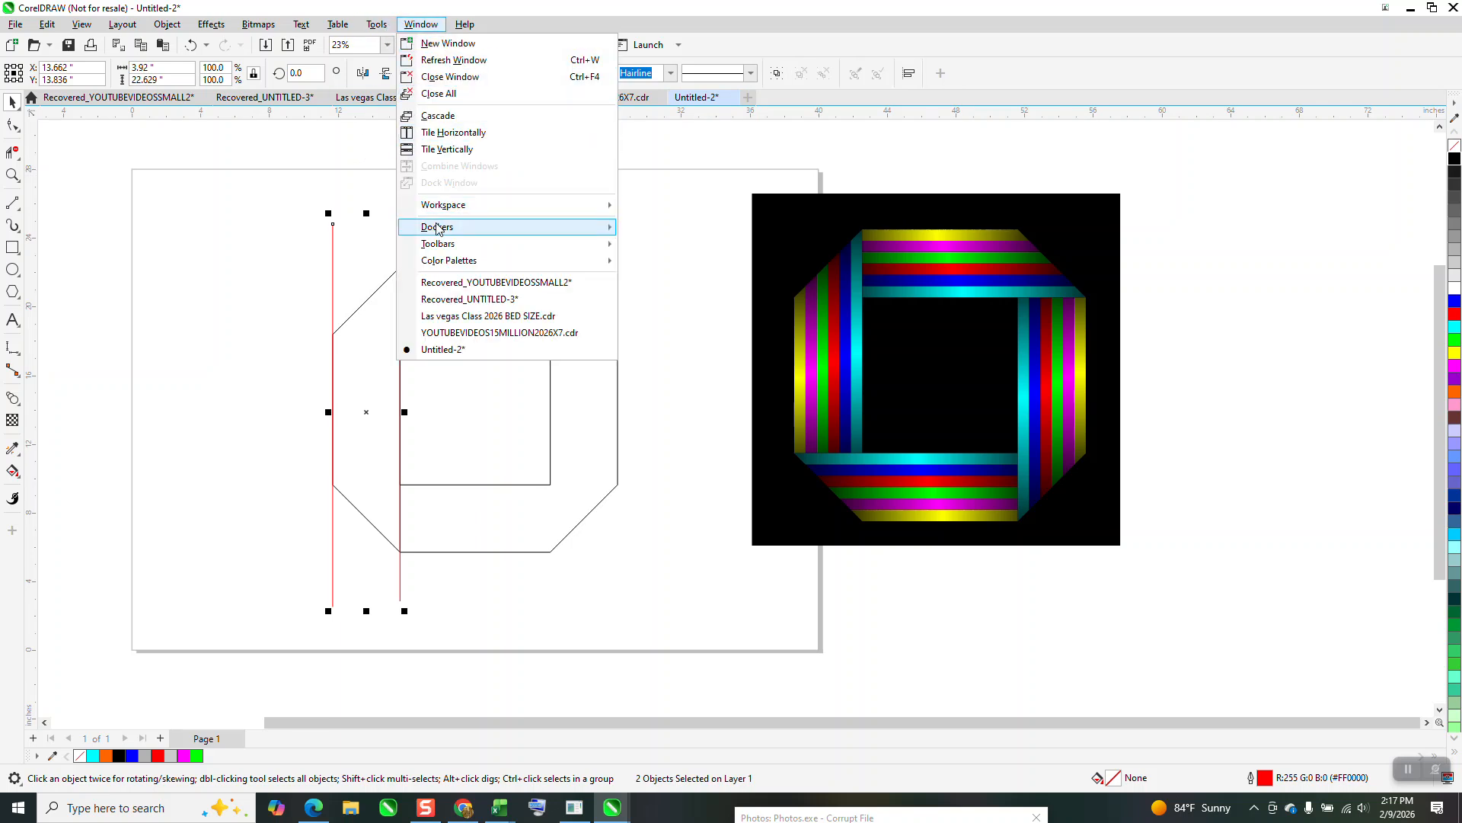
mouse_move(533, 227)
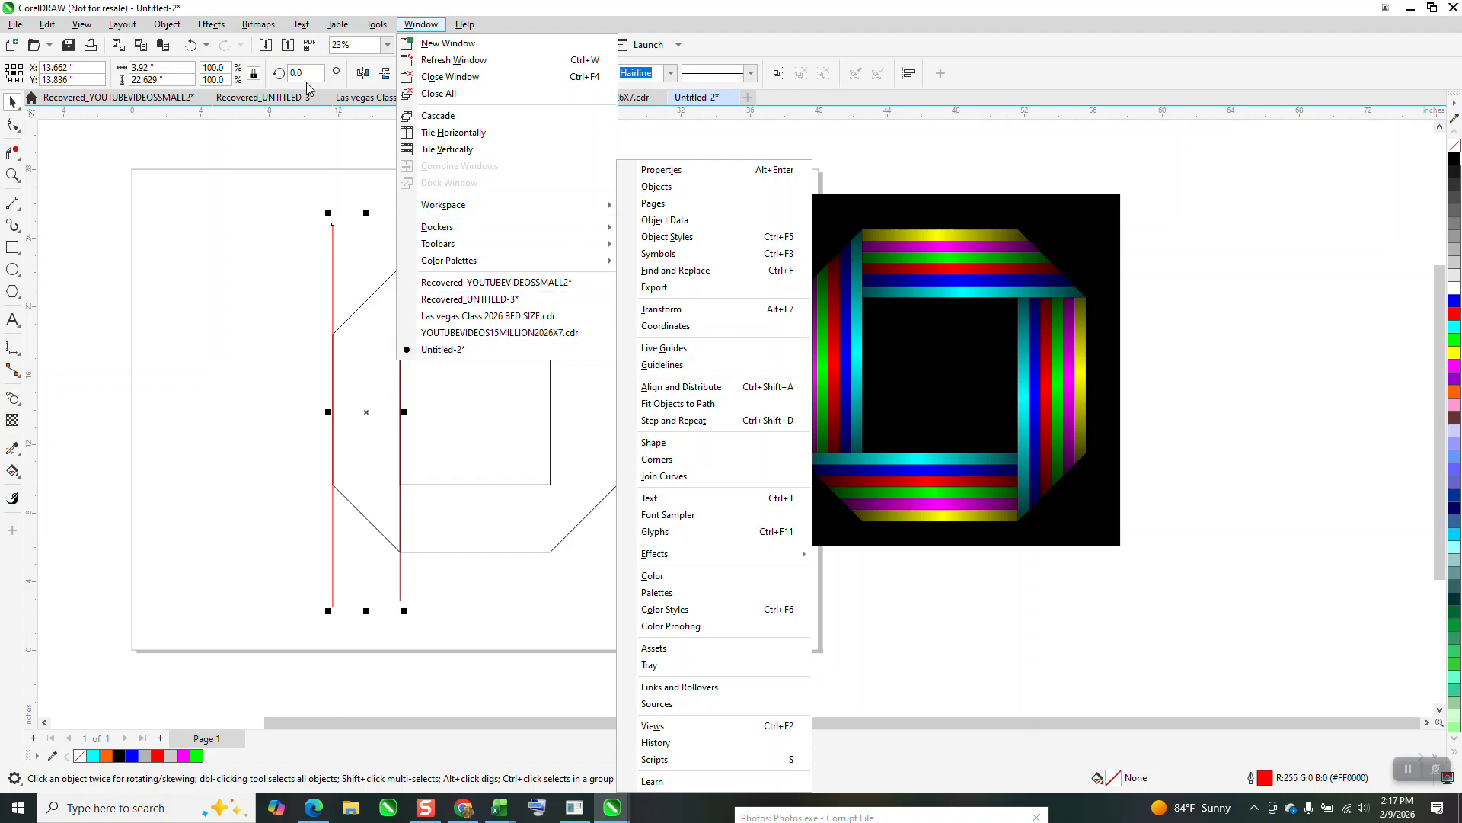
mouse_move(211, 29)
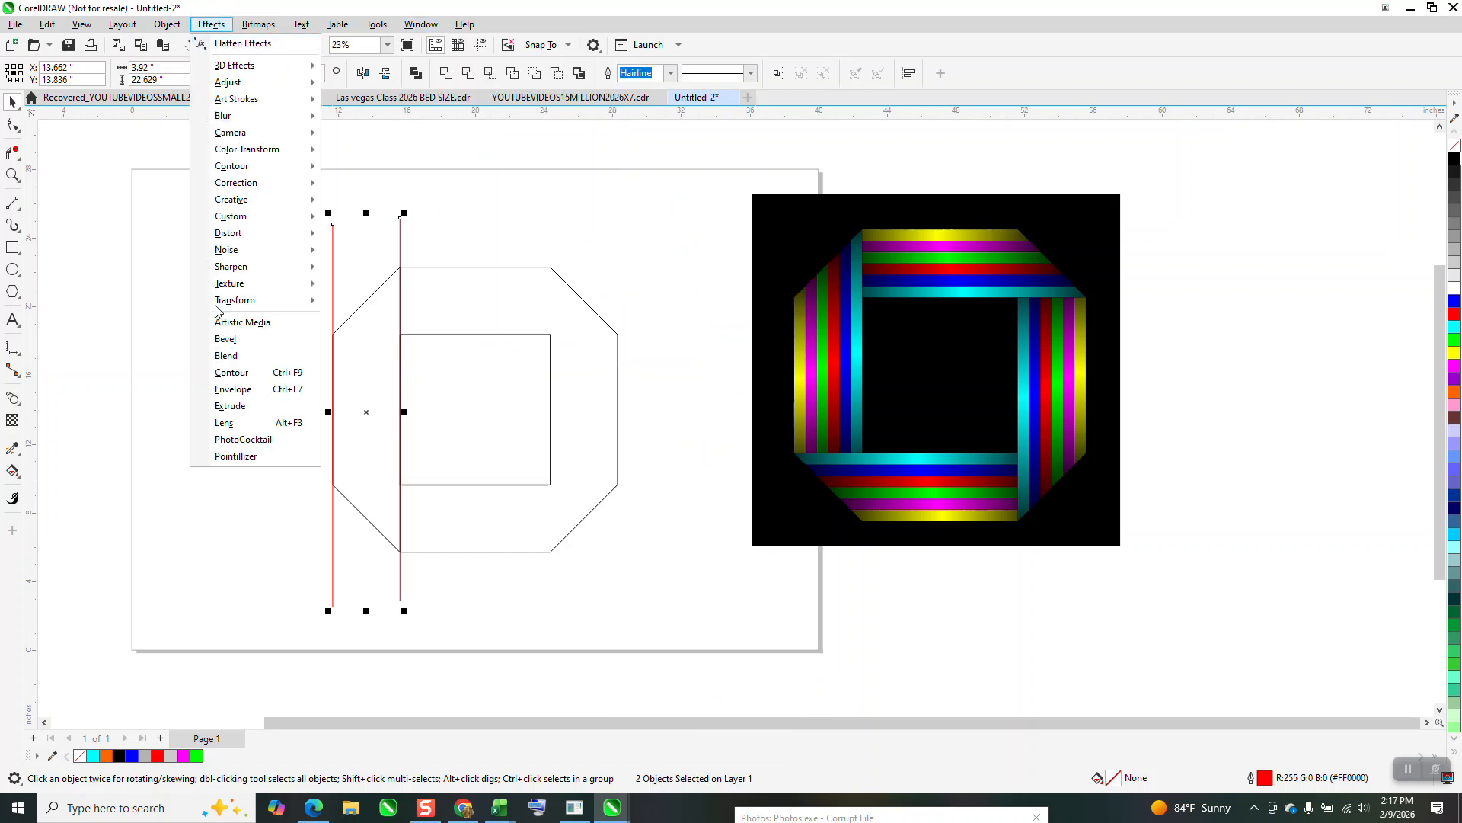
left_click(236, 355)
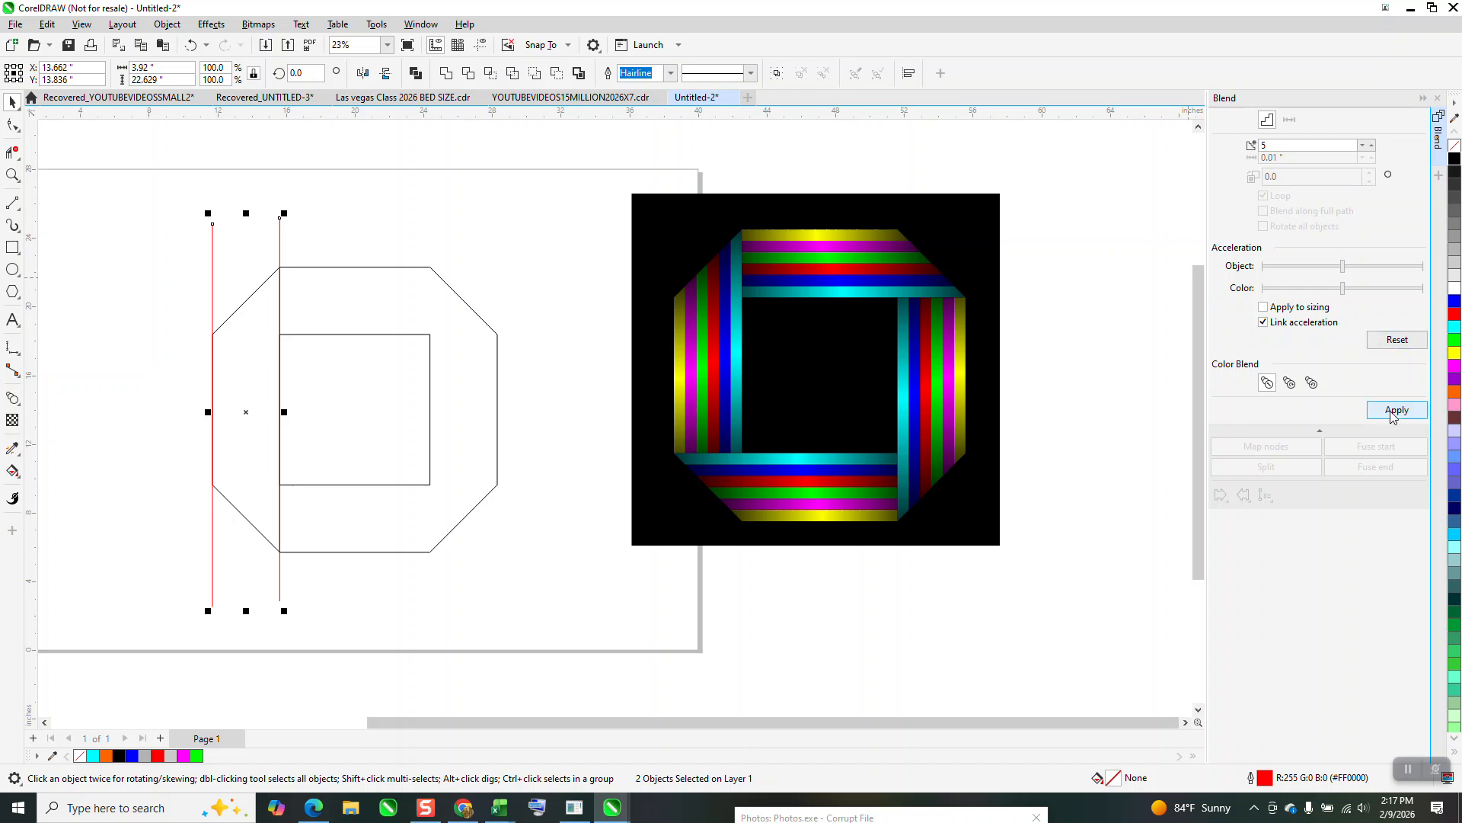
left_click(1396, 411)
left_click(167, 25)
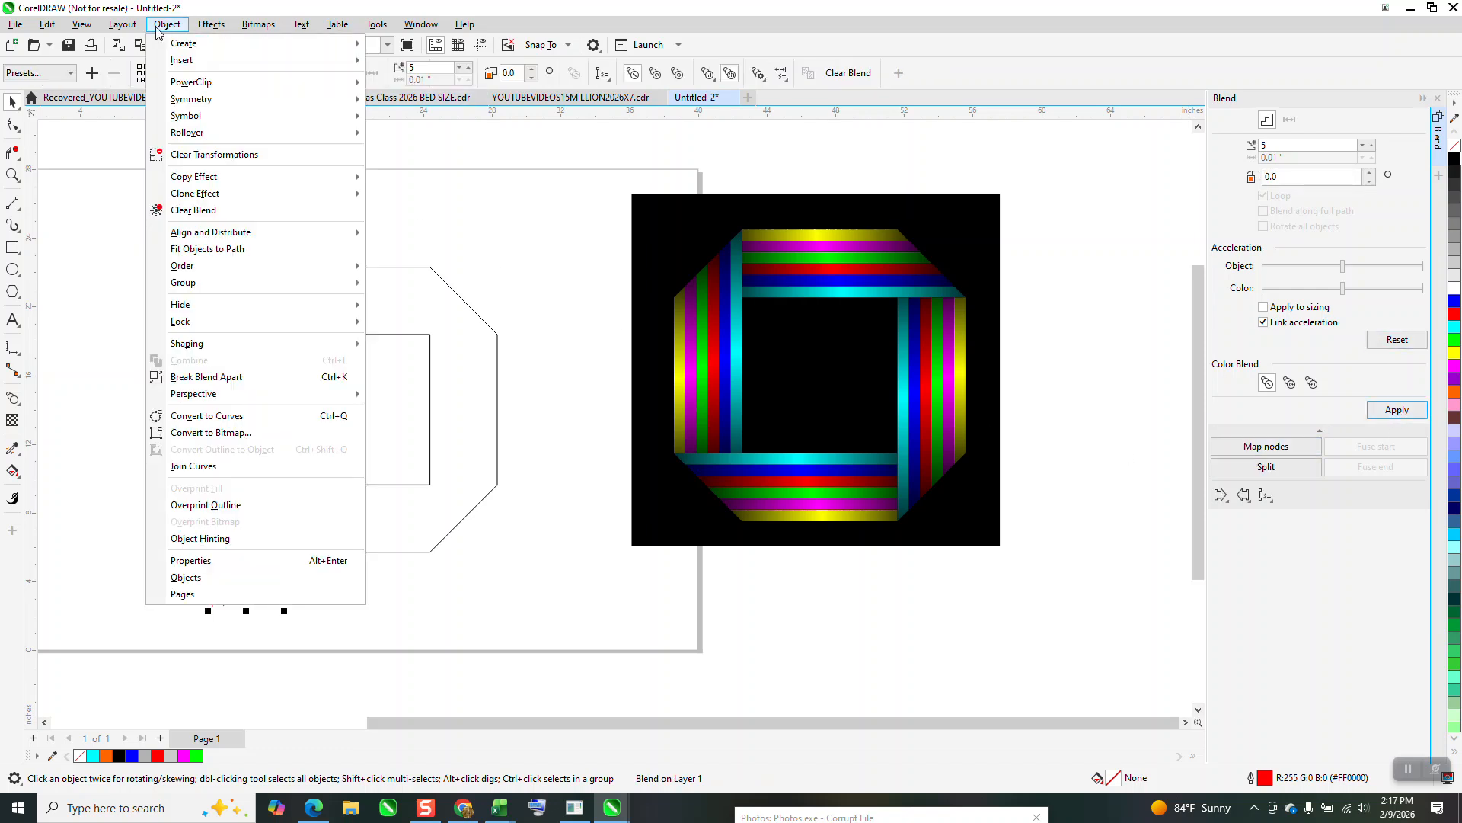
key("Escape")
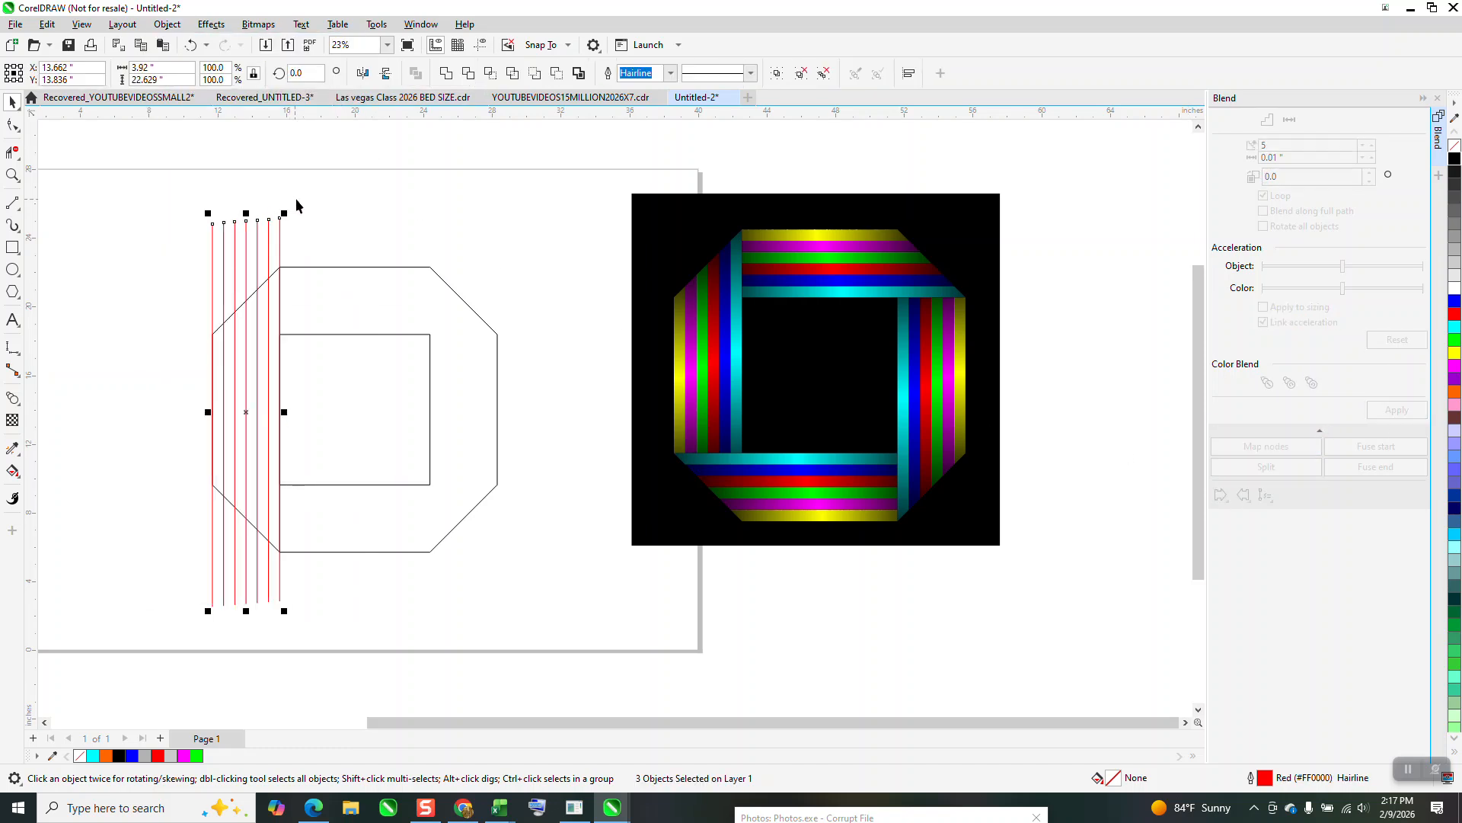
Delete the red line segments that extend above and below the octagon with Virtual Segment Delete.
left_click(12, 152)
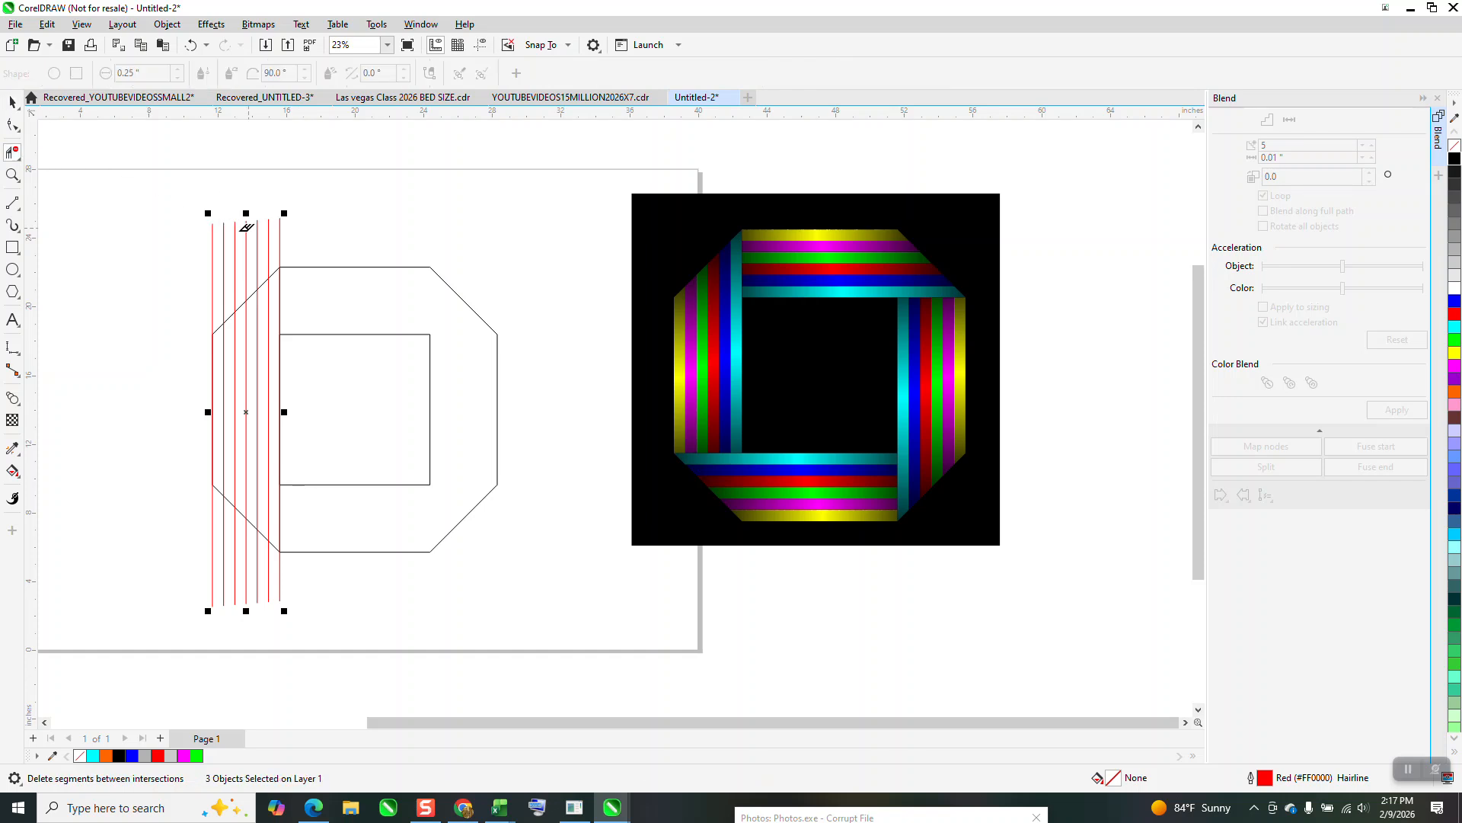
left_click_drag(297, 233, 192, 317)
left_click_drag(200, 498, 303, 576)
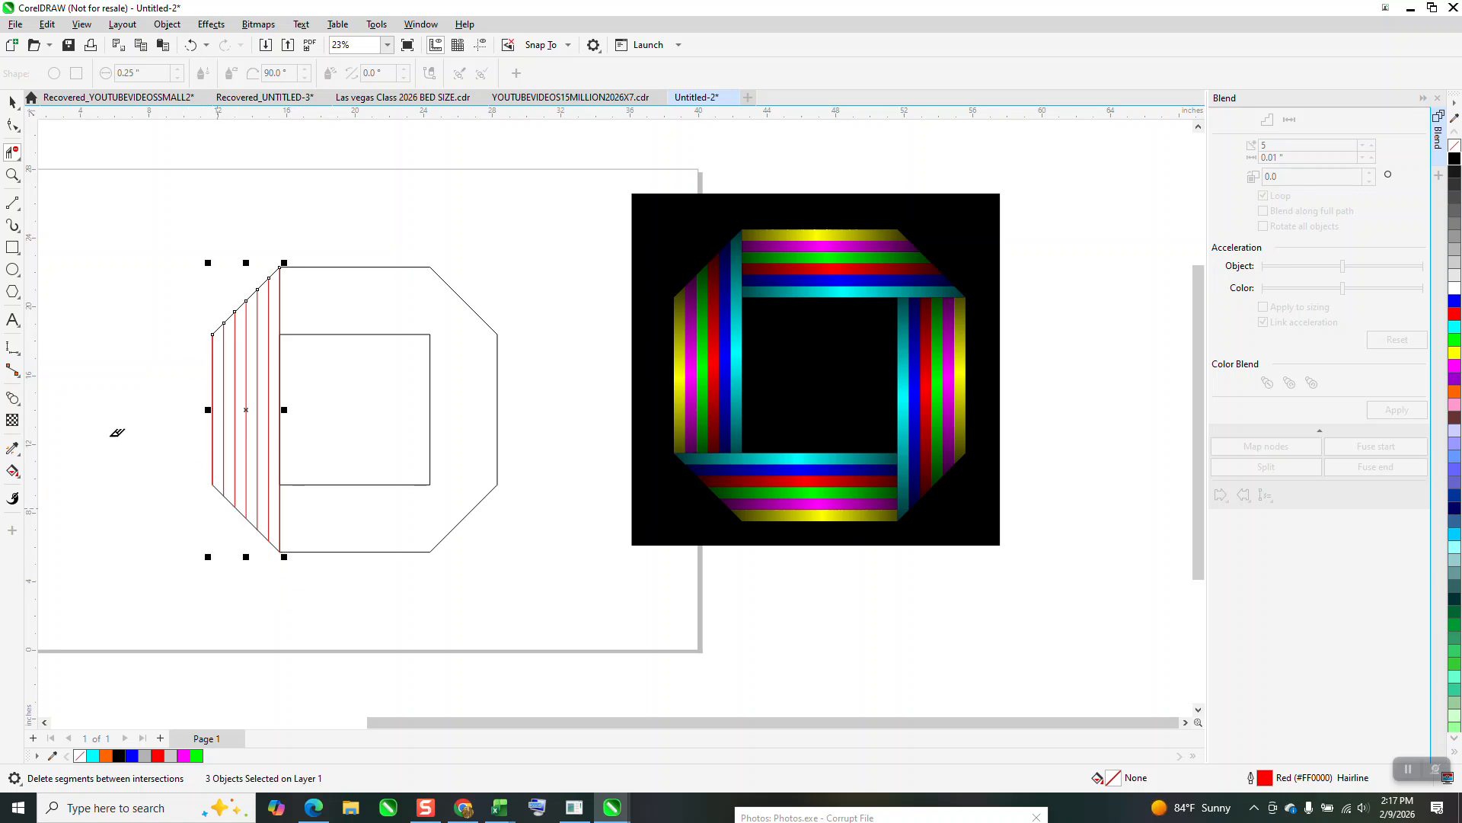
Draw a horizontal 2-point line from the inner square's lower-left corner to the octagon's left side.
left_click(23, 220)
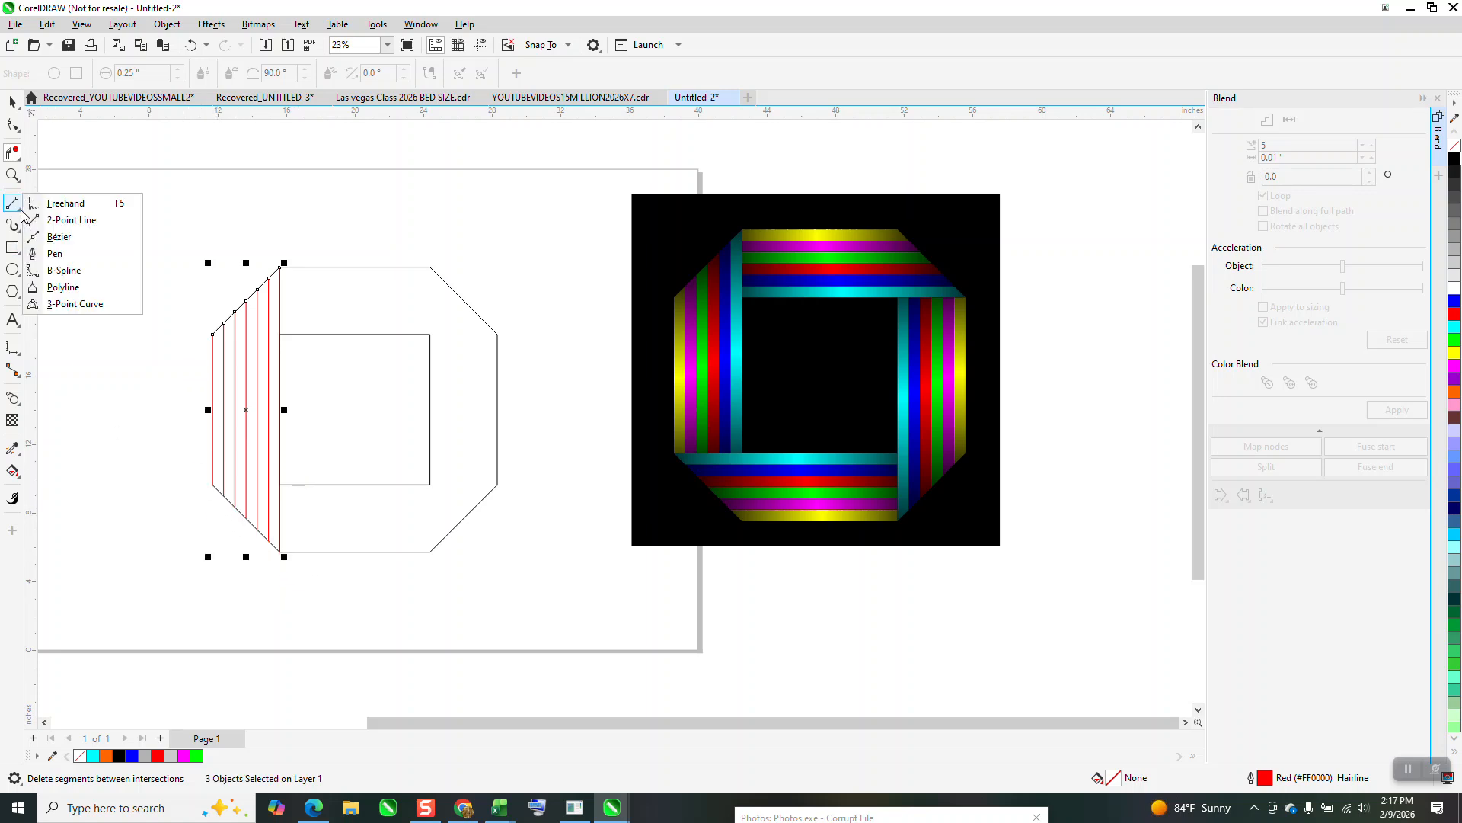
left_click(84, 233)
left_click_drag(279, 484, 213, 484)
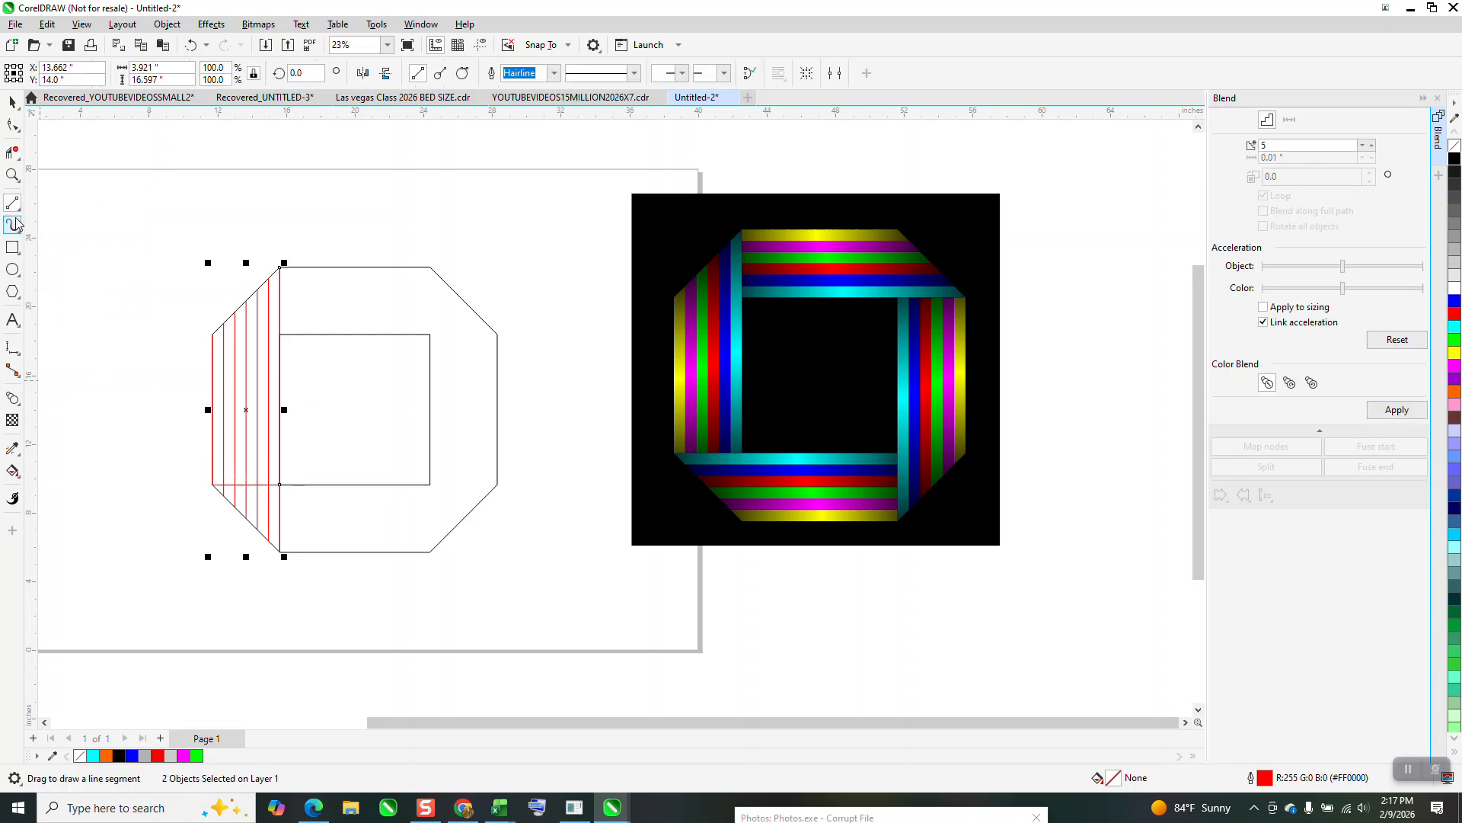
Delete the segments below the horizontal line and the rest of the octagon and inner square beside the striped section.
left_click(12, 151)
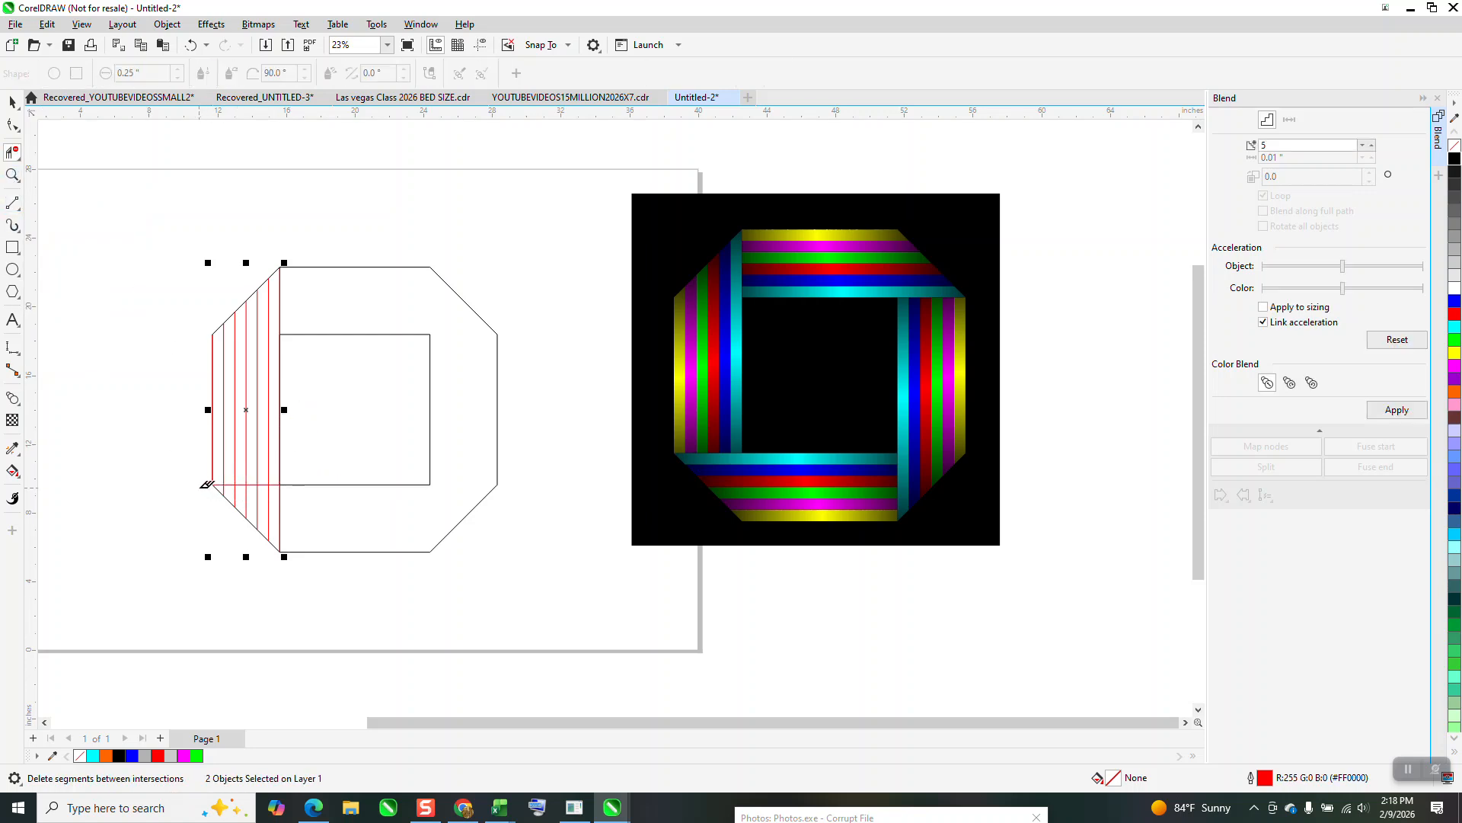
left_click_drag(211, 491, 306, 511)
left_click_drag(361, 236, 365, 236)
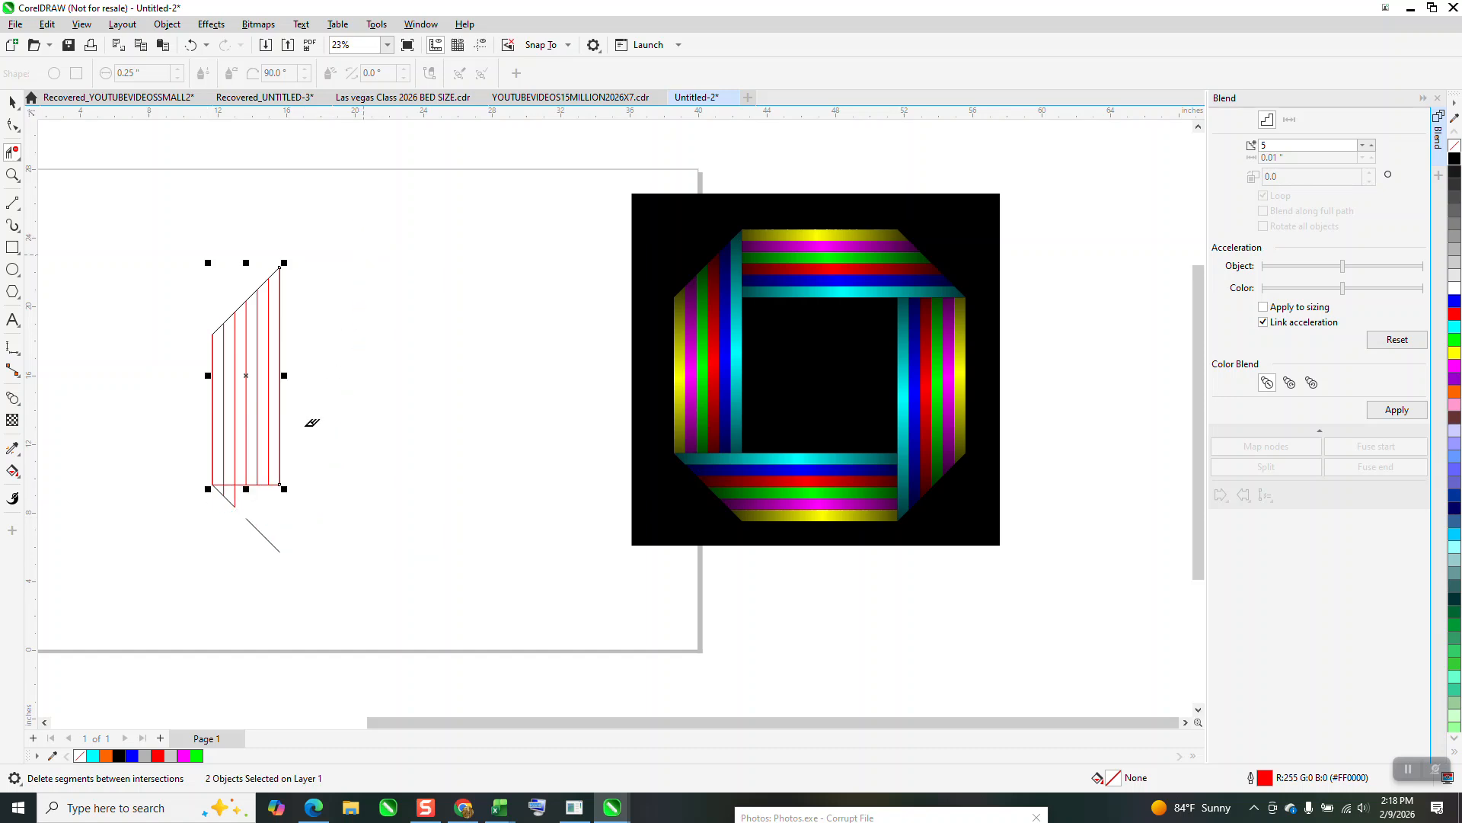
Delete the leftover line segments beneath the striped section's bottom edge with Virtual Segment Delete.
left_click(12, 203)
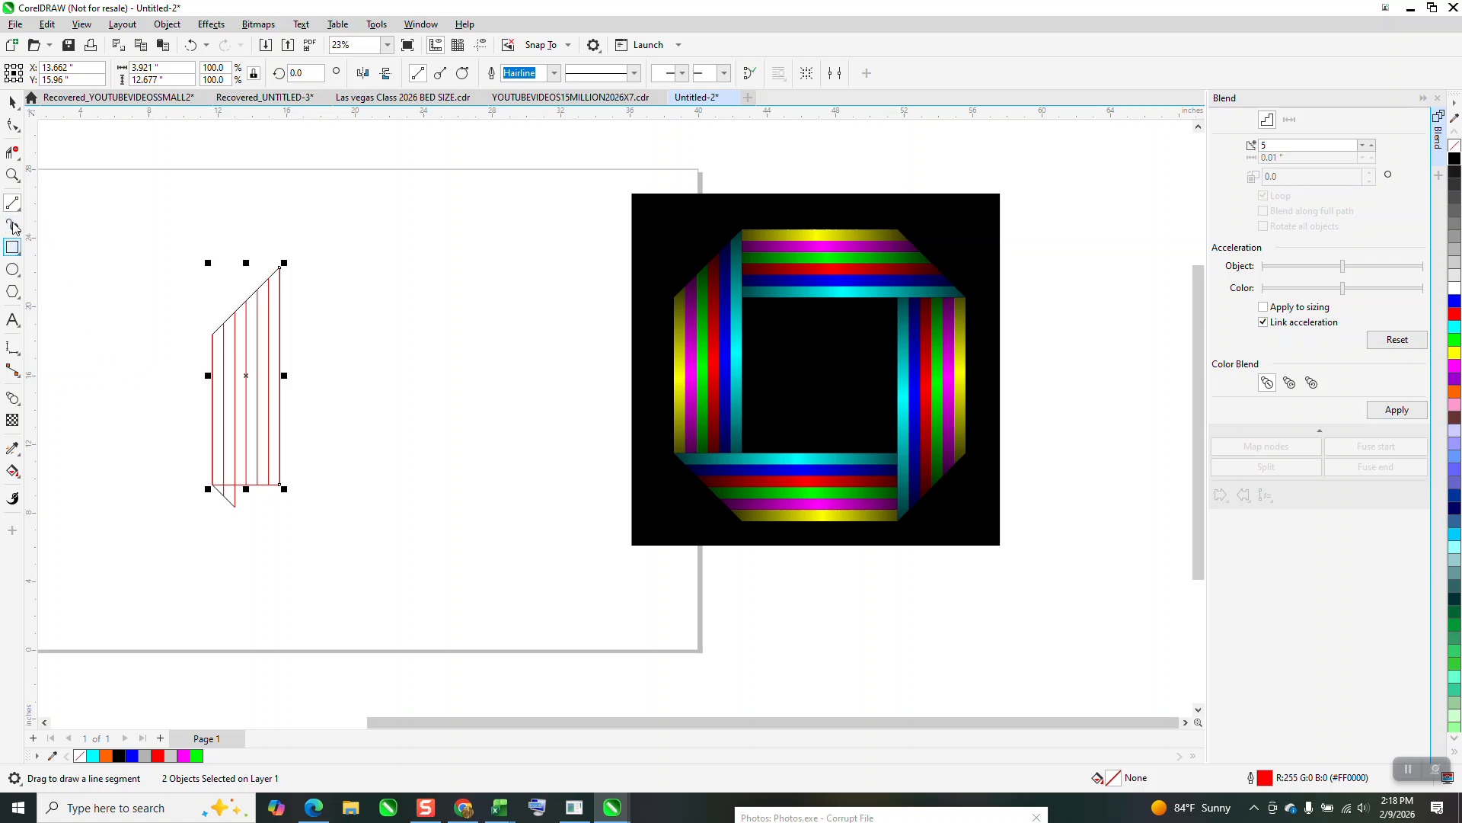
left_click(12, 174)
left_click_drag(206, 441, 336, 547)
left_click(12, 151)
left_click_drag(199, 351, 348, 437)
left_click_drag(296, 358, 228, 432)
Select all the lines of the striped section and group them.
scroll(242, 435, "down", 2)
scroll(304, 430, "down", 4)
key("space")
scroll(272, 255, "down", 1)
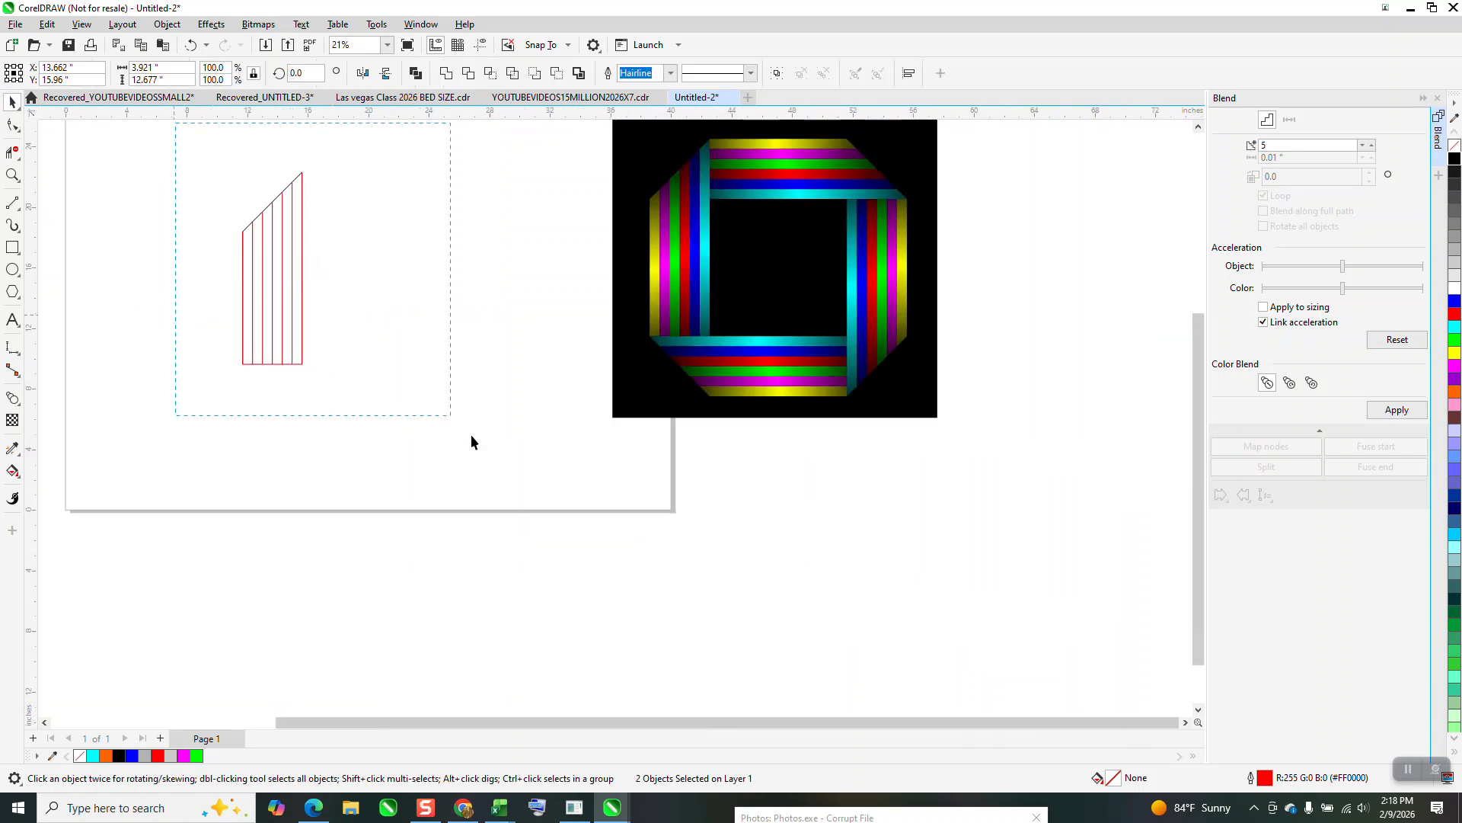
left_click_drag(472, 442, 503, 462)
key("ctrl+g")
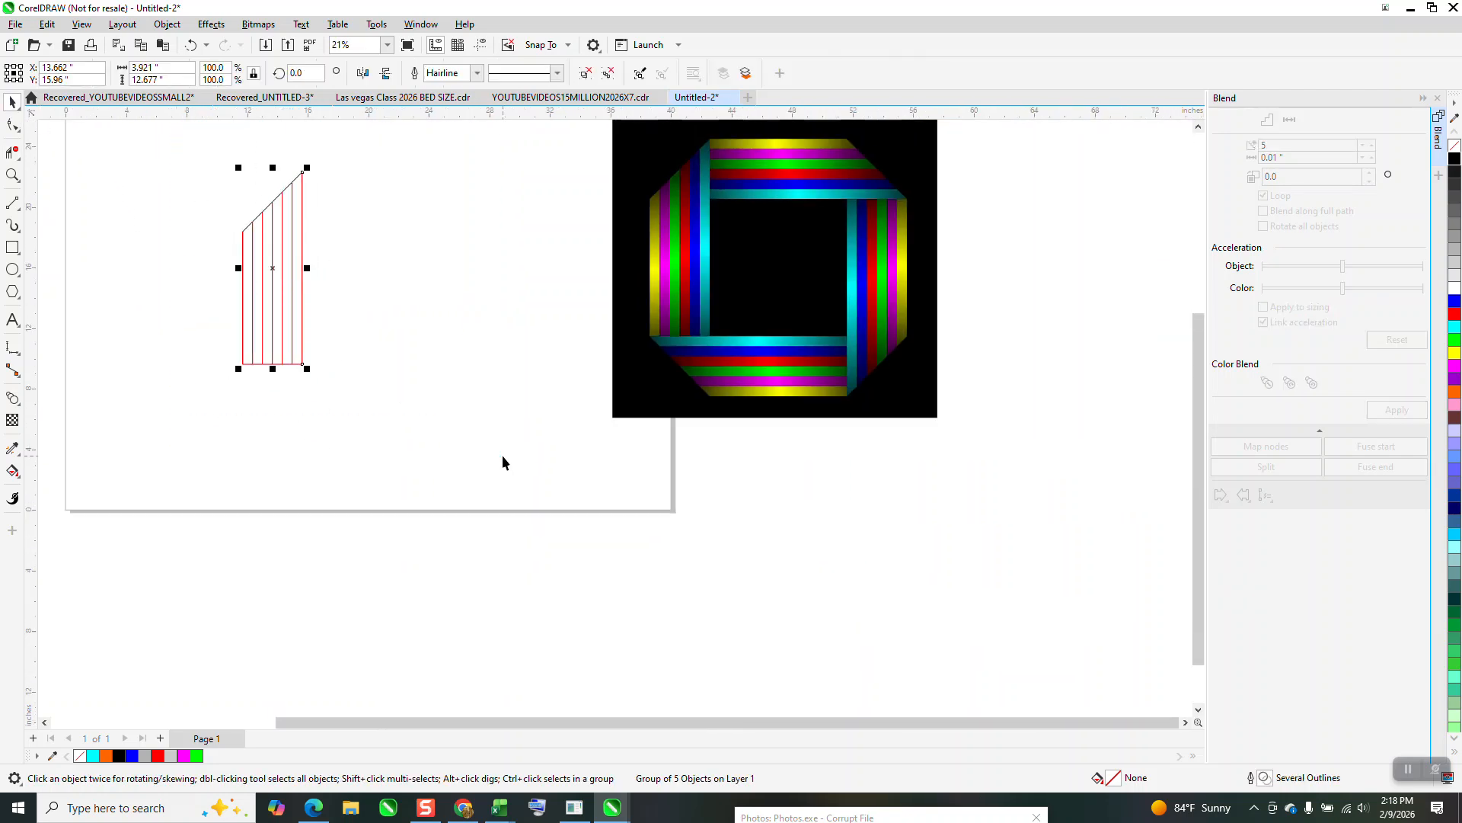
Fill the six stripes of the section with cyan and no outline using Smart Fill.
left_click(11, 174)
left_click_drag(176, 160, 442, 413)
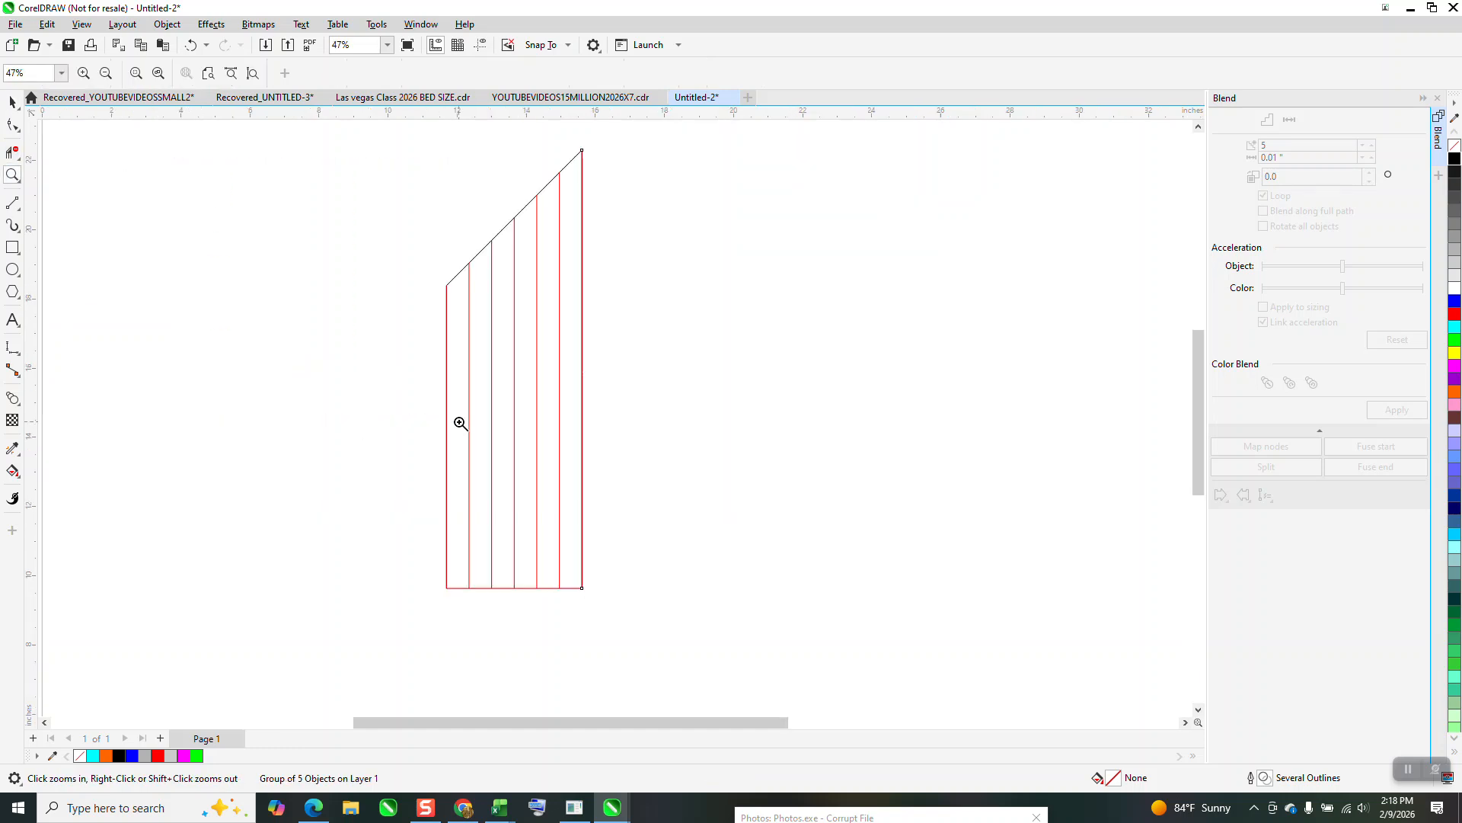
left_click(22, 477)
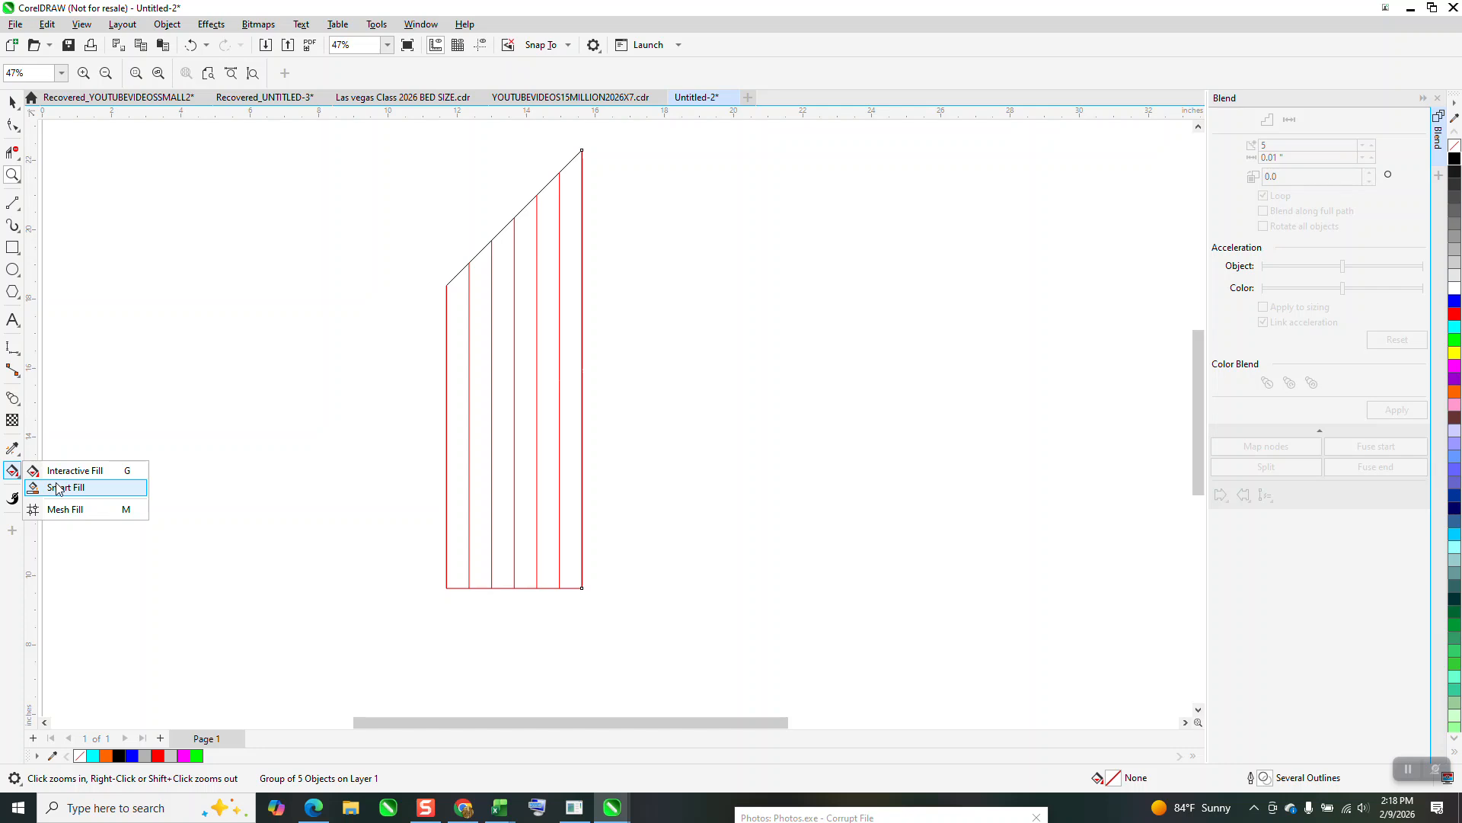
left_click(59, 488)
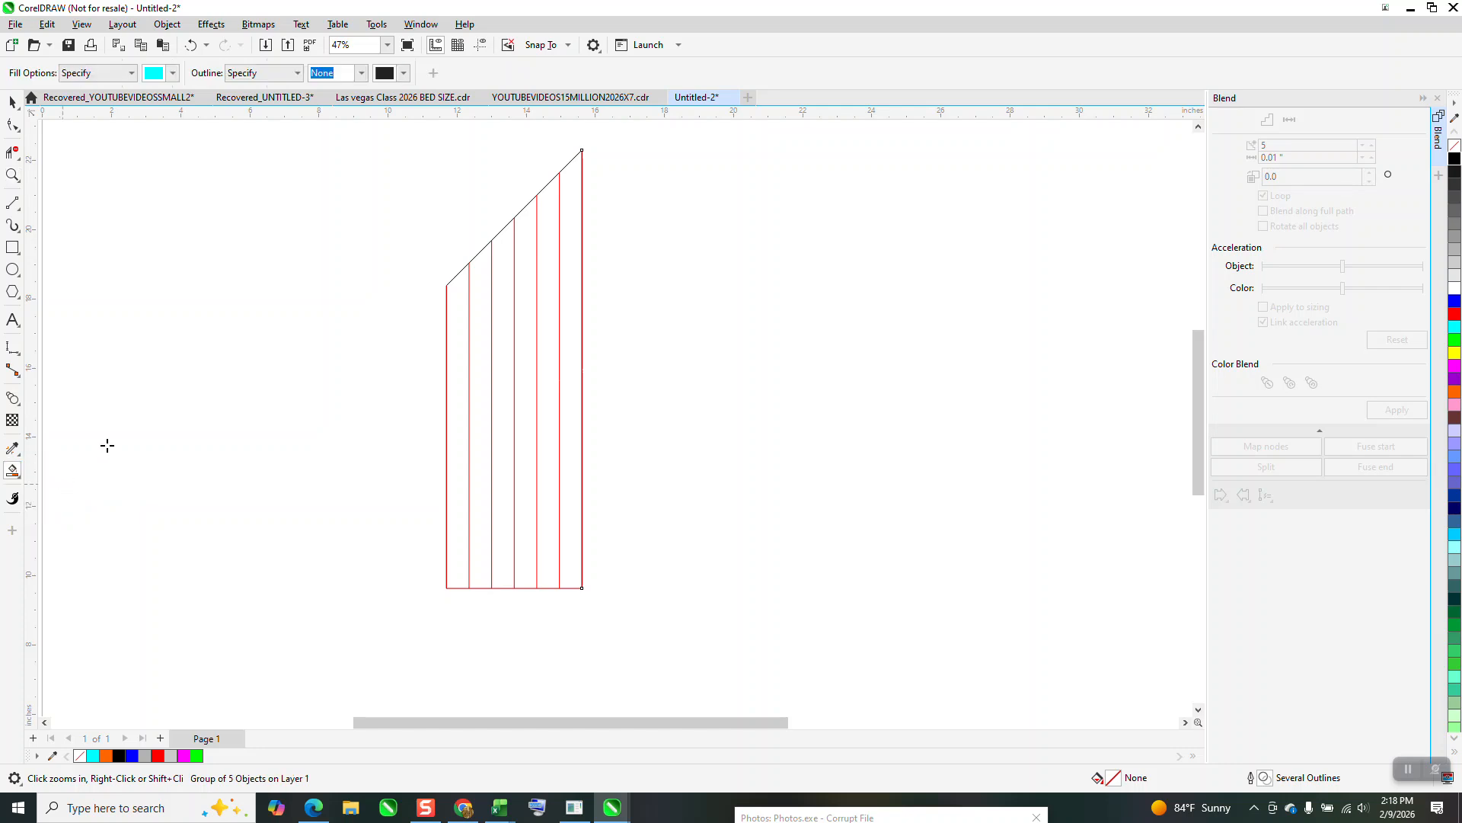
left_click(453, 336)
left_click(481, 332)
left_click(501, 328)
left_click(524, 323)
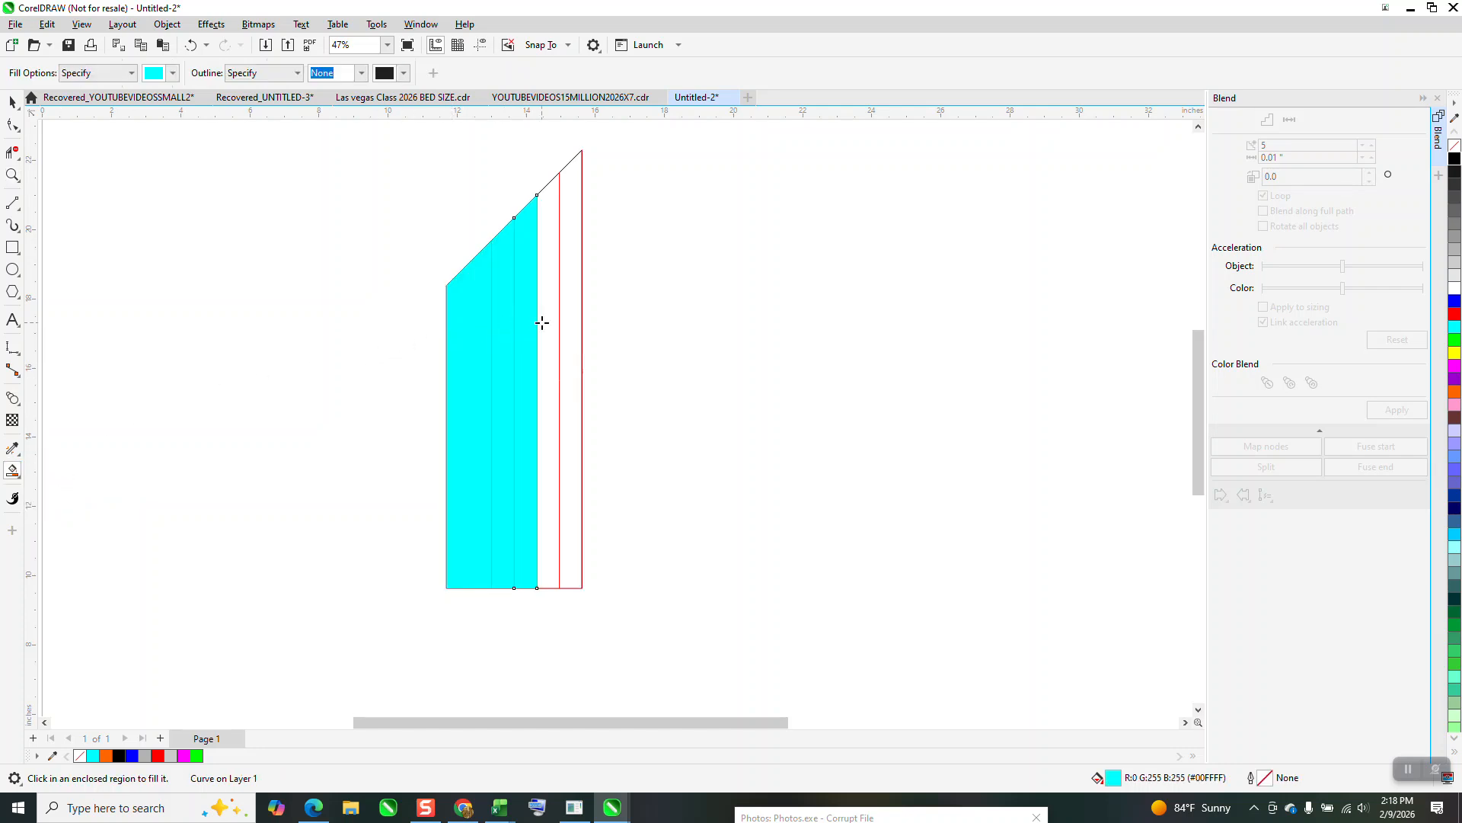
left_click(541, 323)
left_click(561, 317)
Delete the grouped construction lines behind the stripes, nudging the tallest stripe 10 inches right to reach them and back again.
left_click(12, 102)
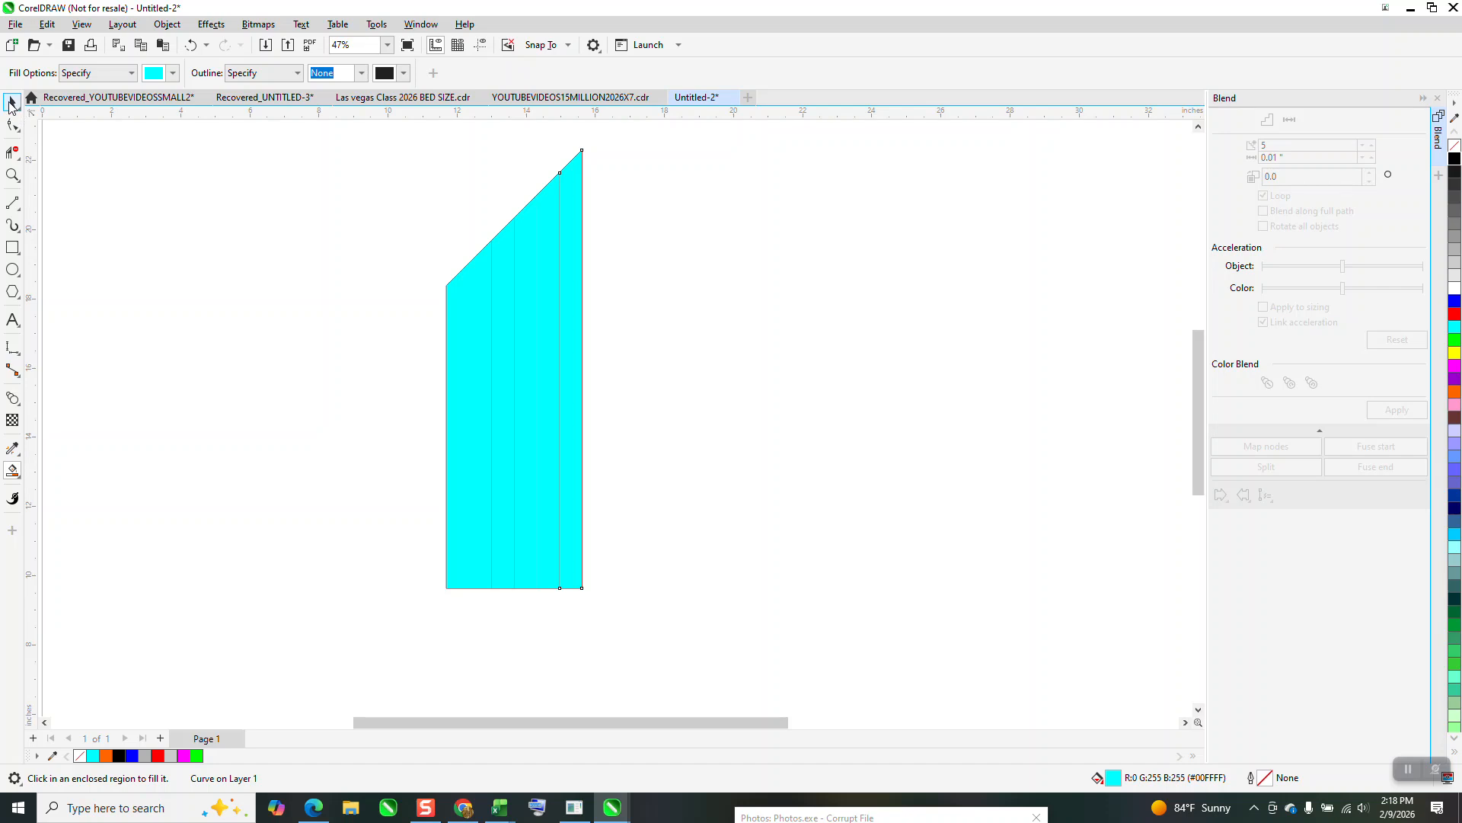
key("Right")
left_click(579, 234)
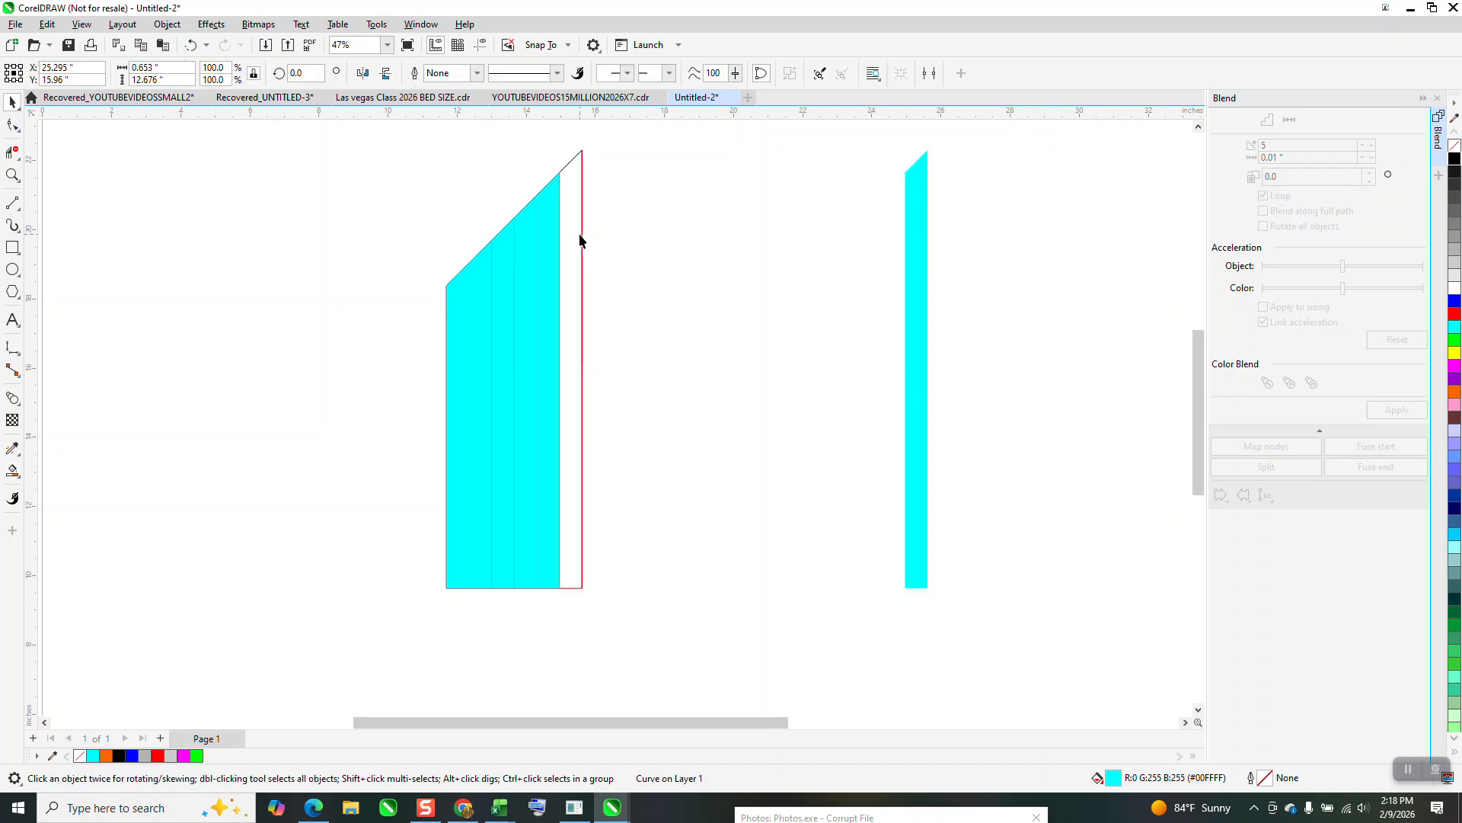
left_click(582, 235)
left_click(778, 313)
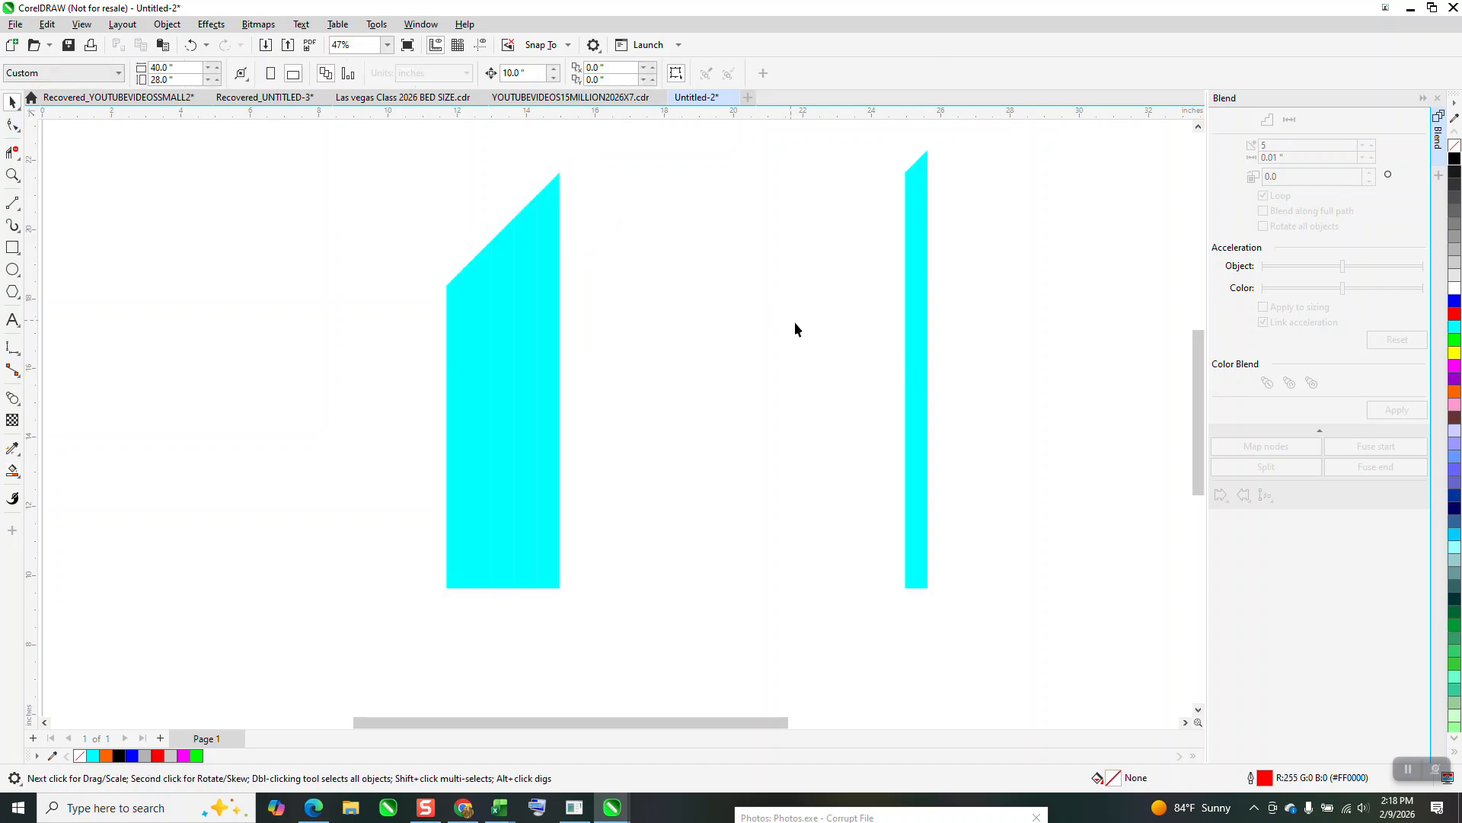
left_click(911, 358)
key("Left")
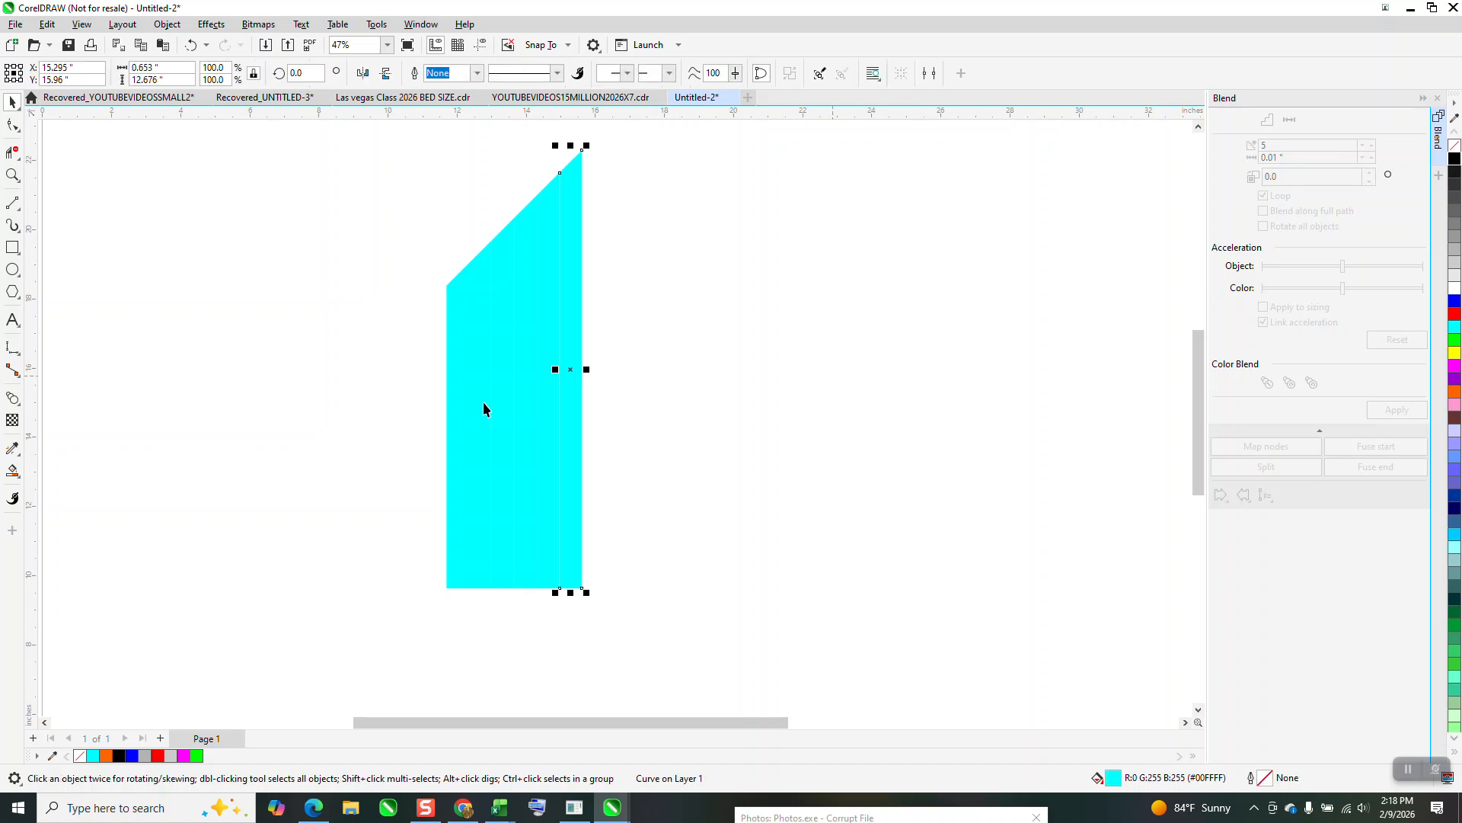
Apply a vertical linear fountain fill to the tallest stripe with Interactive Fill, extending its start below the stripe's bottom edge.
left_click(22, 477)
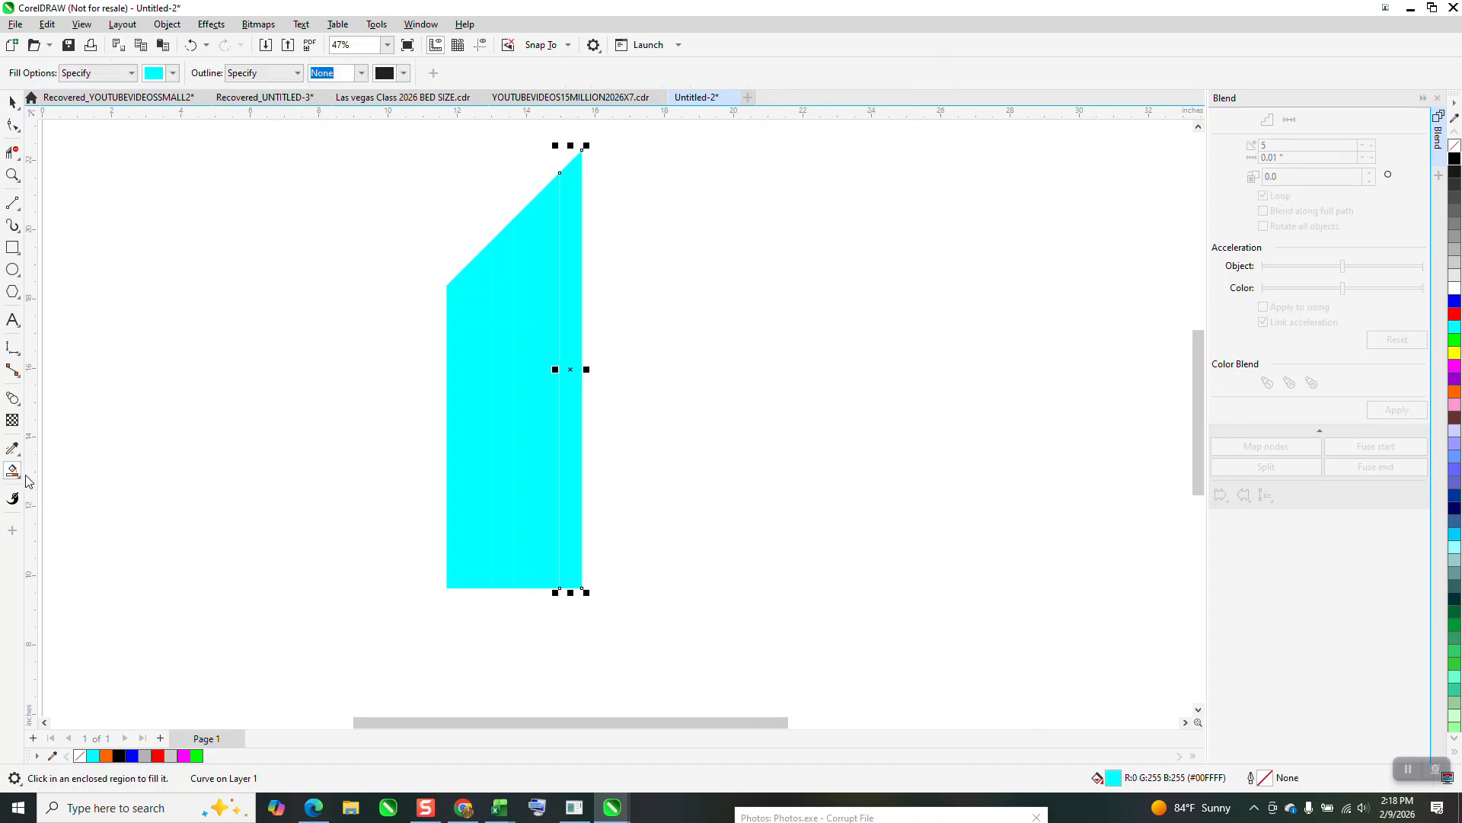
left_click(21, 480)
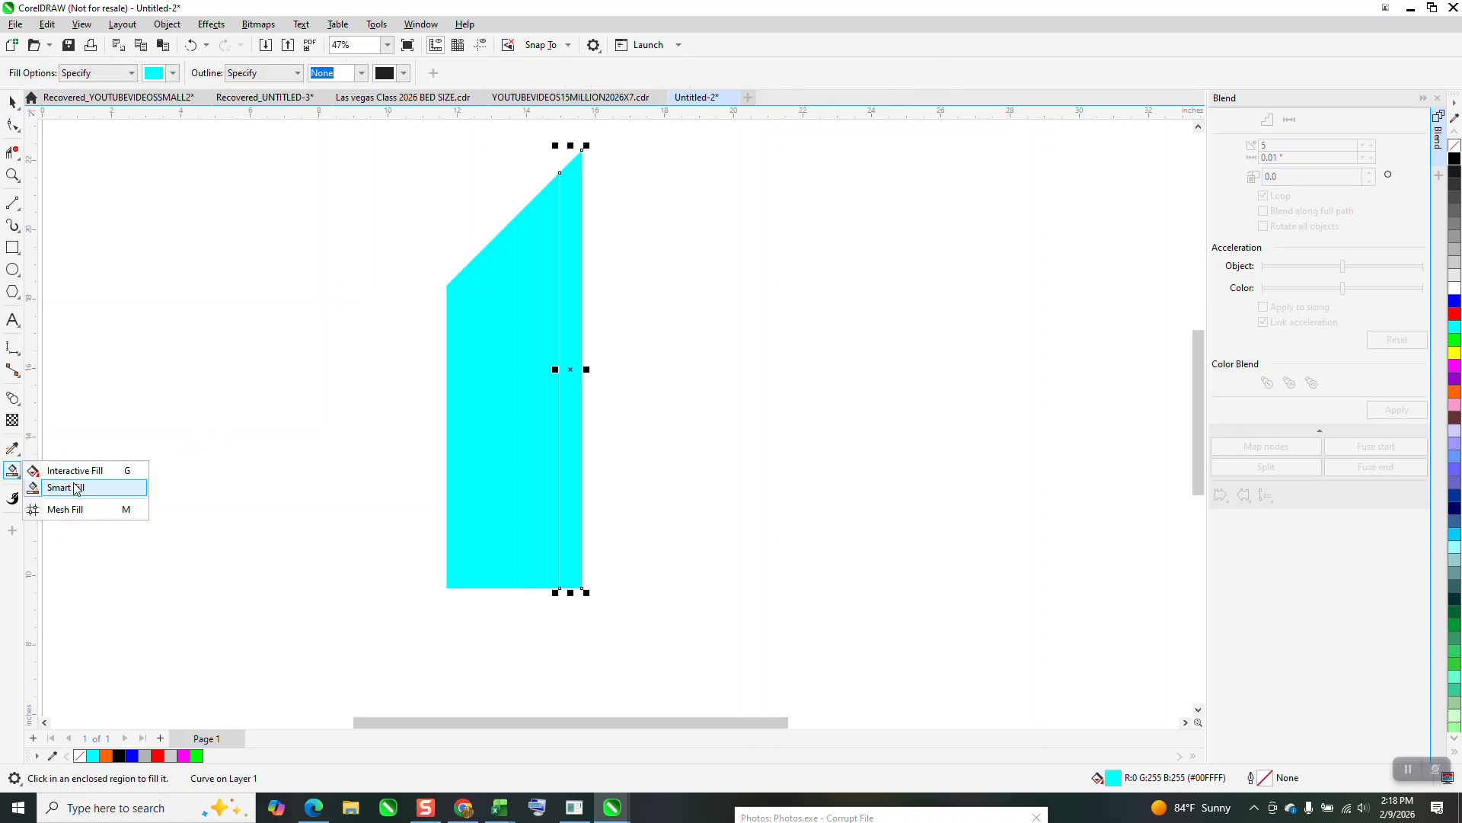
left_click(76, 471)
left_click_drag(569, 538, 577, 128)
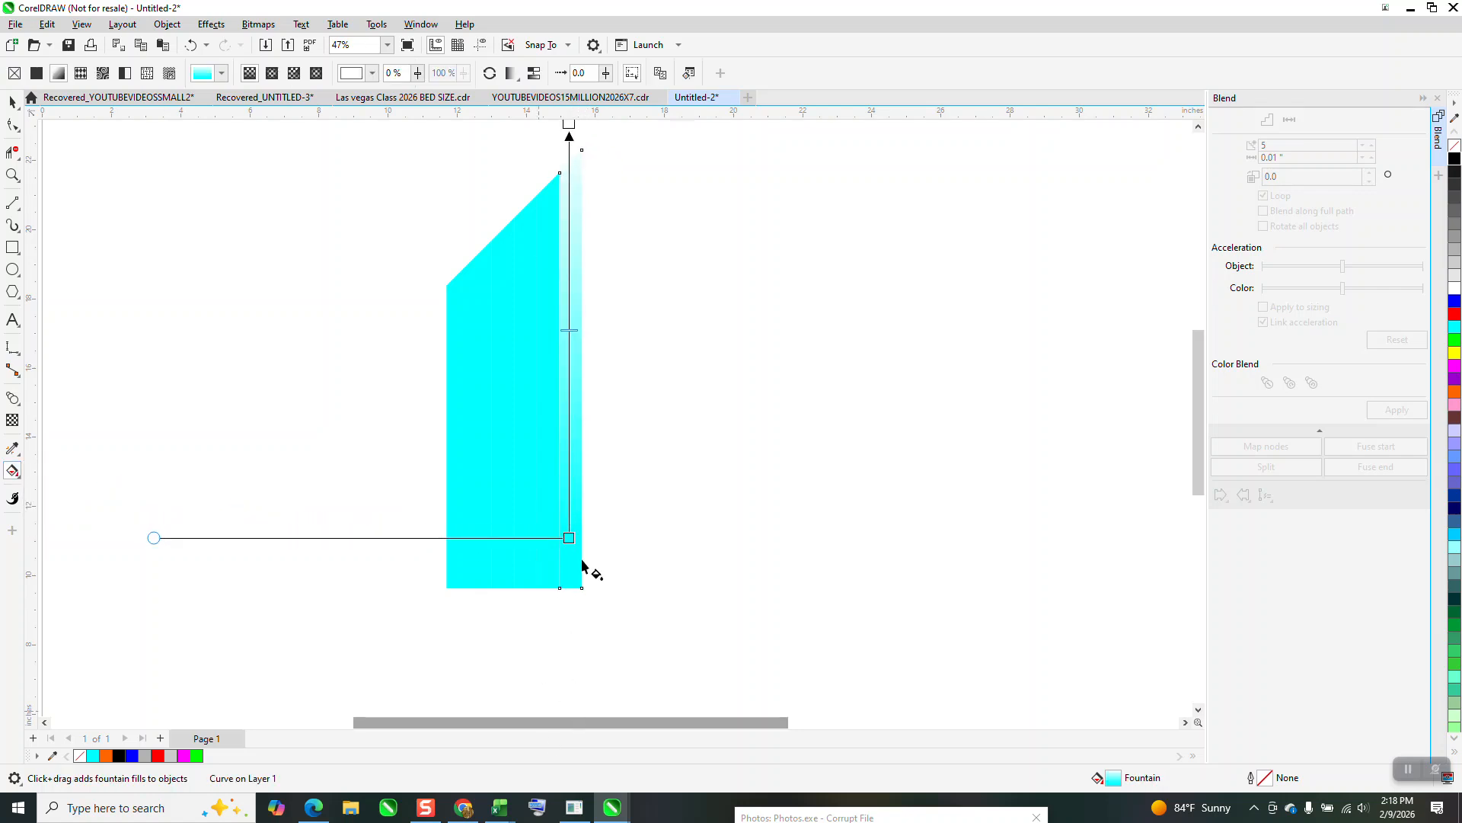
left_click_drag(568, 538, 574, 647)
Set both end colors of the tallest stripe's fountain fill to black.
left_click_drag(1455, 158, 573, 146)
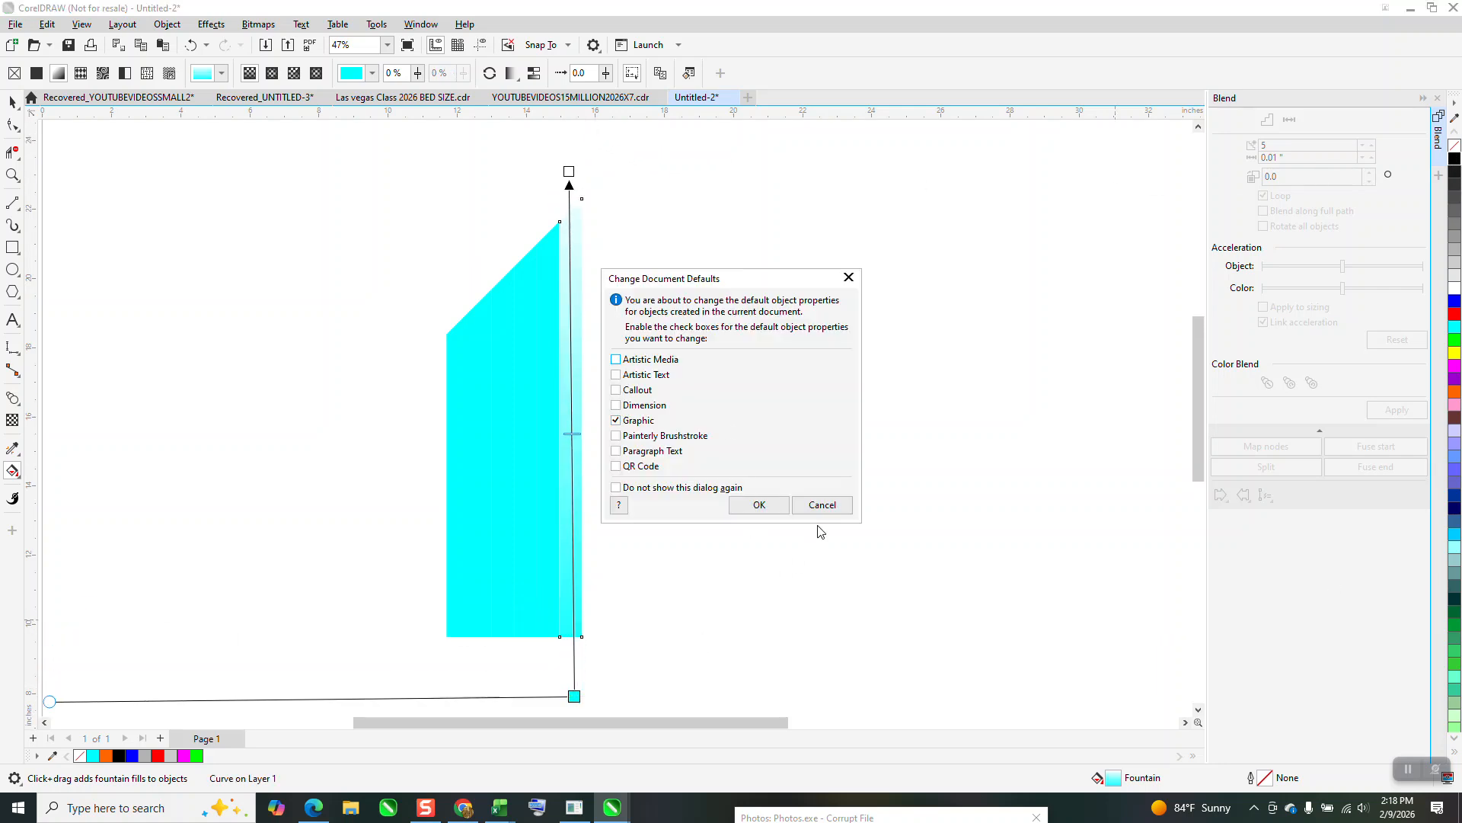
left_click(821, 504)
left_click_drag(1455, 160, 572, 172)
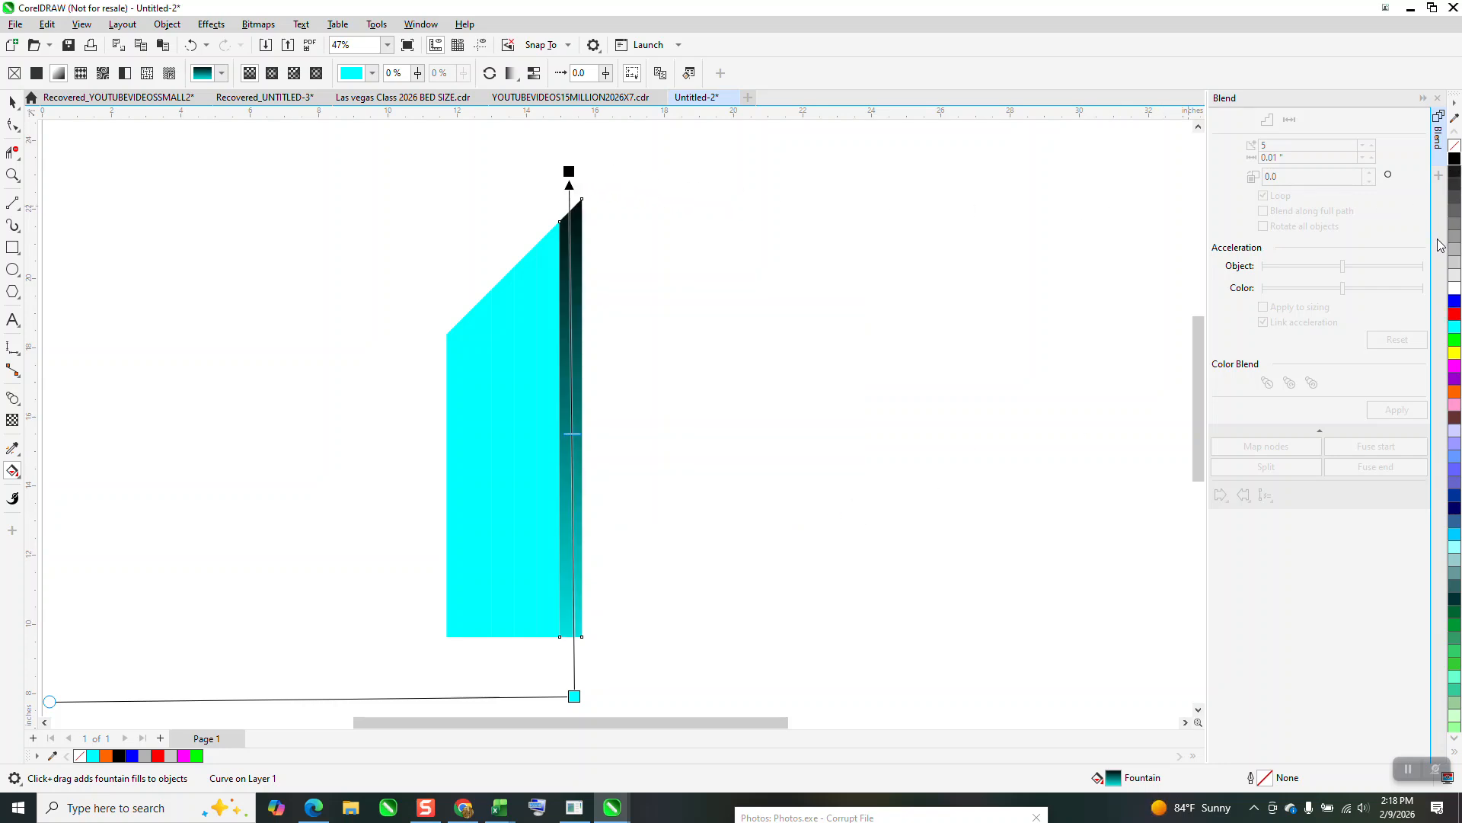
left_click_drag(1097, 364, 587, 675)
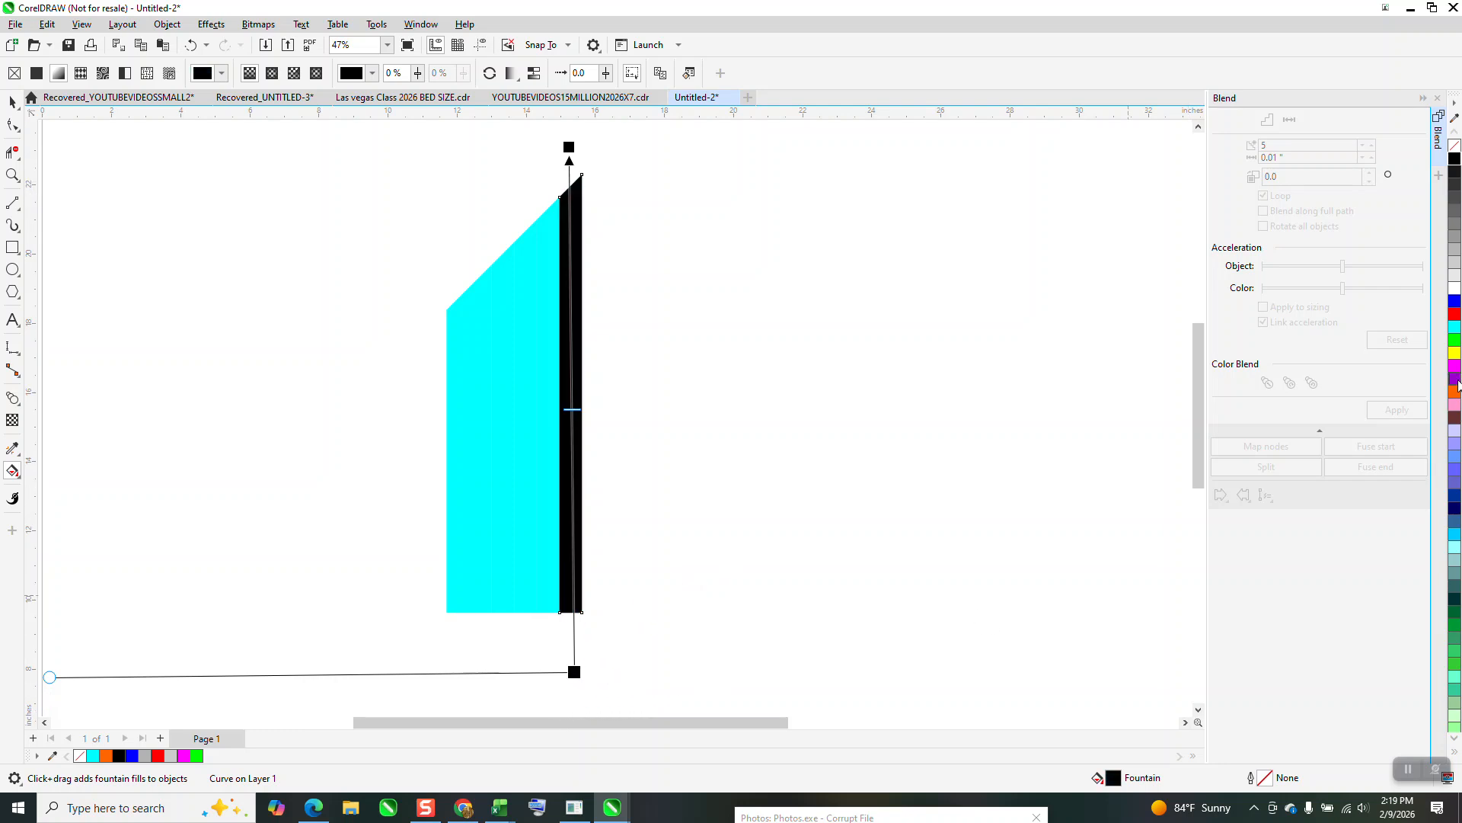
Add a cyan color node midway along the tallest stripe's black fountain fill.
left_click_drag(1454, 332, 576, 417)
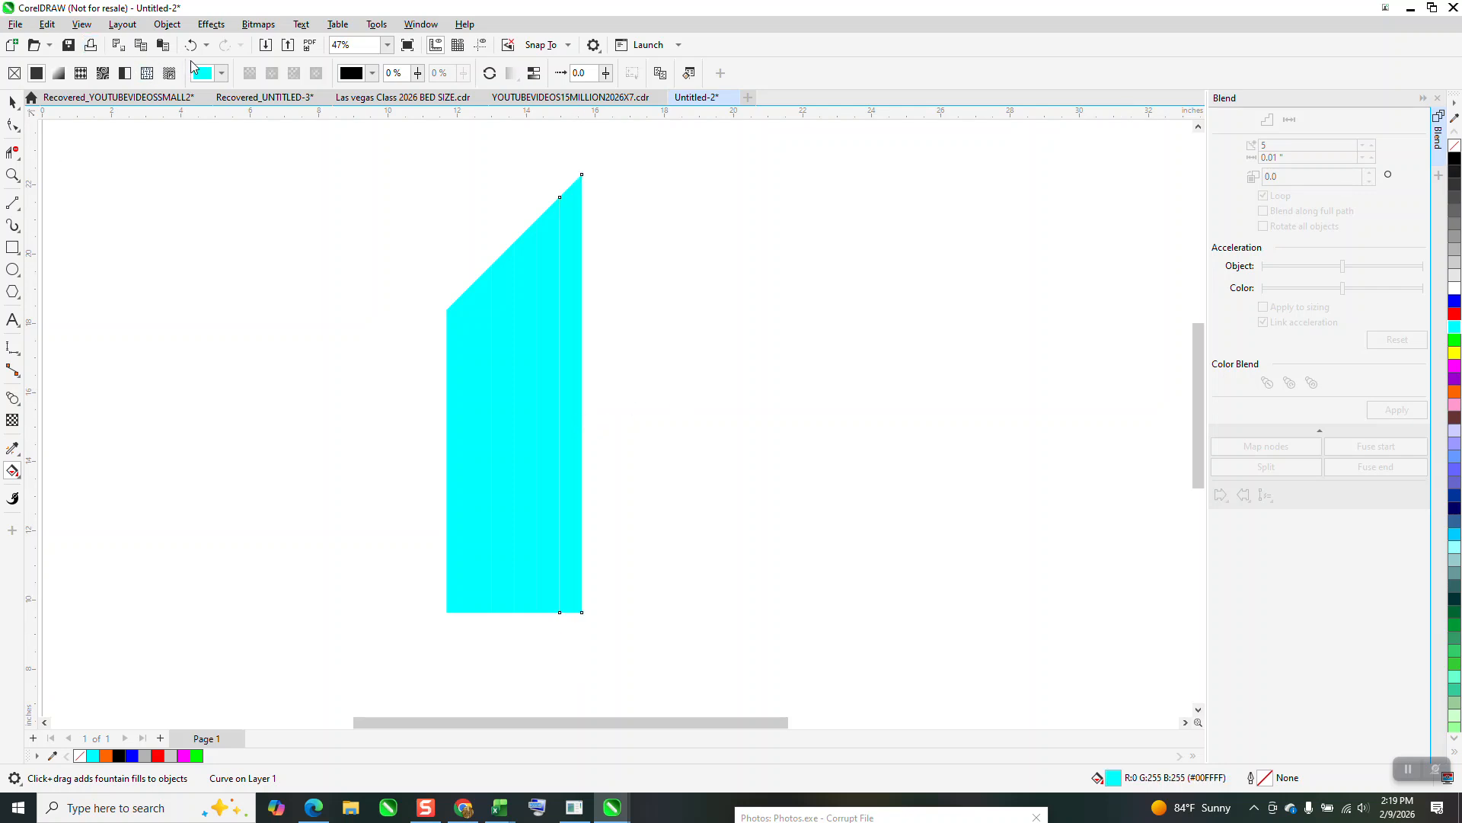
left_click(191, 45)
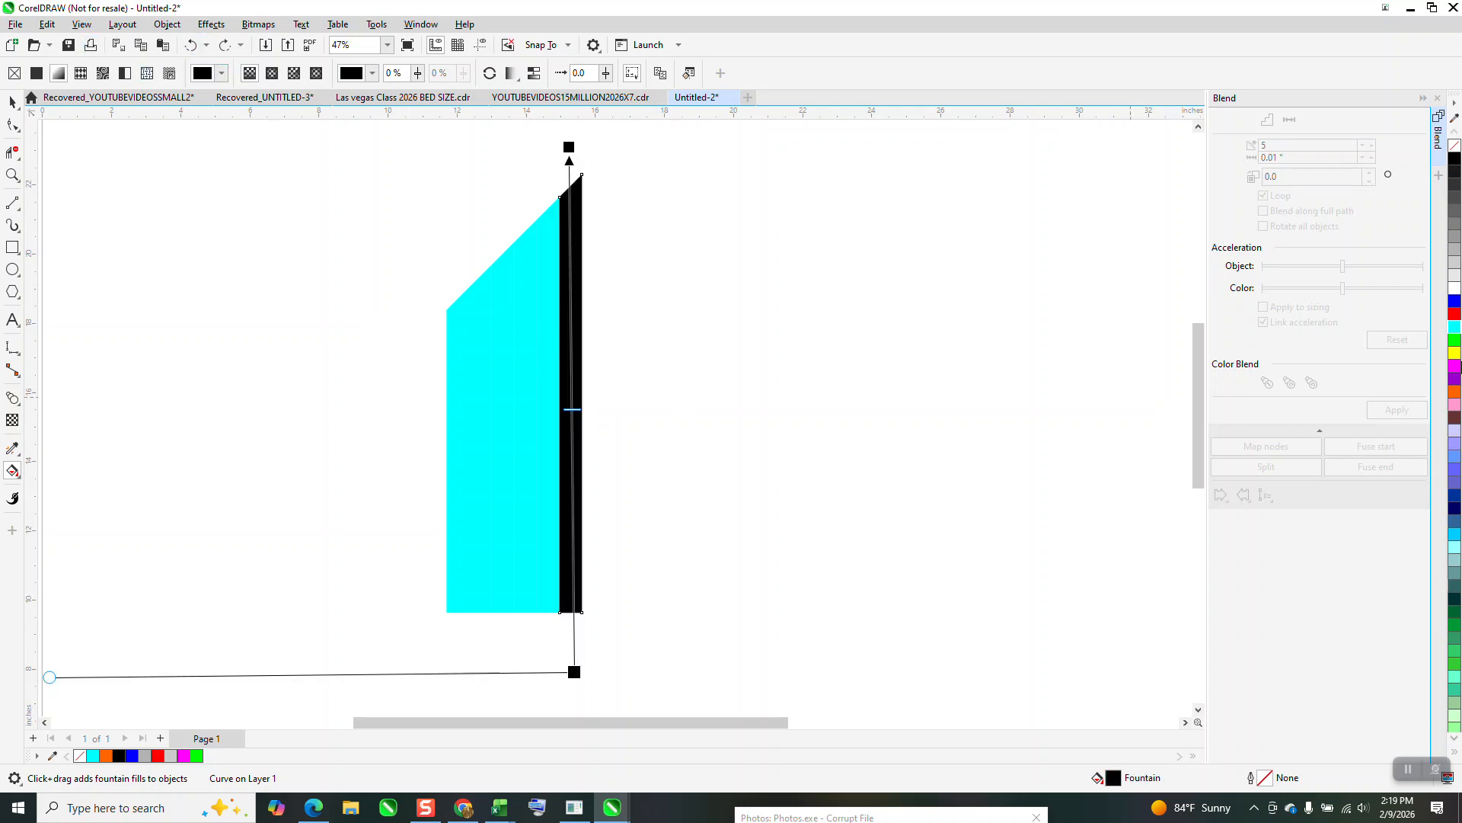
left_click_drag(1457, 330, 572, 419)
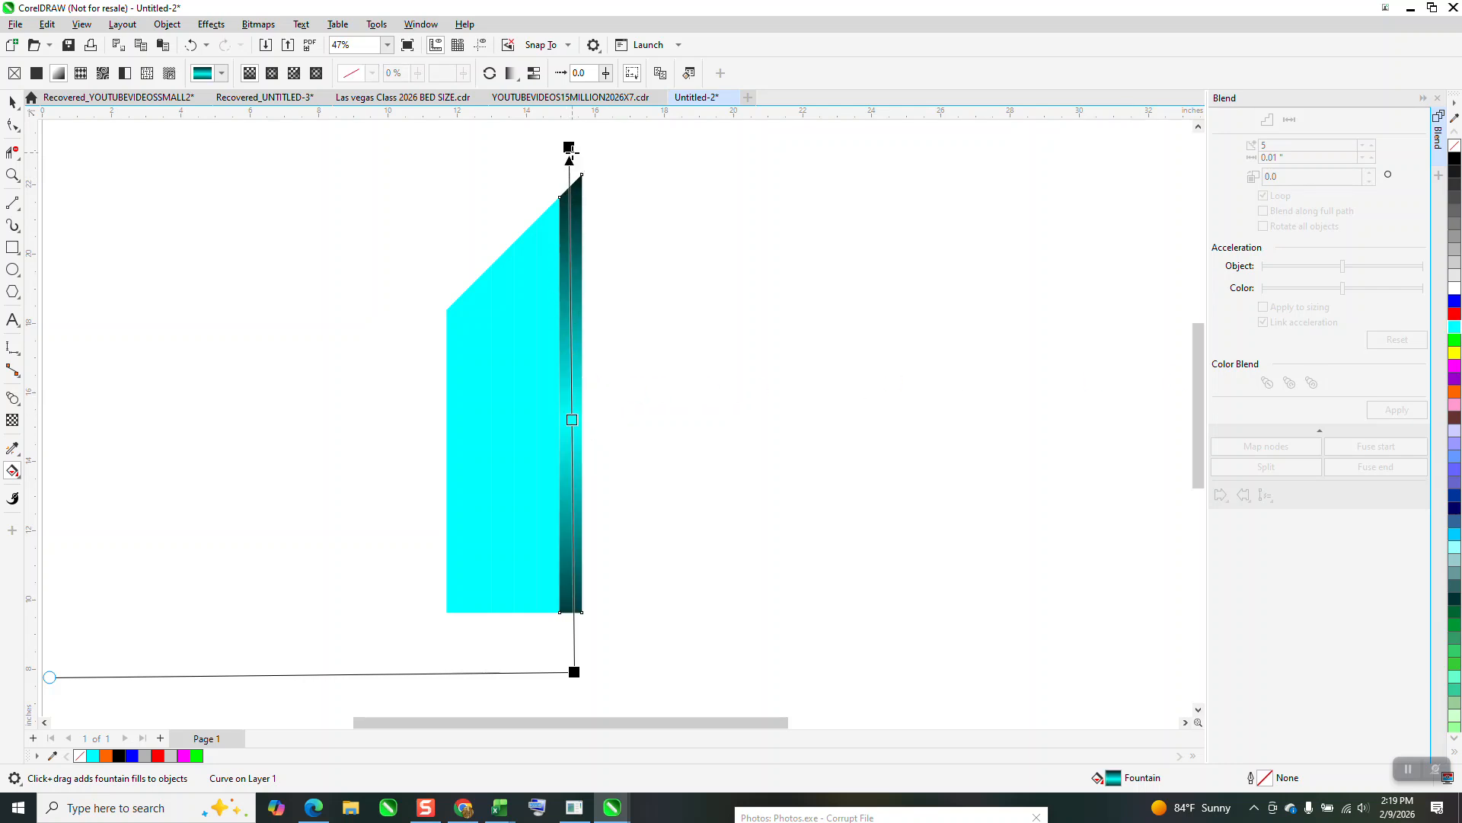
Extend both black ends of the fountain fill farther beyond the stripe and position the cyan node at 50%.
left_click_drag(571, 145, 569, 128)
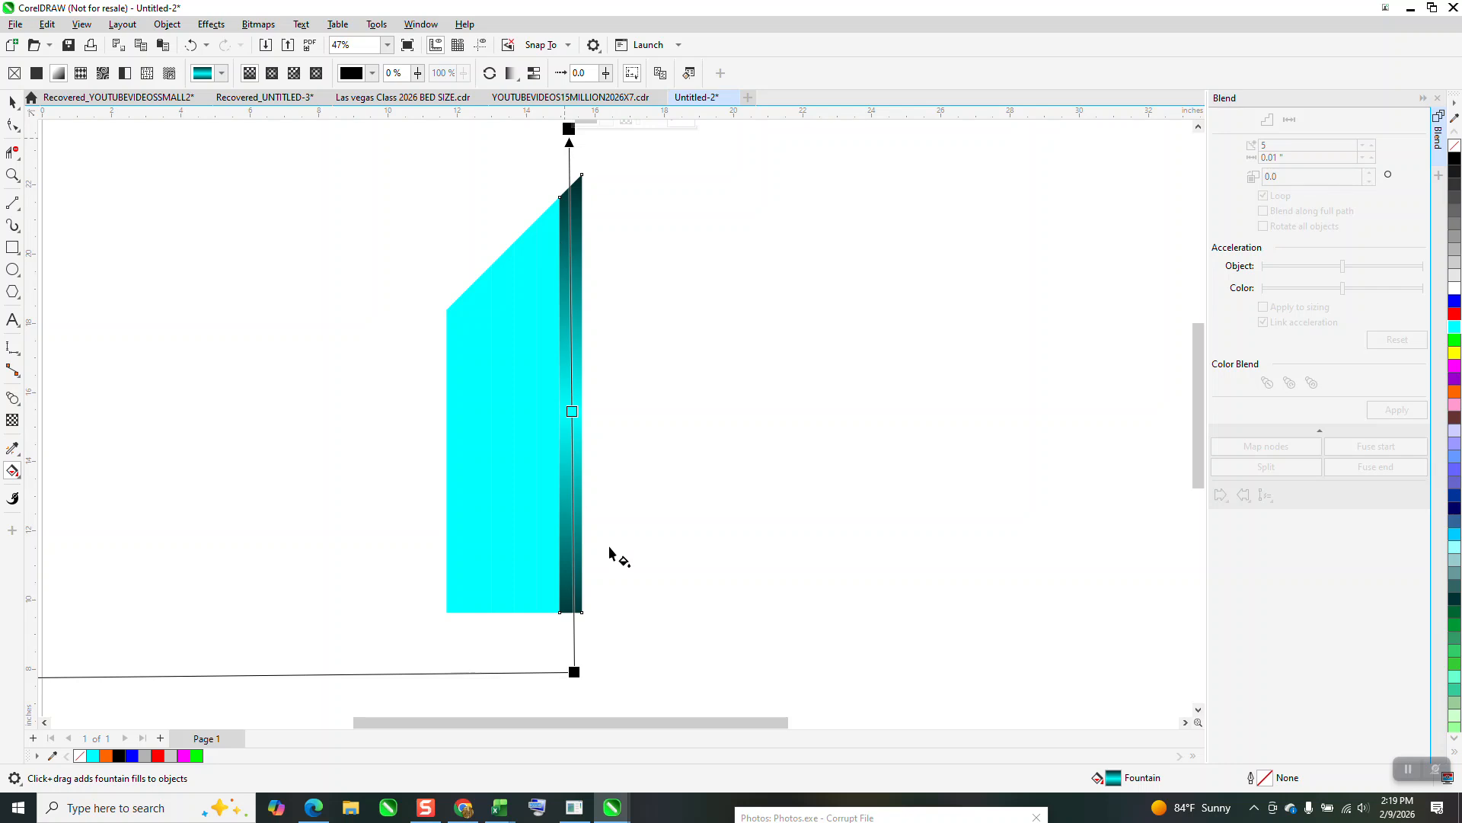
left_click_drag(570, 681, 568, 716)
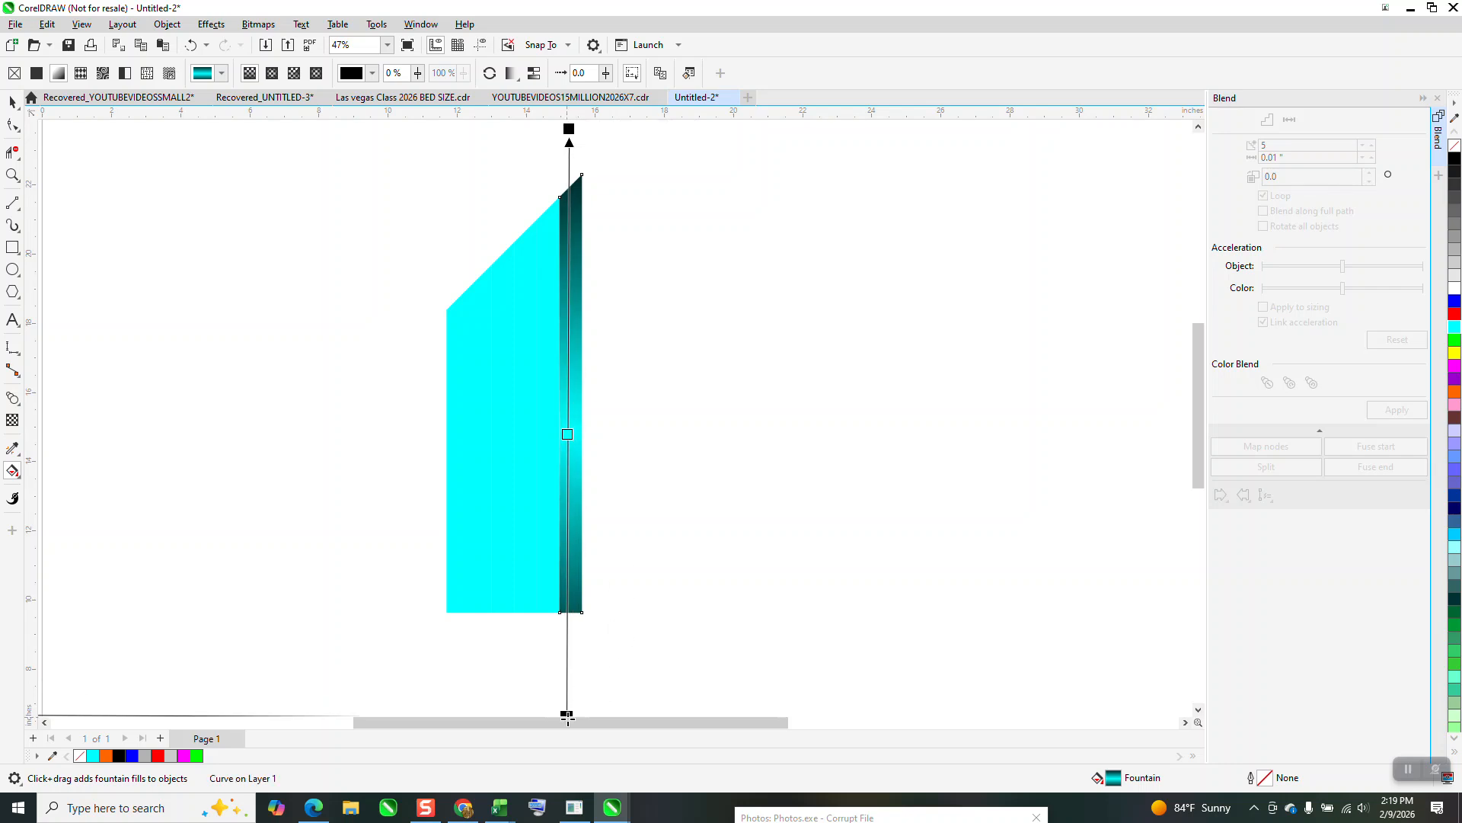
scroll(601, 599, "down", 1)
left_click(571, 172)
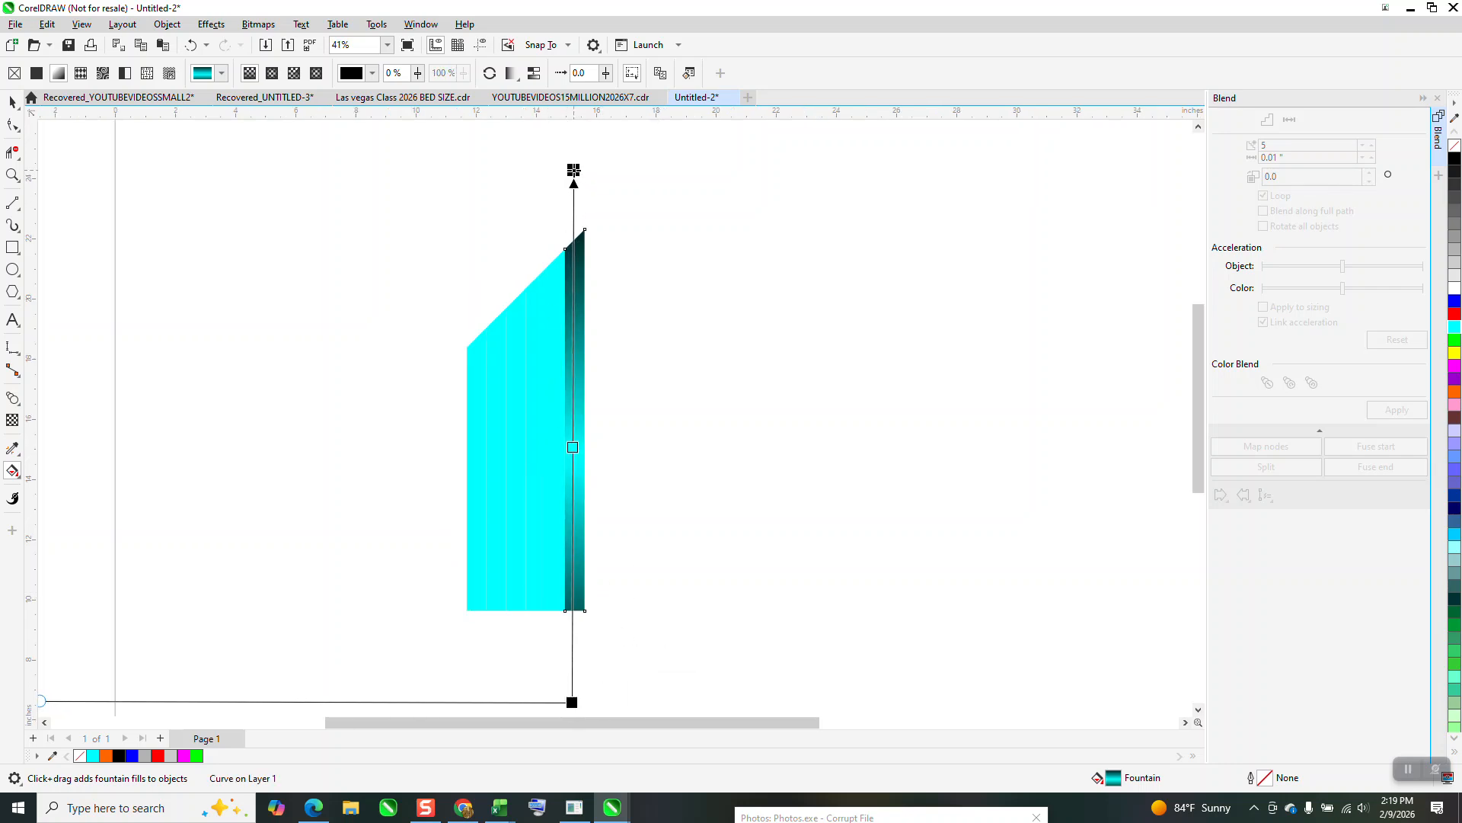
left_click_drag(574, 446, 576, 435)
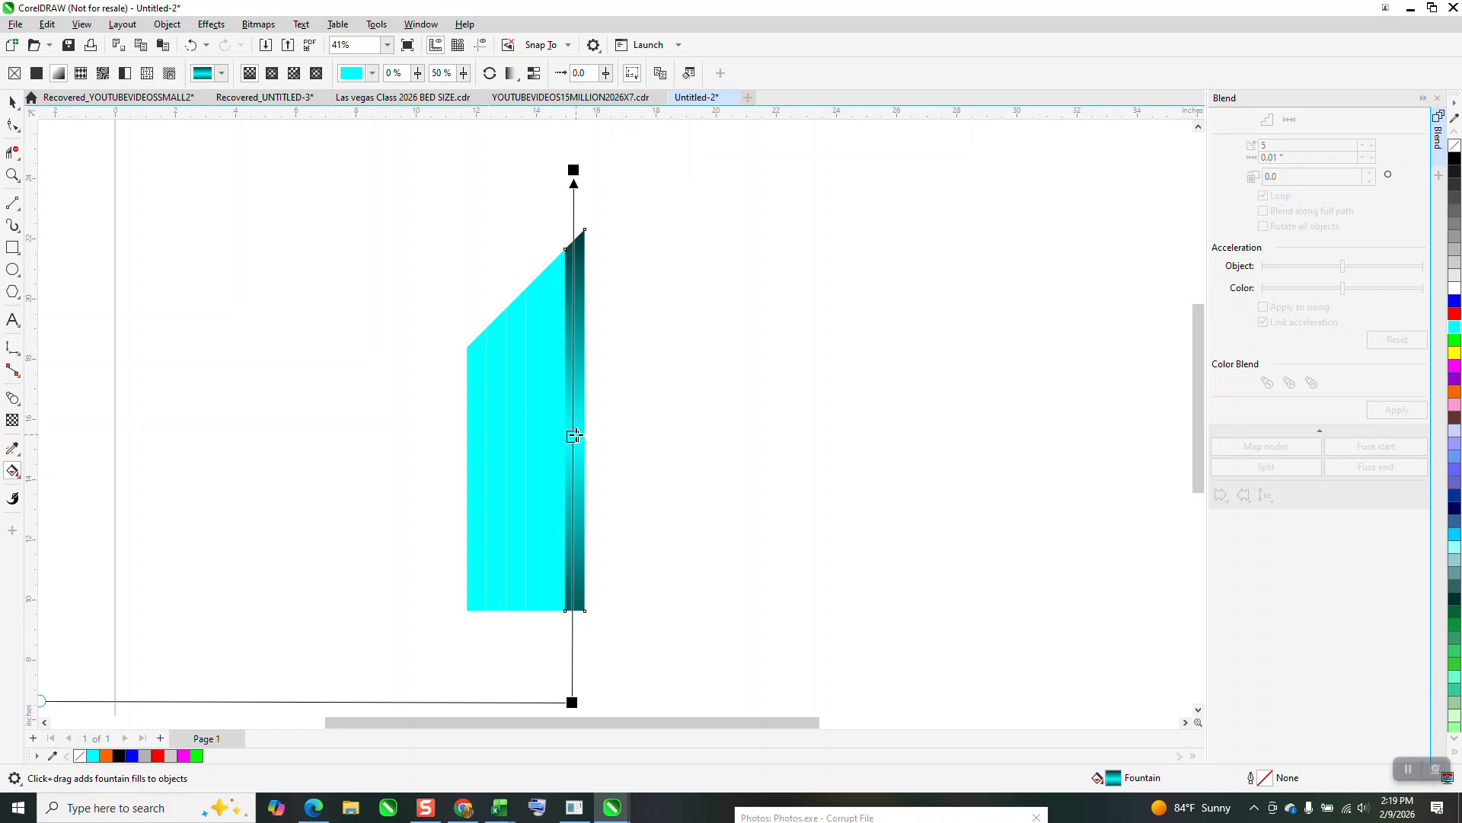
Copy the tallest stripe's black-cyan-black fountain fill to the other five stripes with the Attributes Eyedropper.
left_click(13, 175)
left_click_drag(386, 216, 1039, 777)
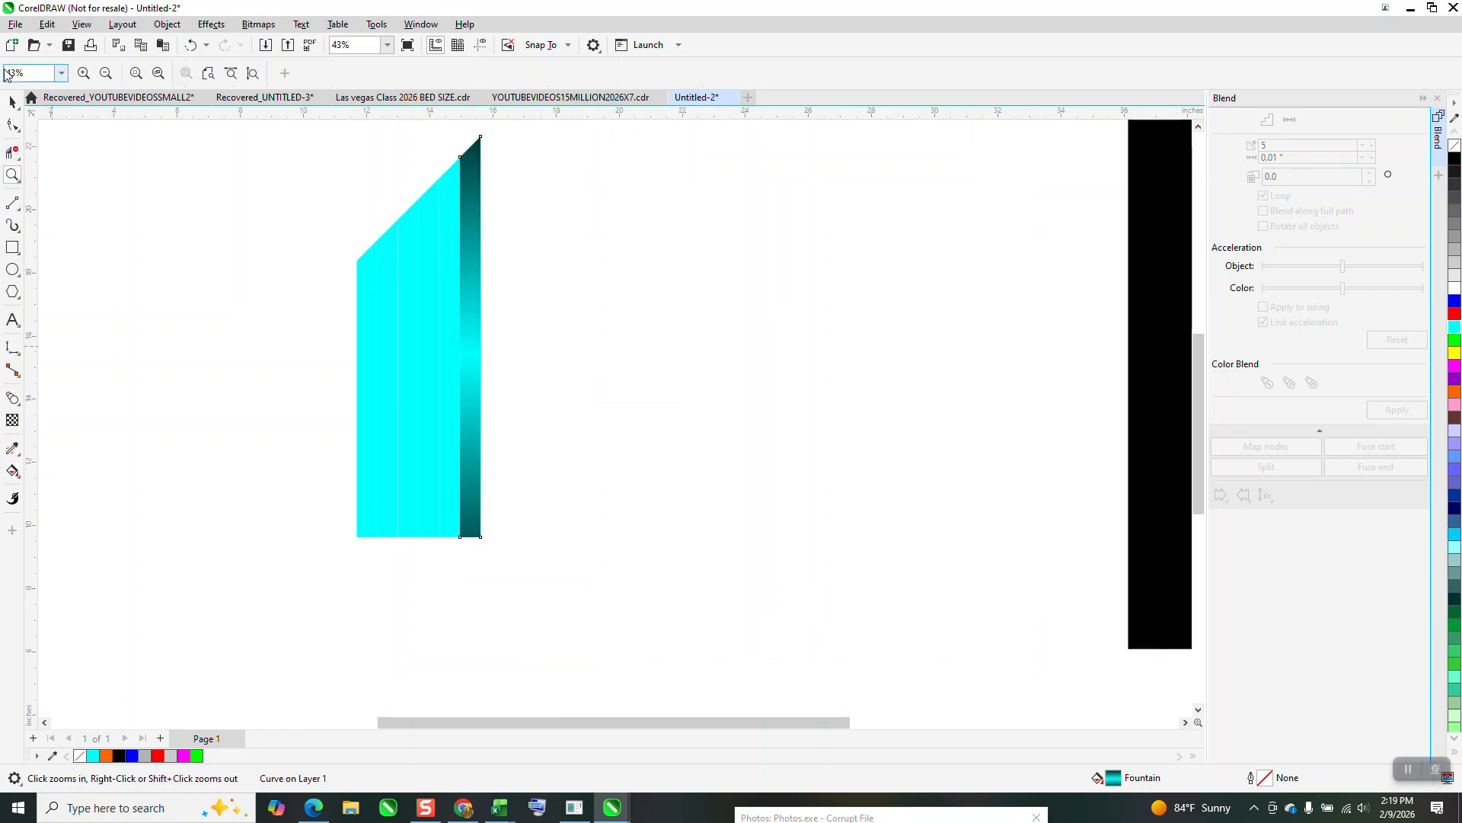
left_click(11, 101)
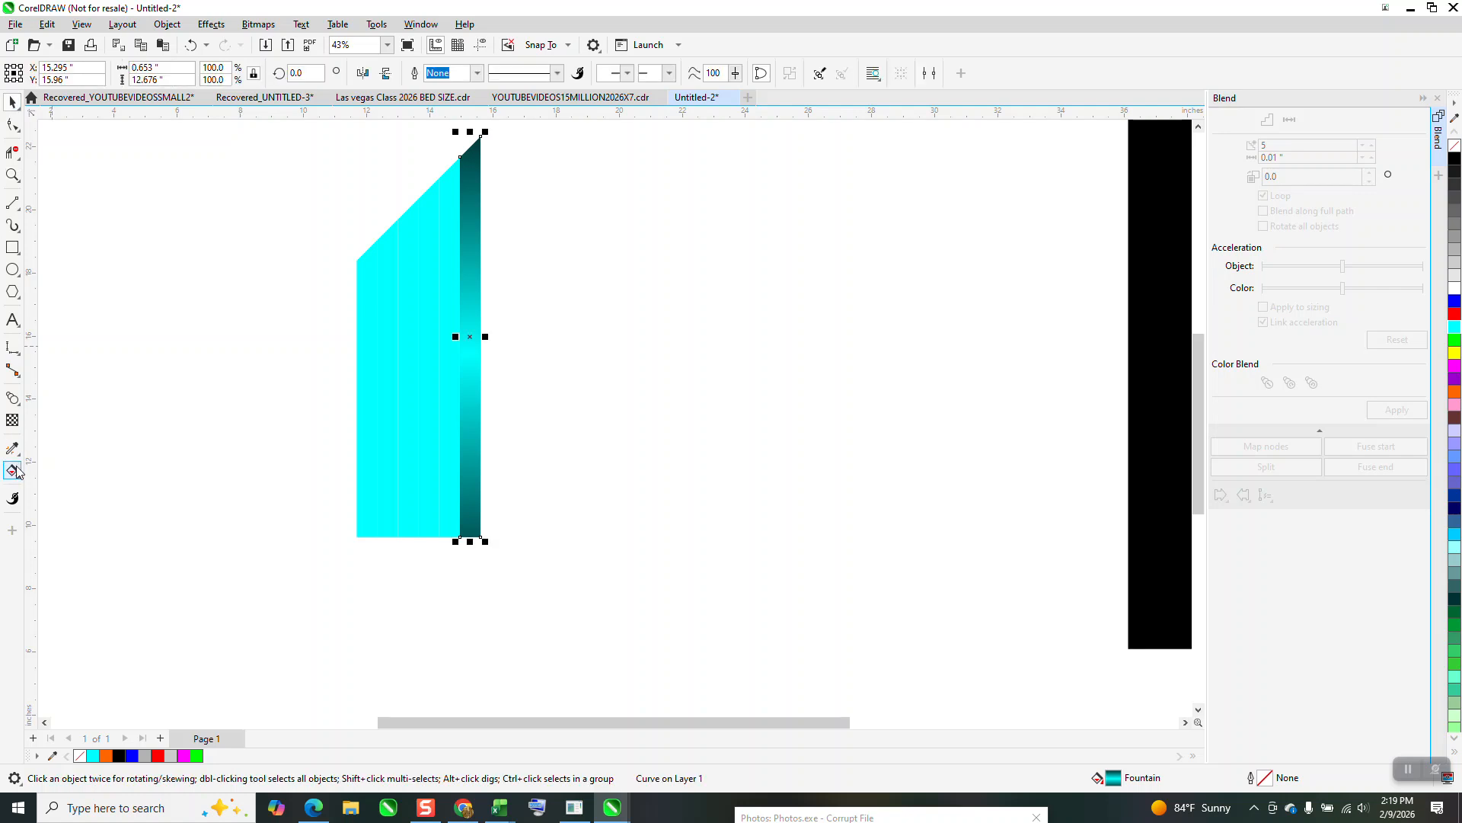
left_click(14, 450)
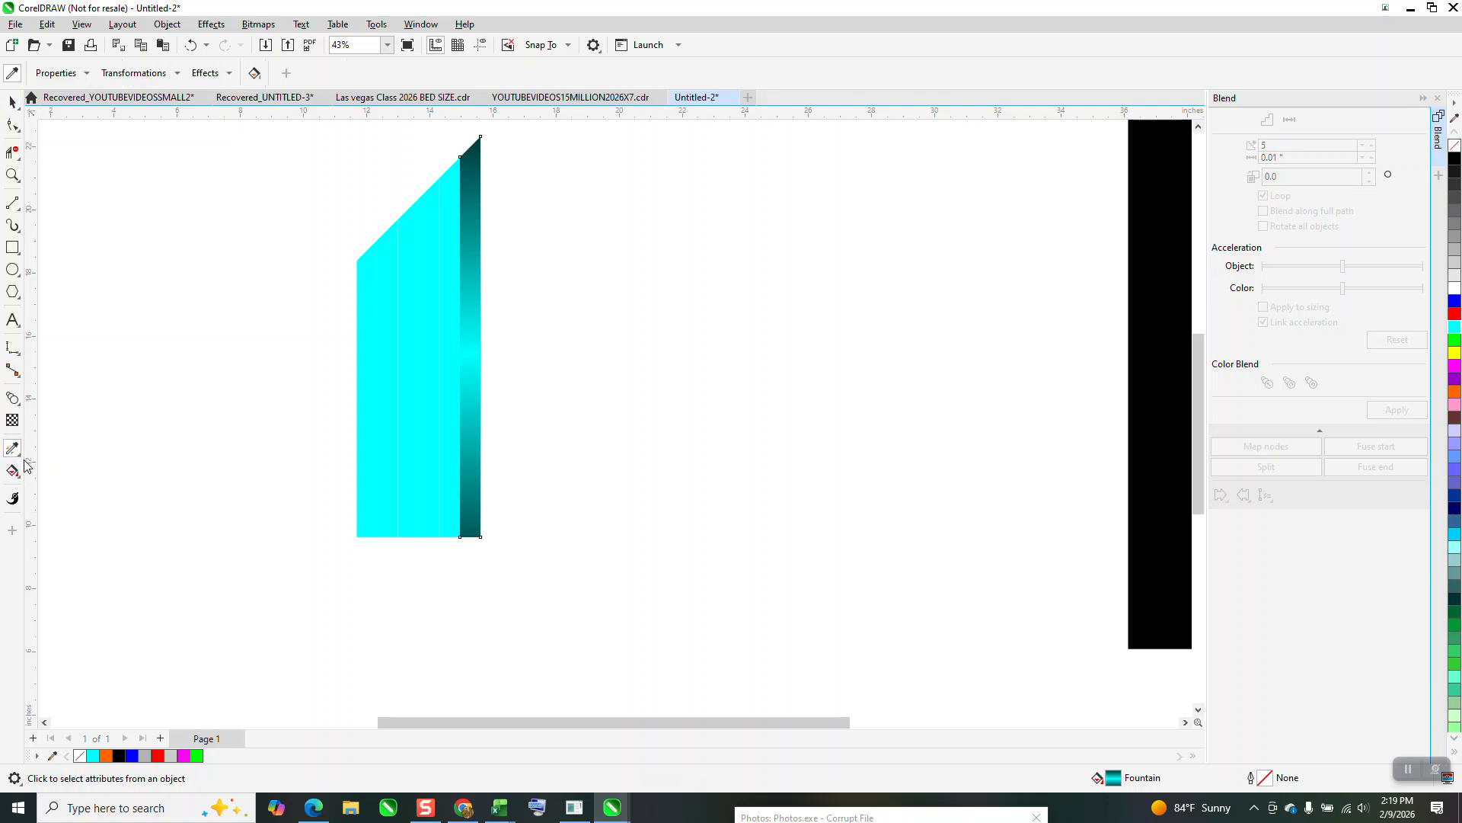
left_click(18, 456)
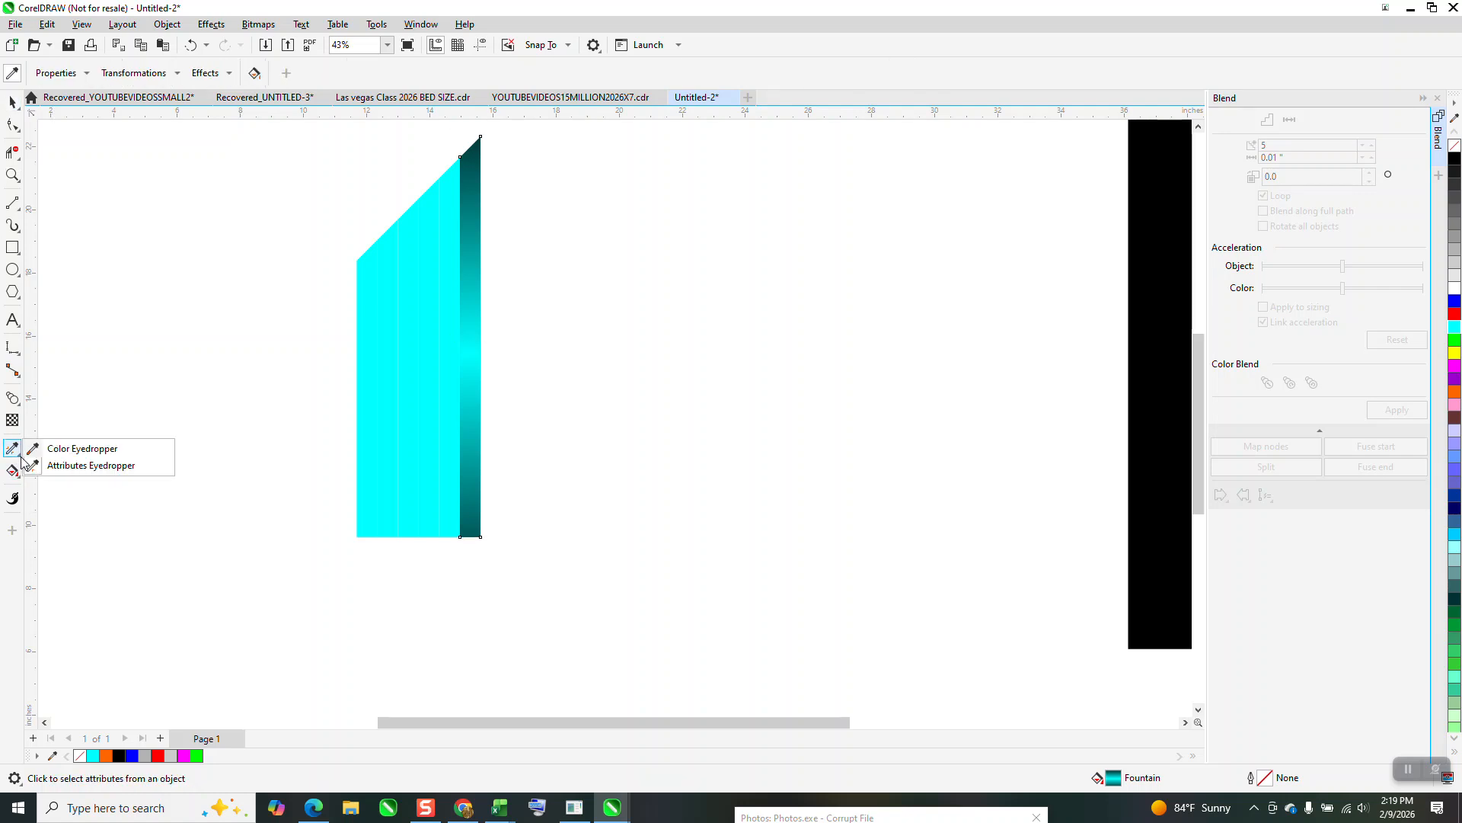
left_click(76, 463)
left_click(474, 386)
left_click(451, 392)
left_click(427, 392)
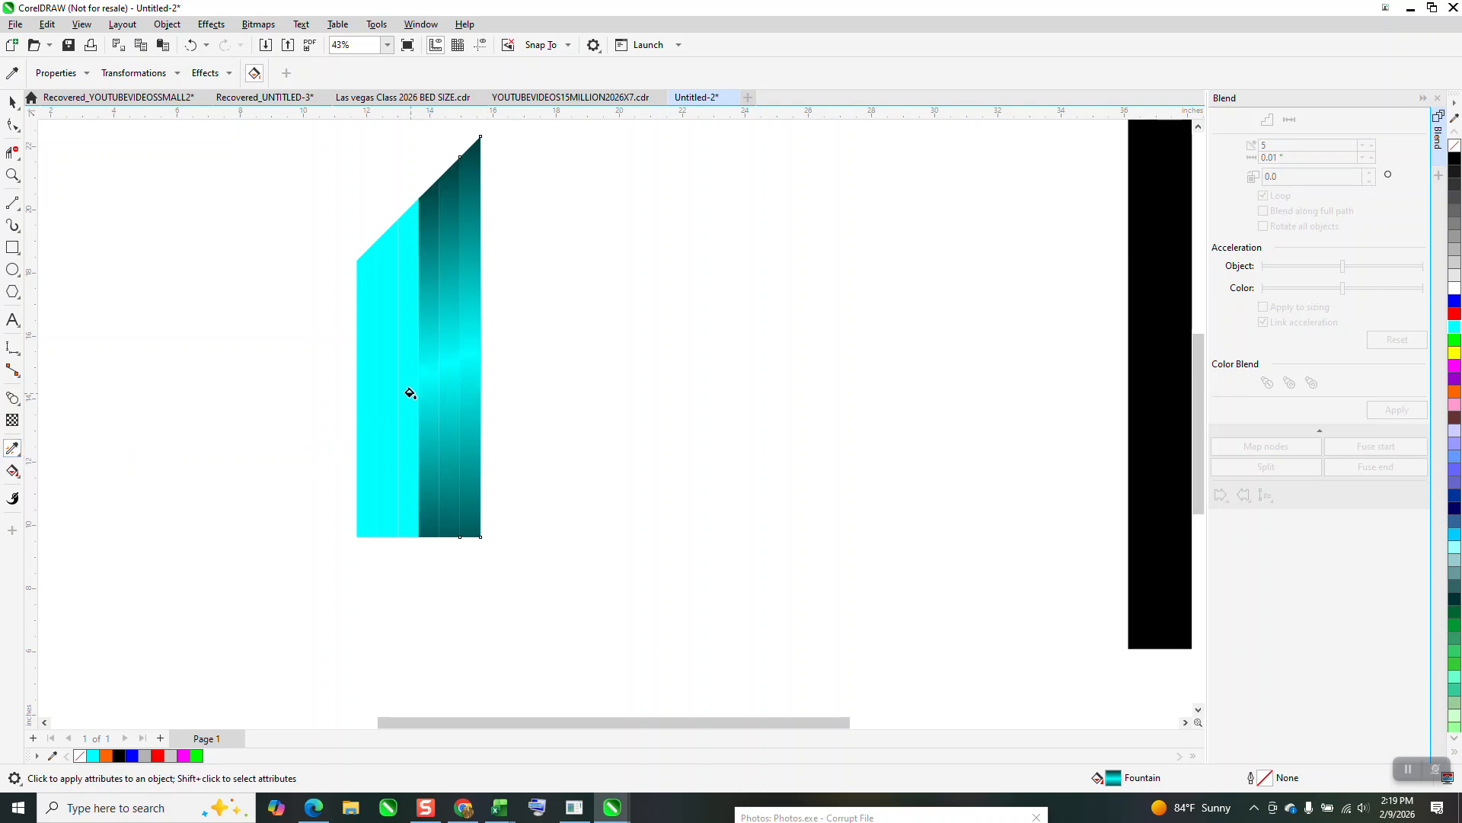
left_click(408, 392)
left_click(385, 397)
left_click(369, 401)
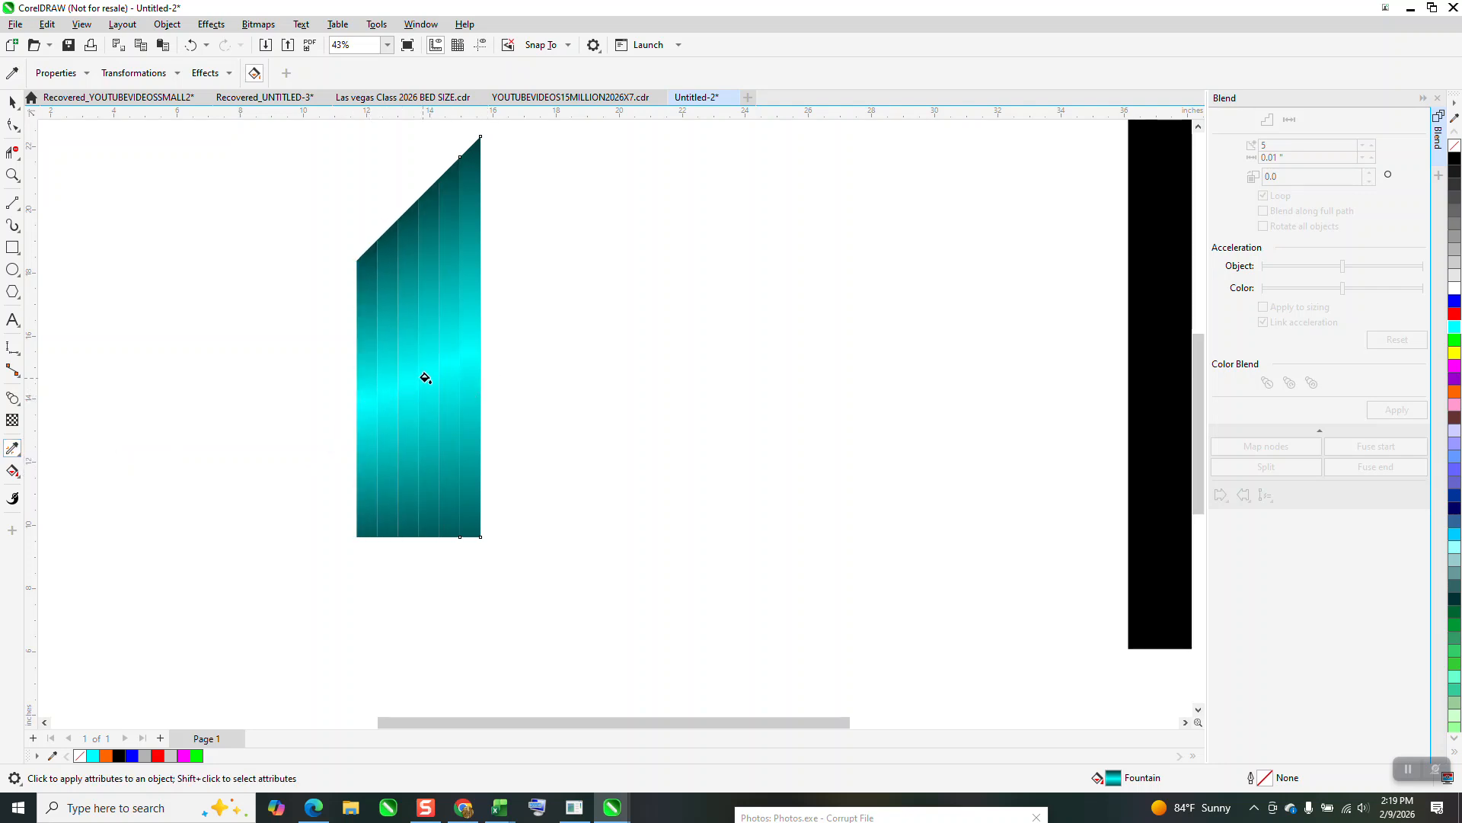
left_click(472, 418)
Shift the shortest stripe's middle fountain fill node to 53% and change its color to red.
key("space")
left_click(367, 531)
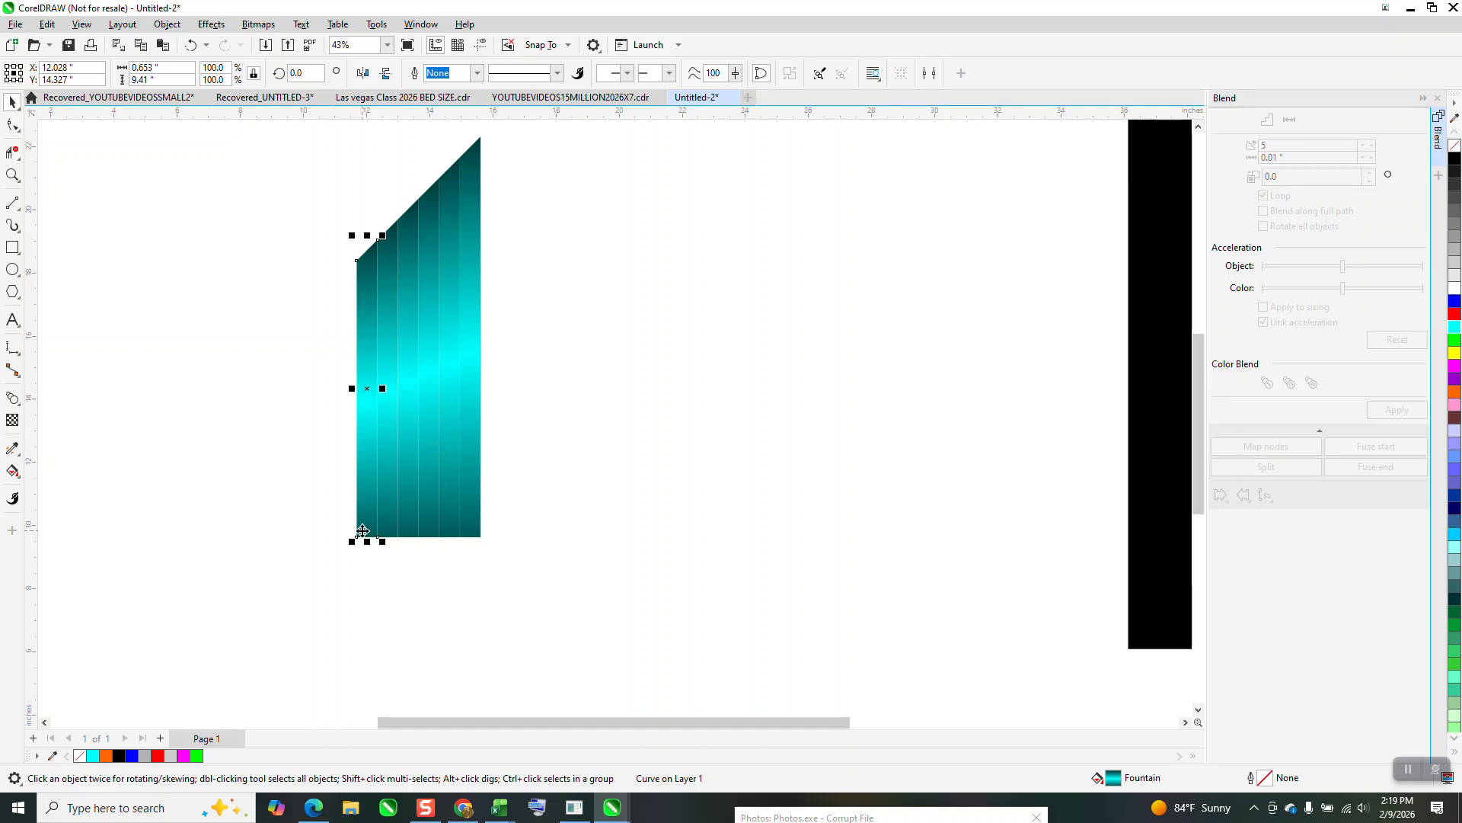
left_click(12, 471)
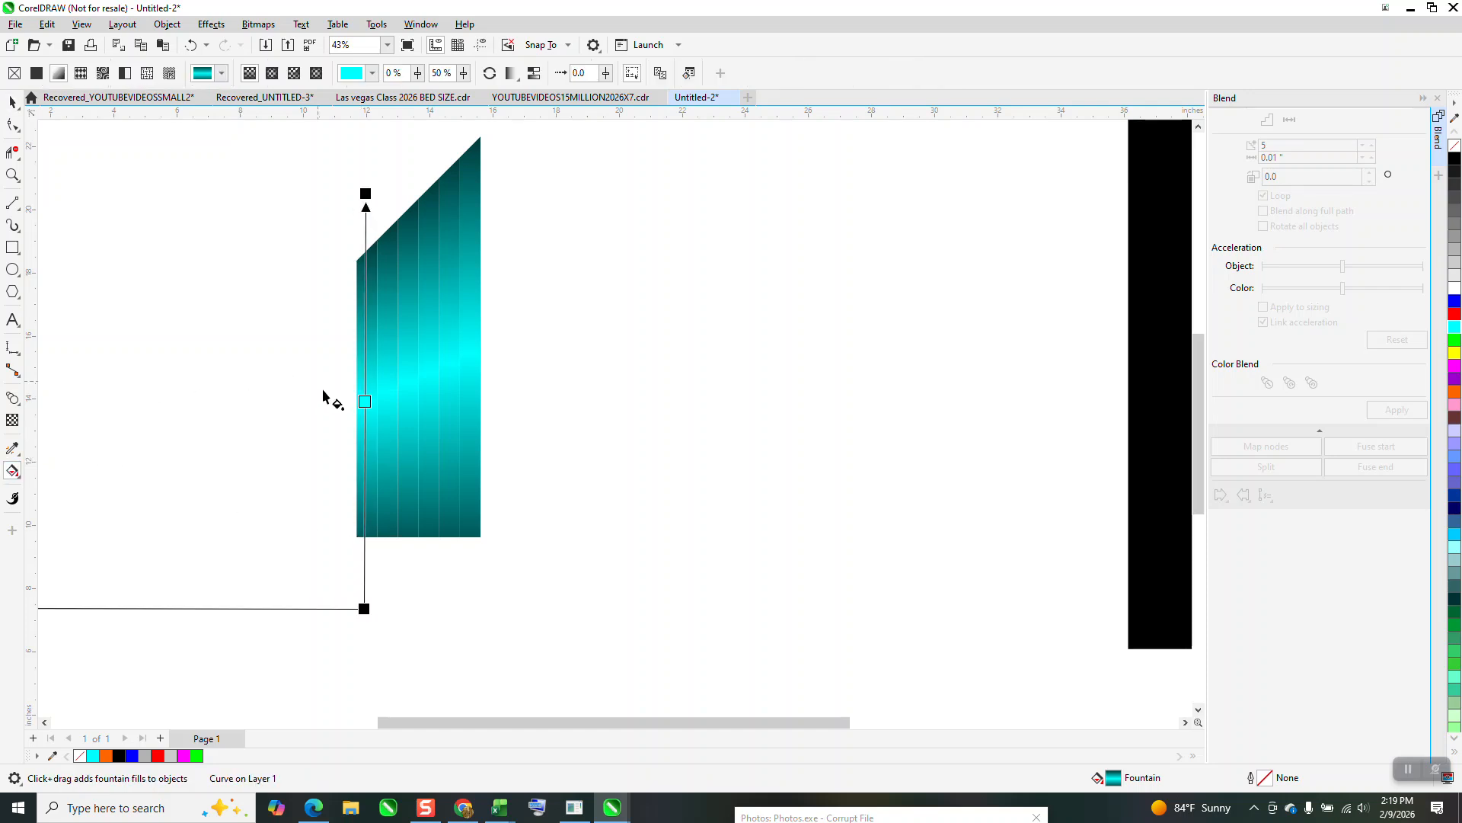
left_click_drag(364, 400, 365, 380)
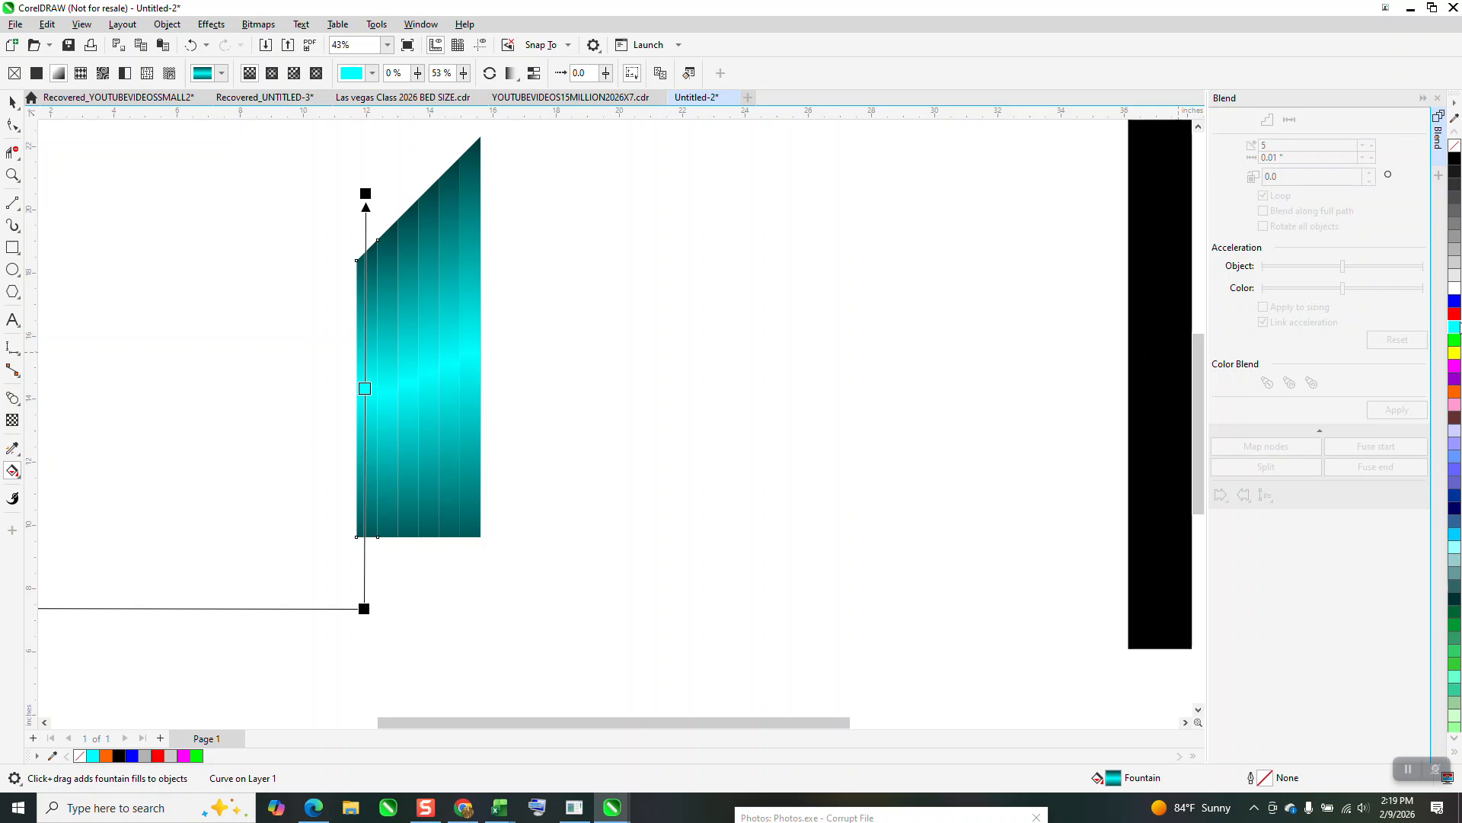
left_click_drag(1369, 348, 367, 389)
Change the middle fountain fill color to yellow on the second stripe from the short side and blue on the third.
left_click(383, 396)
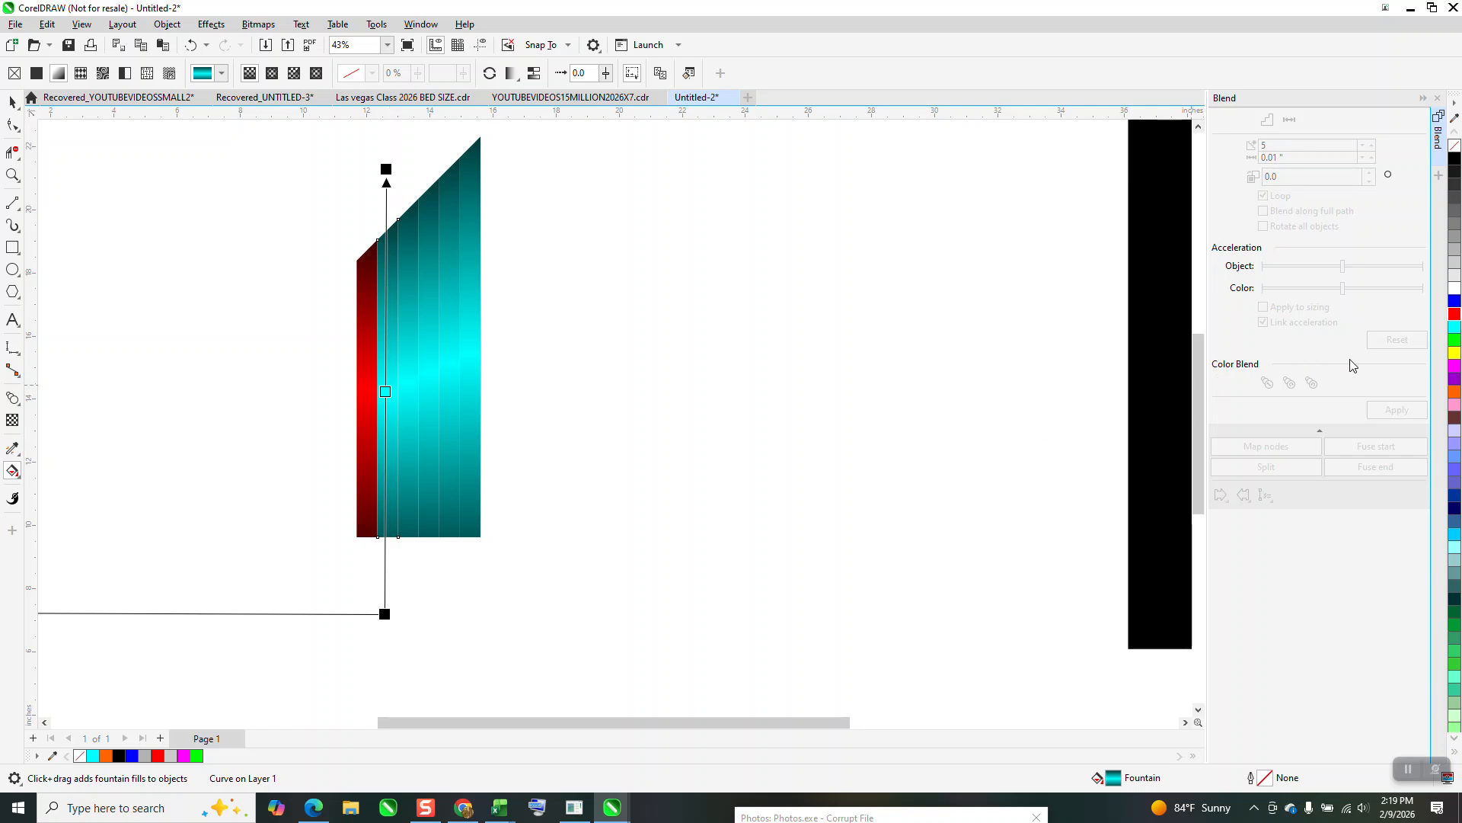
left_click_drag(1448, 355, 386, 393)
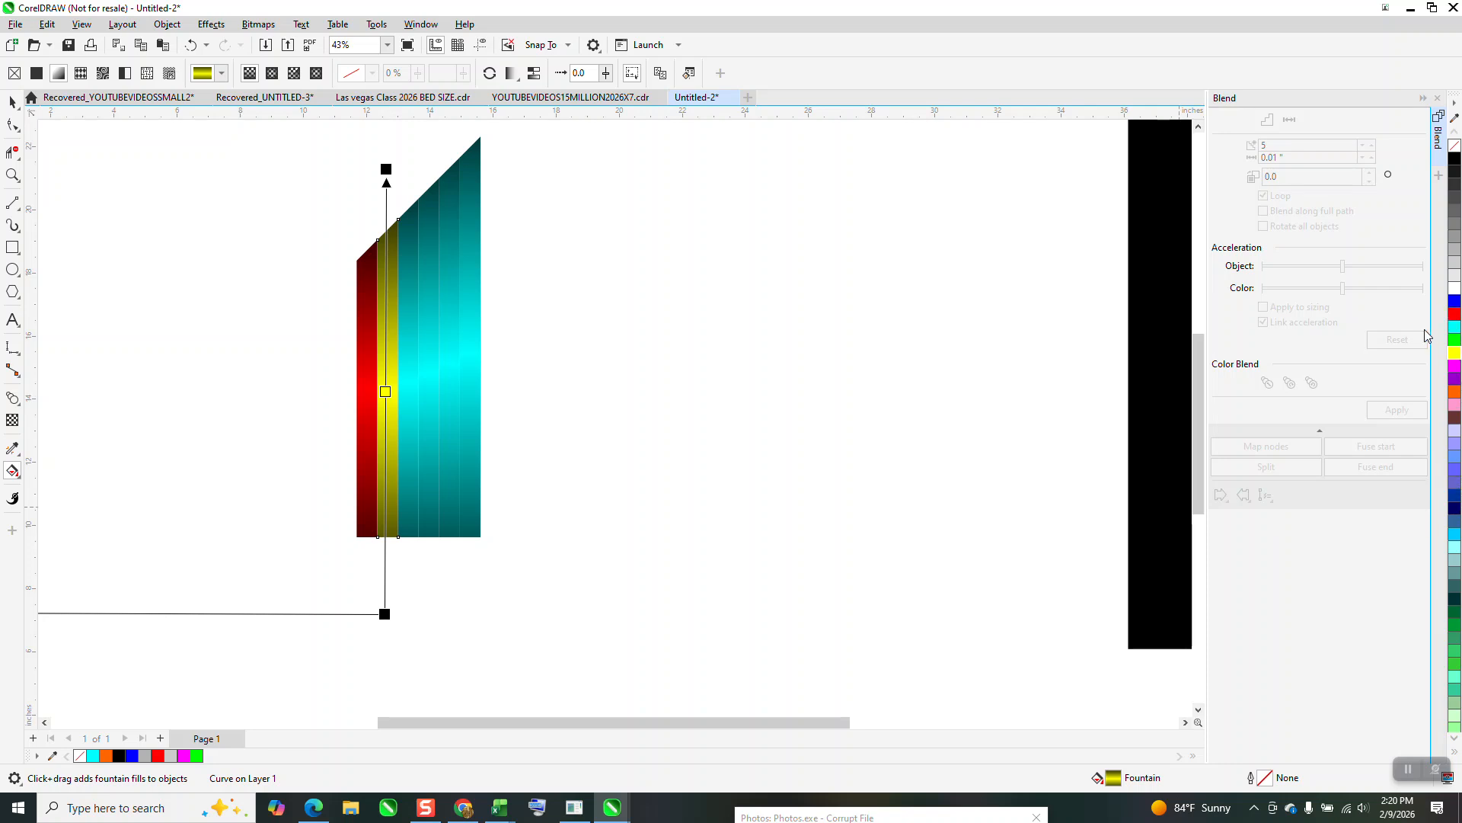
left_click_drag(1456, 308, 557, 394)
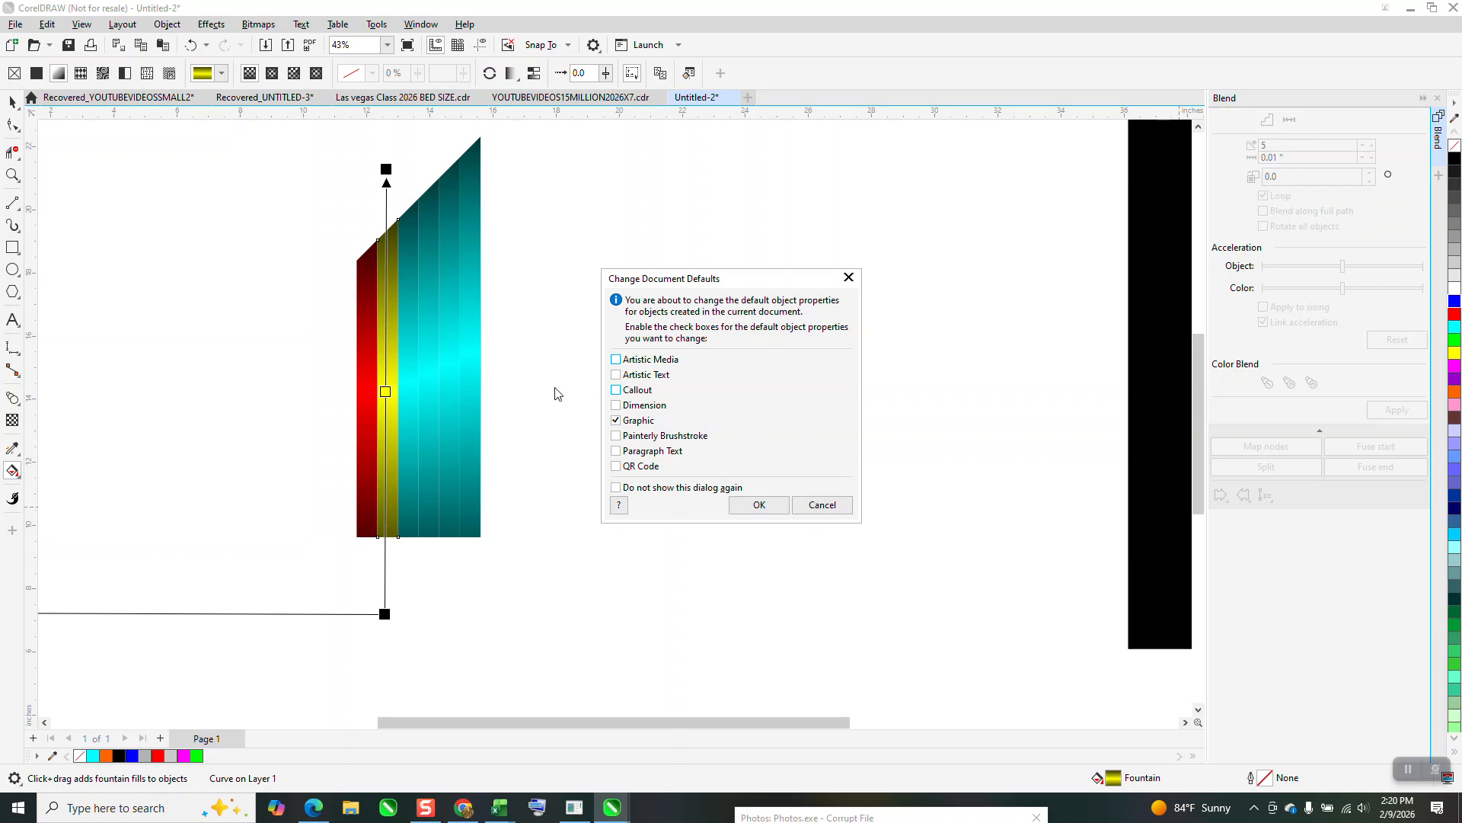
left_click(824, 506)
left_click(409, 399)
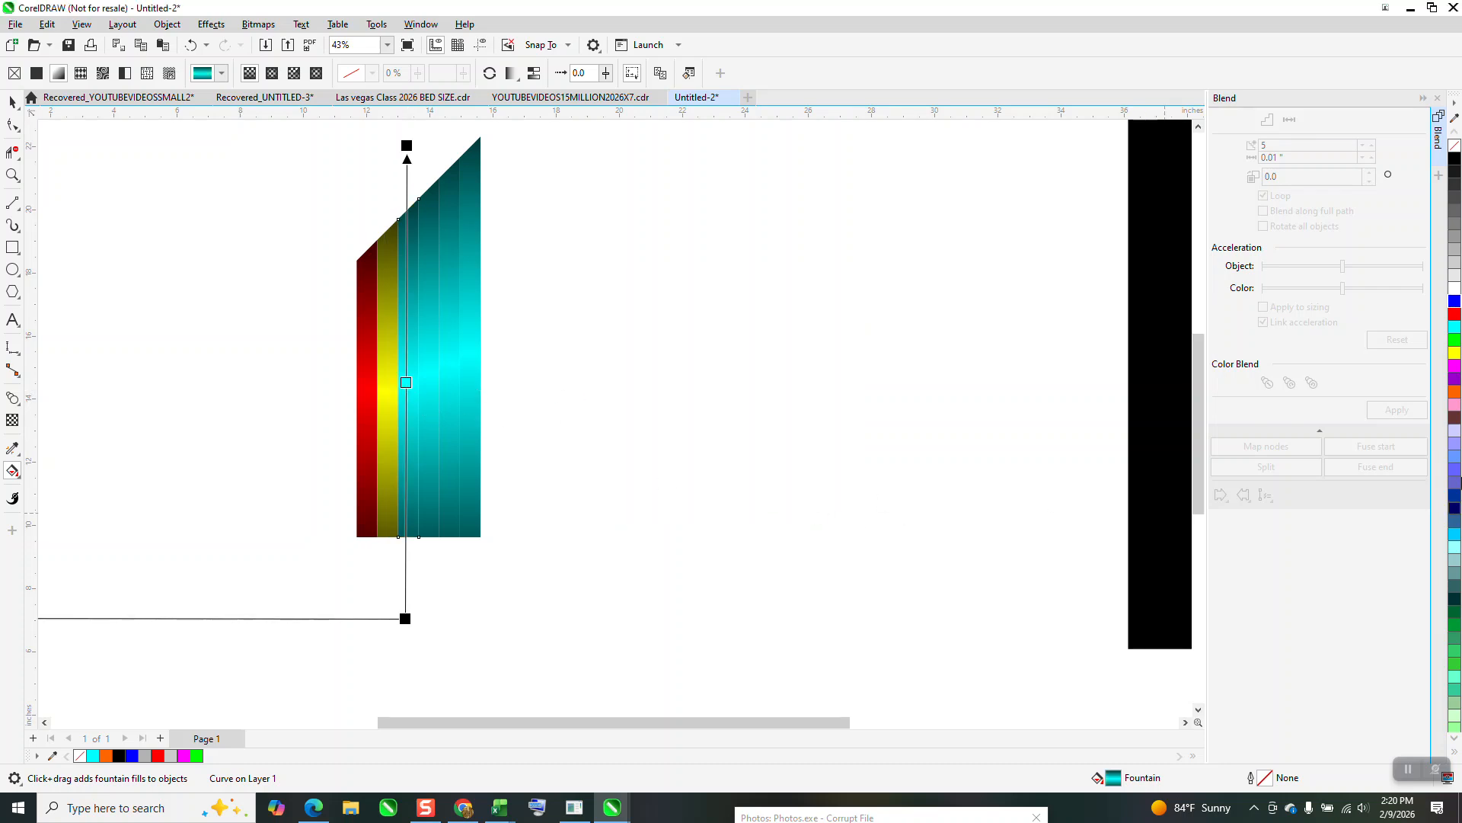
left_click_drag(1456, 303, 406, 382)
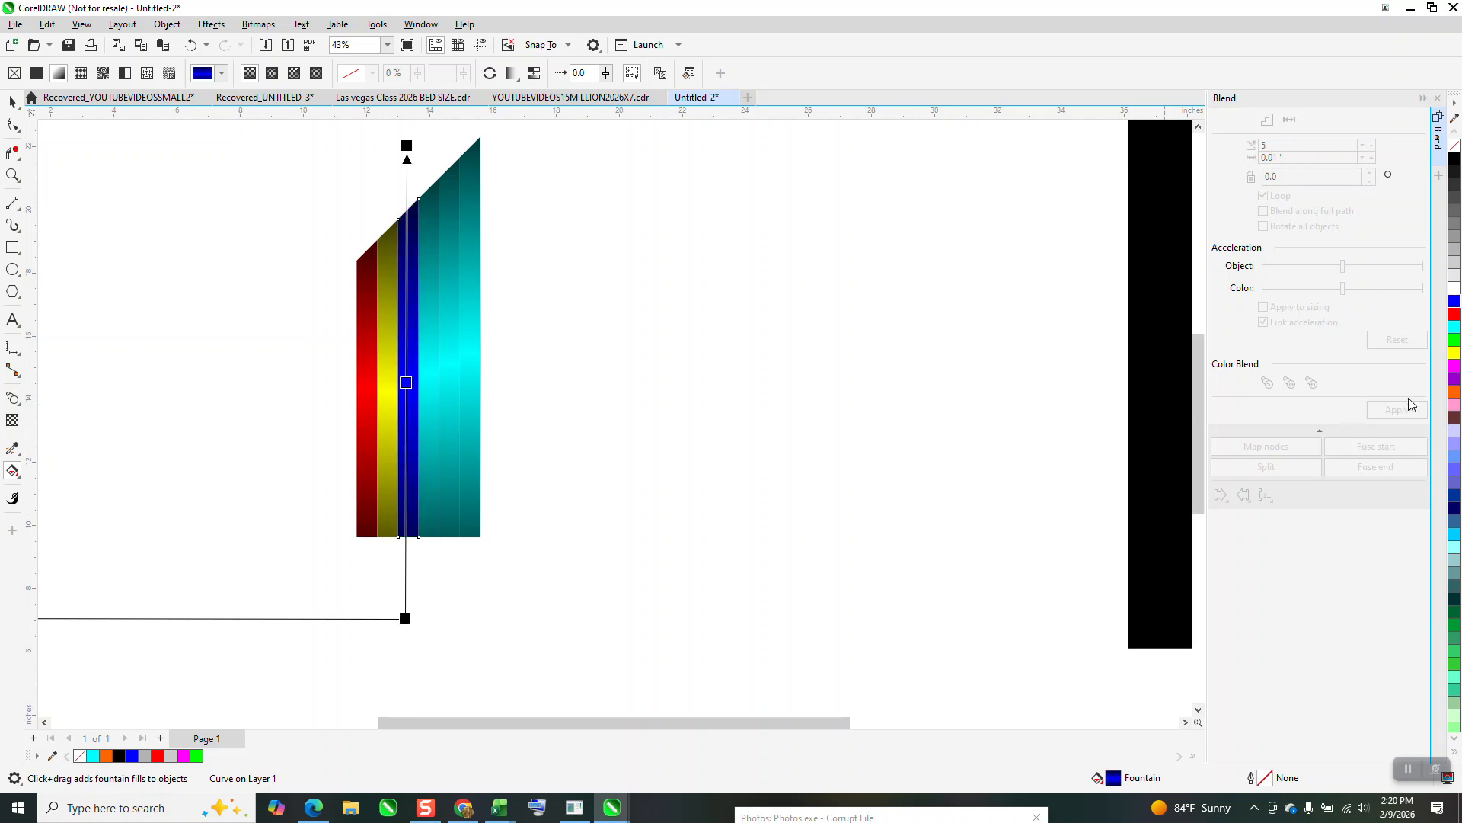
Keep the fourth stripe cyan and change the fifth stripe's middle fountain fill color to purple.
left_click(435, 389)
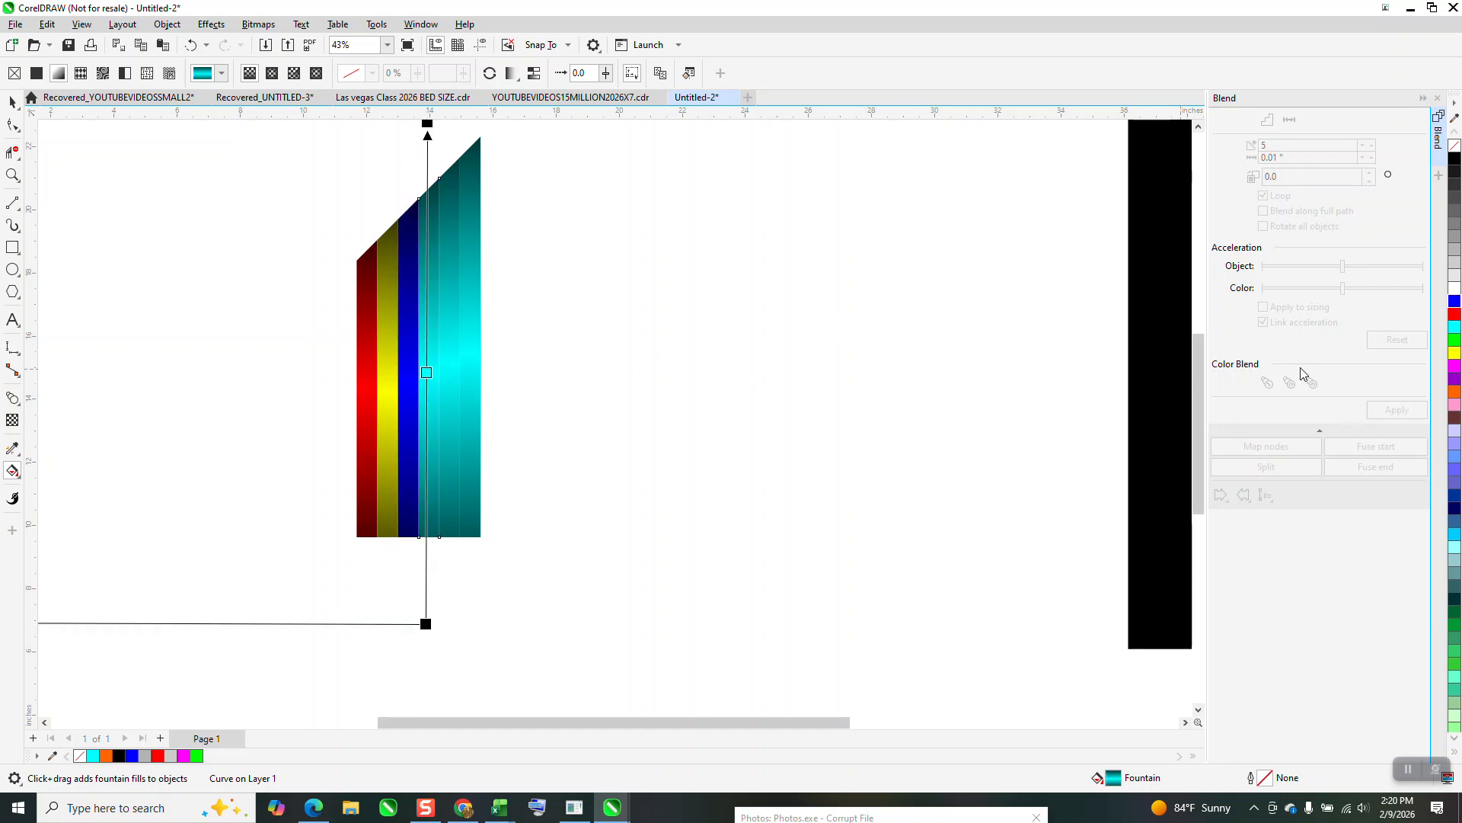
left_click(457, 379)
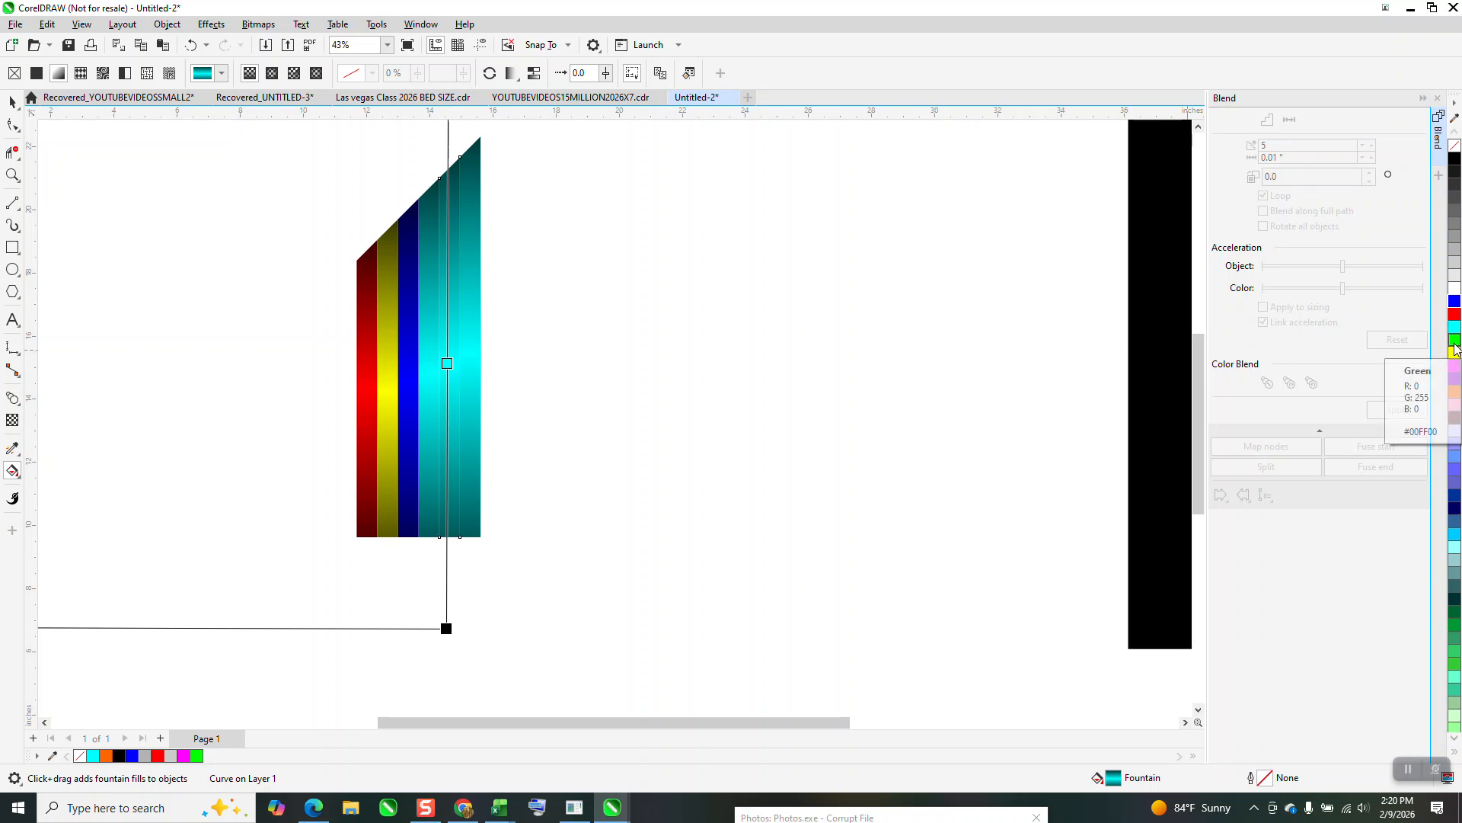
left_click_drag(1455, 378, 451, 371)
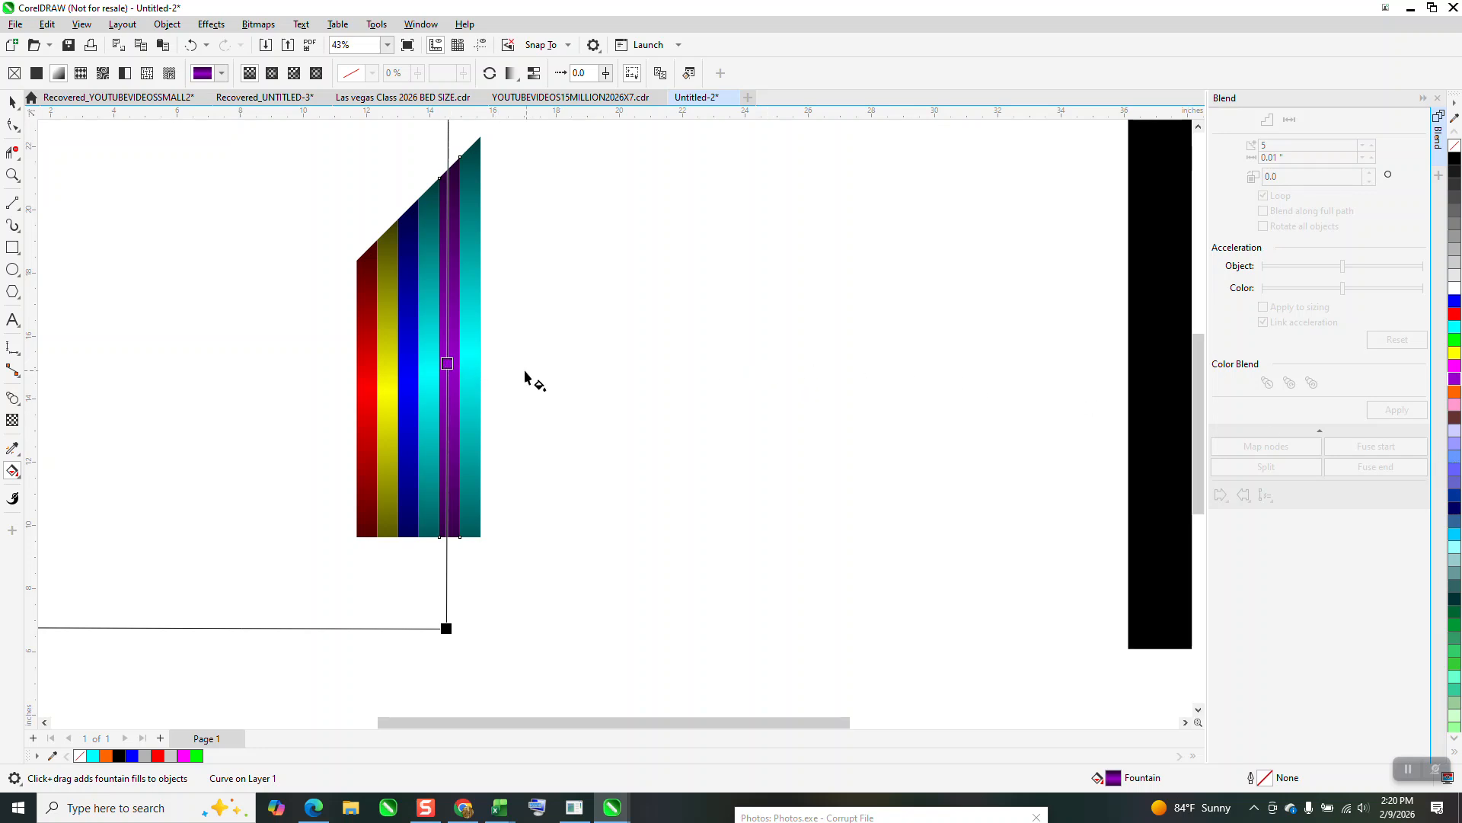
Change the middle fountain fill color of the tallest stripe to orange.
left_click(478, 365)
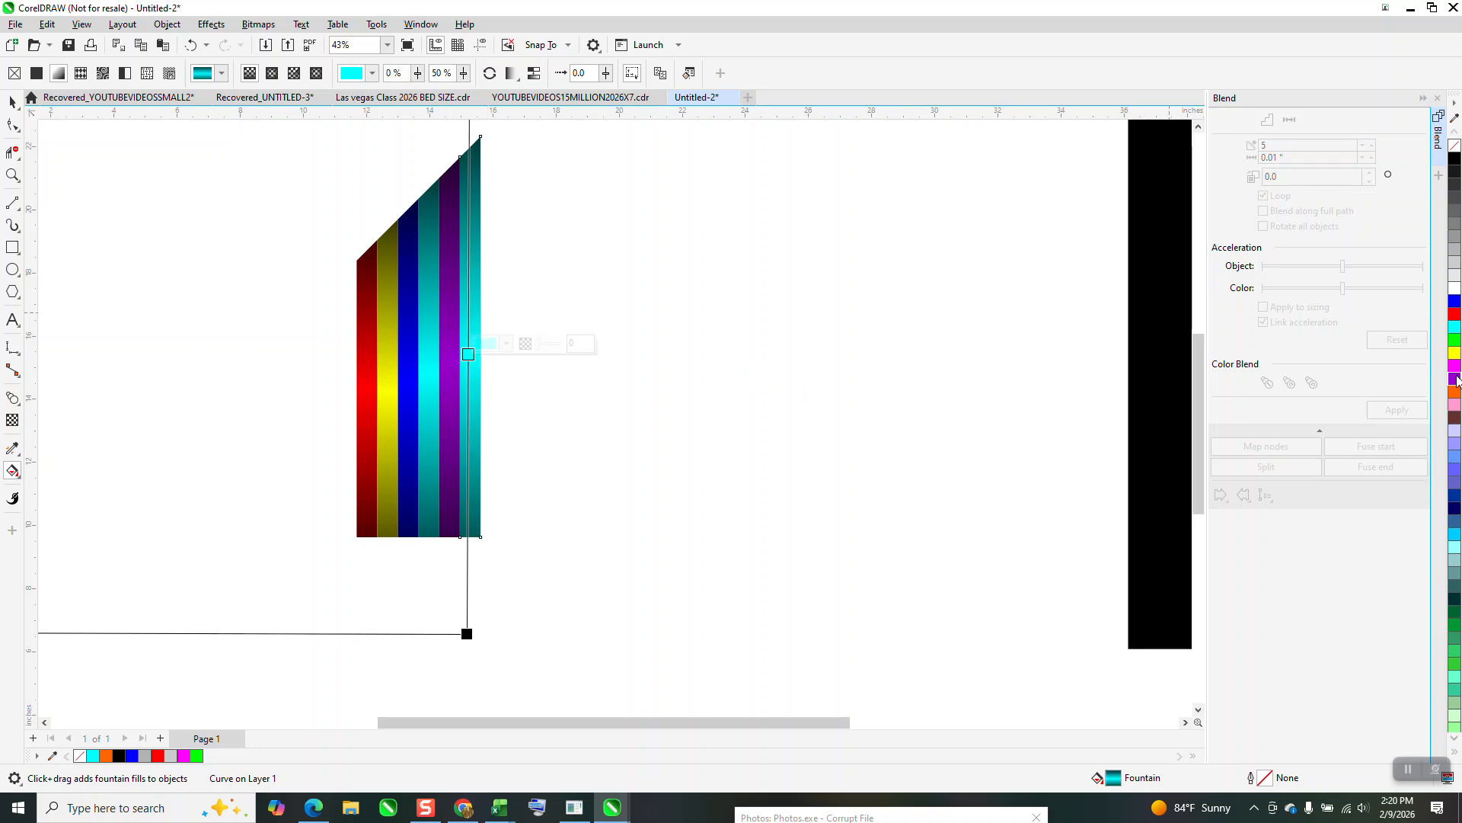
left_click_drag(1457, 398, 469, 355)
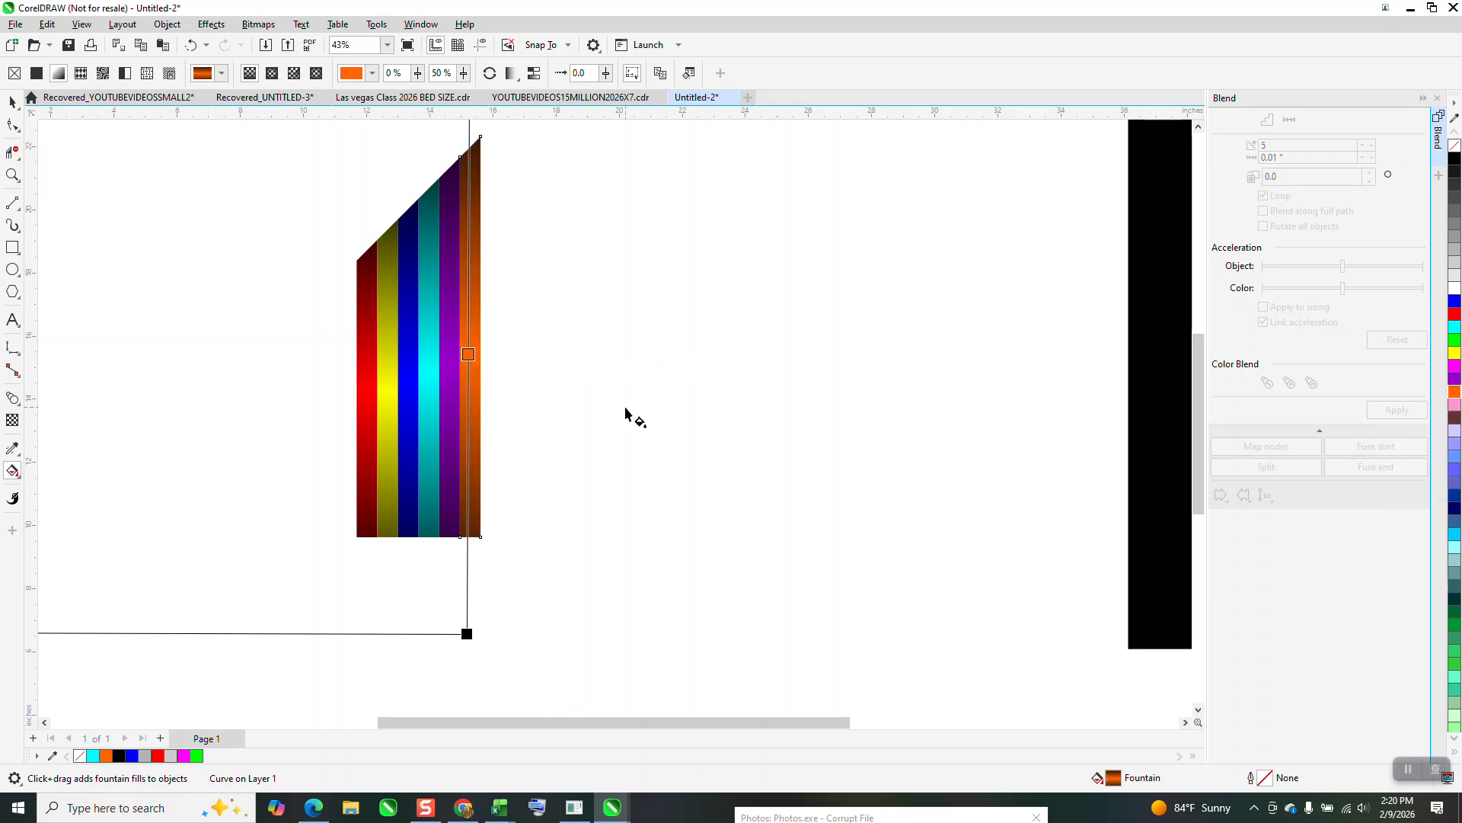
scroll(625, 415, "down", 1)
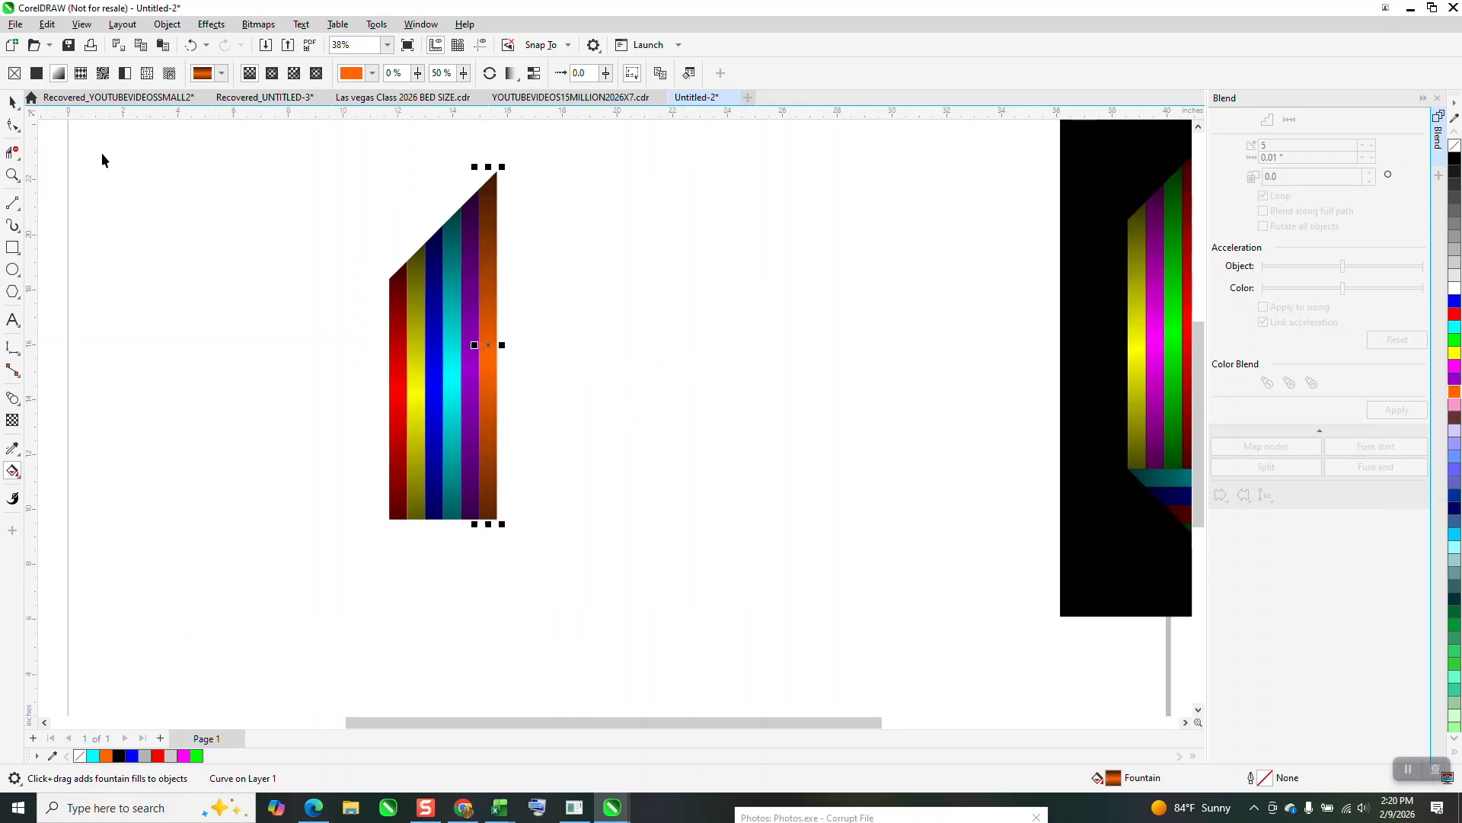
Select all six colored stripes and group them into one section.
key("space")
scroll(214, 183, "down", 1)
left_click_drag(283, 152, 388, 349)
left_click_drag(623, 557, 624, 558)
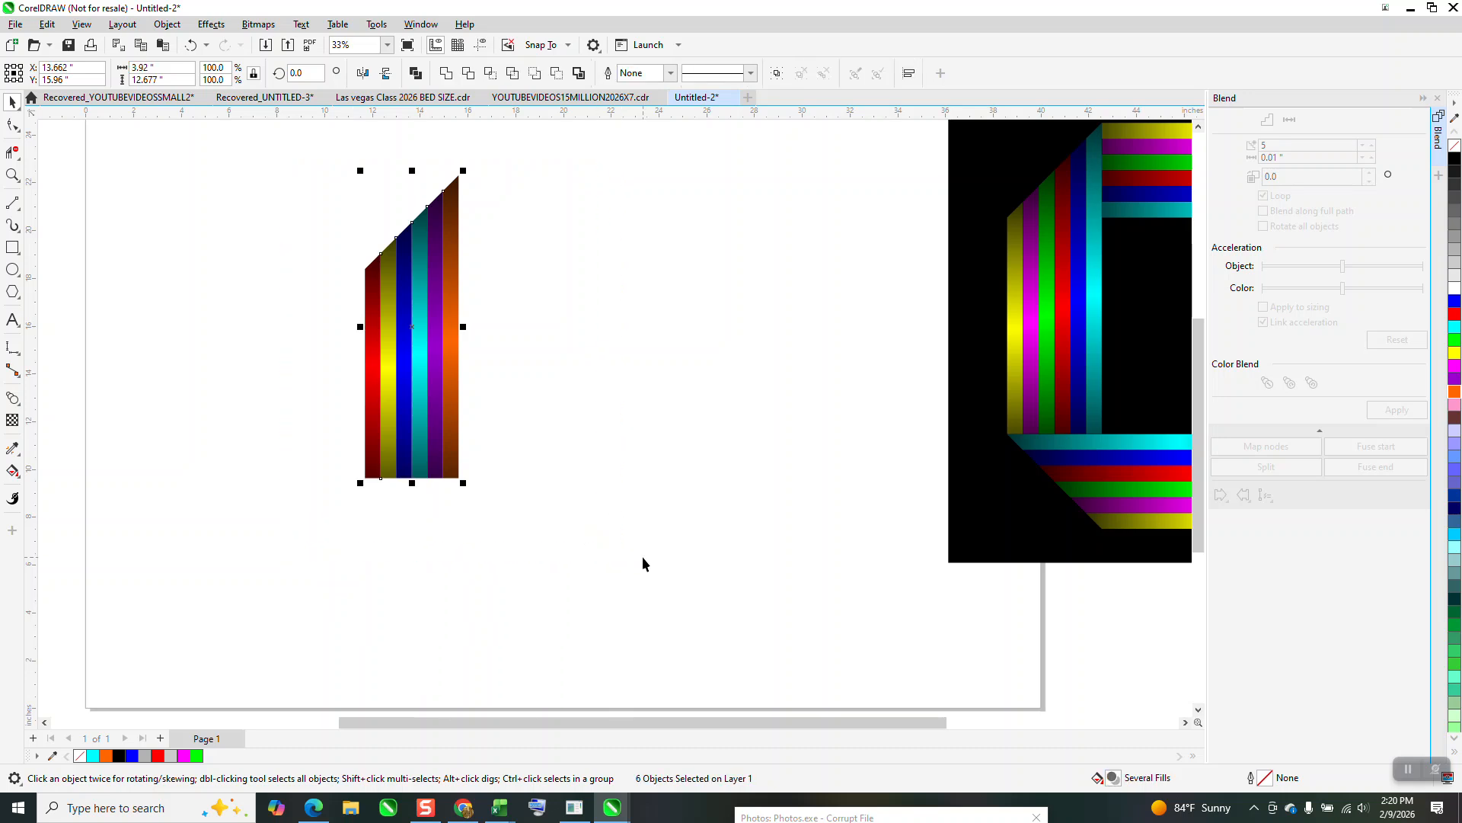
key("ctrl+g")
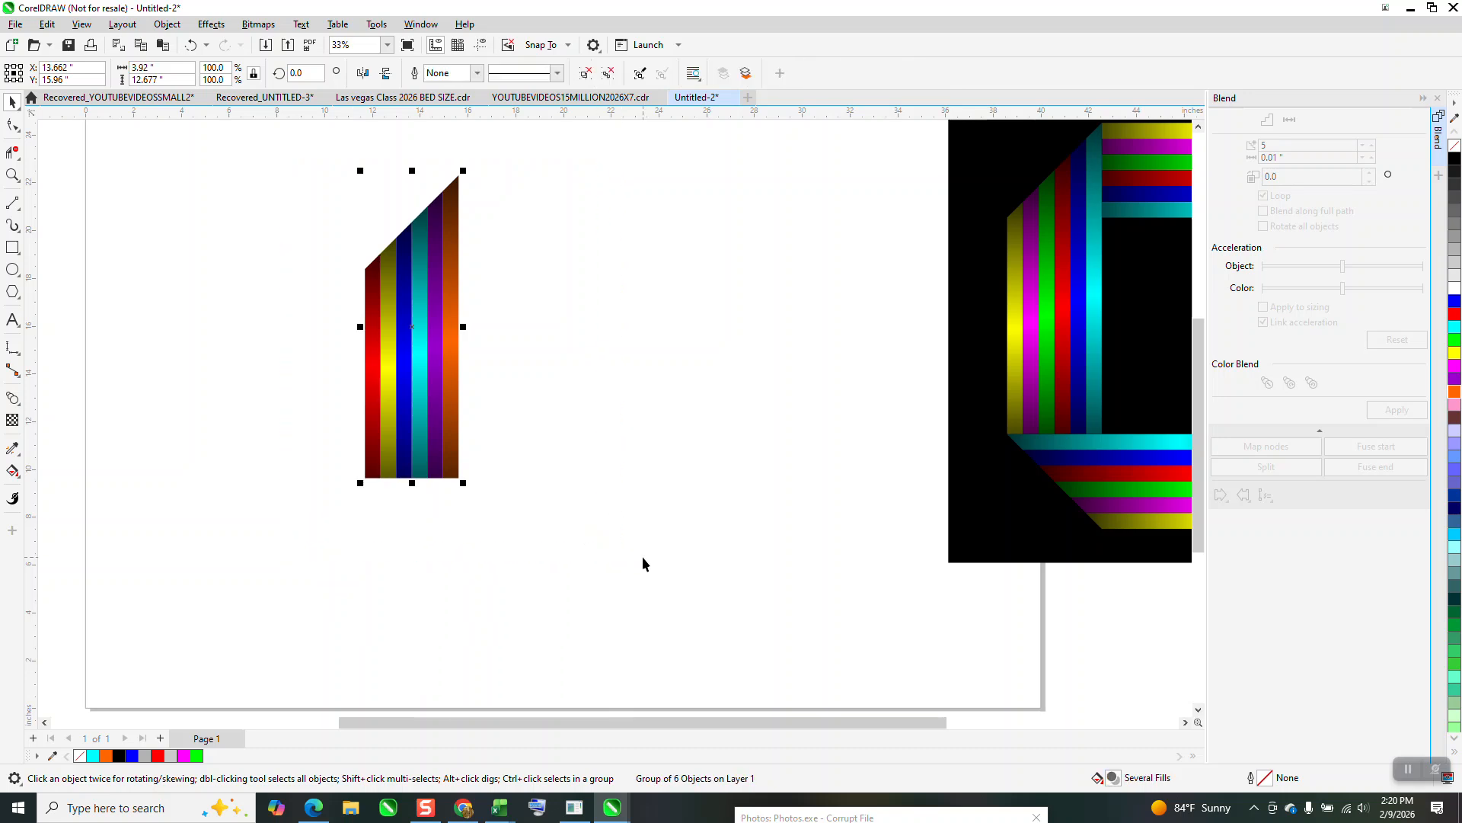
Rotate the grouped section in 90-degree increments around a center in the middle of the octagon, making copies that complete all four sides.
left_click(424, 355)
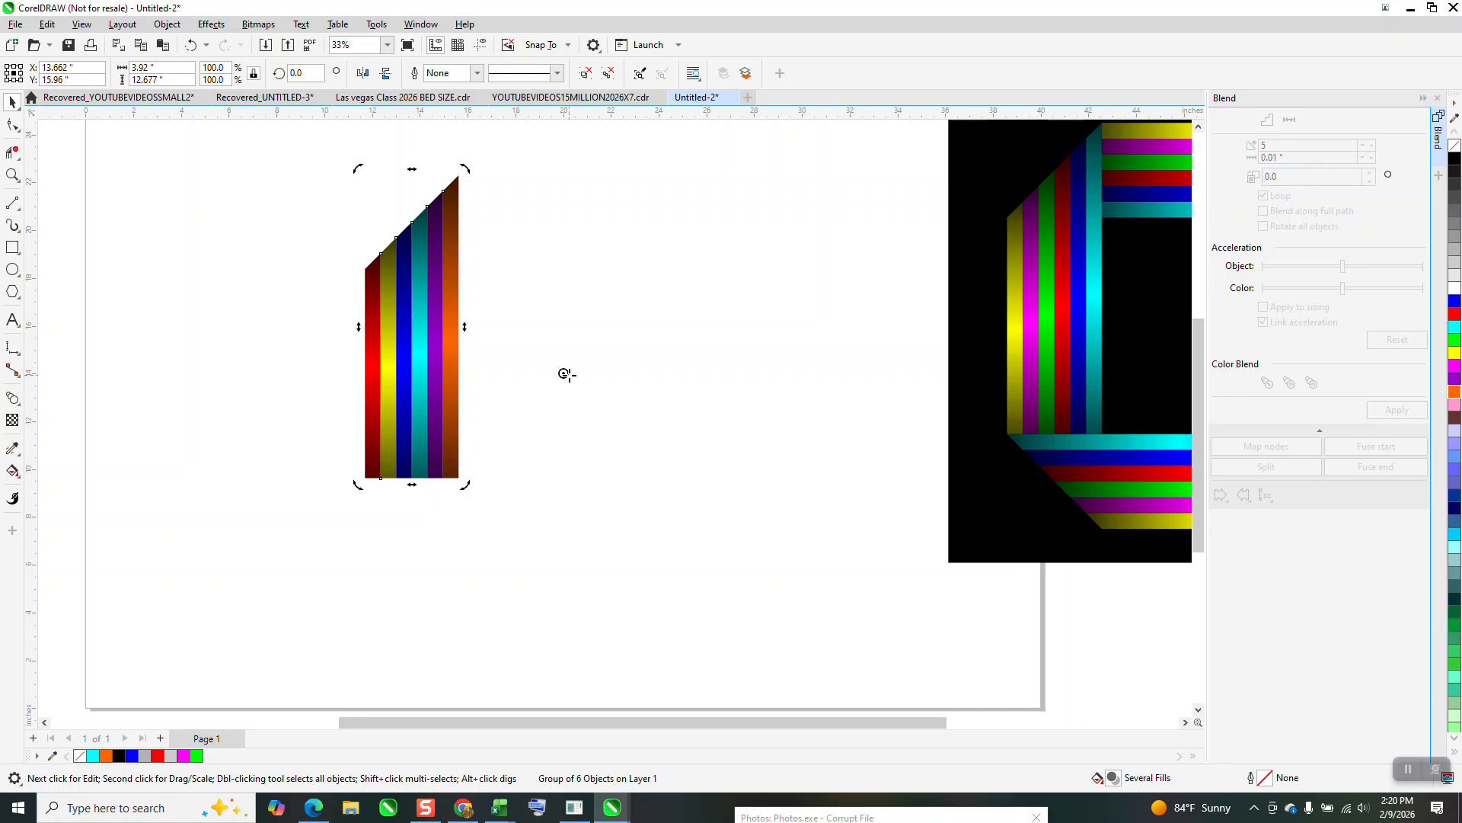
double_click(299, 74)
type("90")
key("Return")
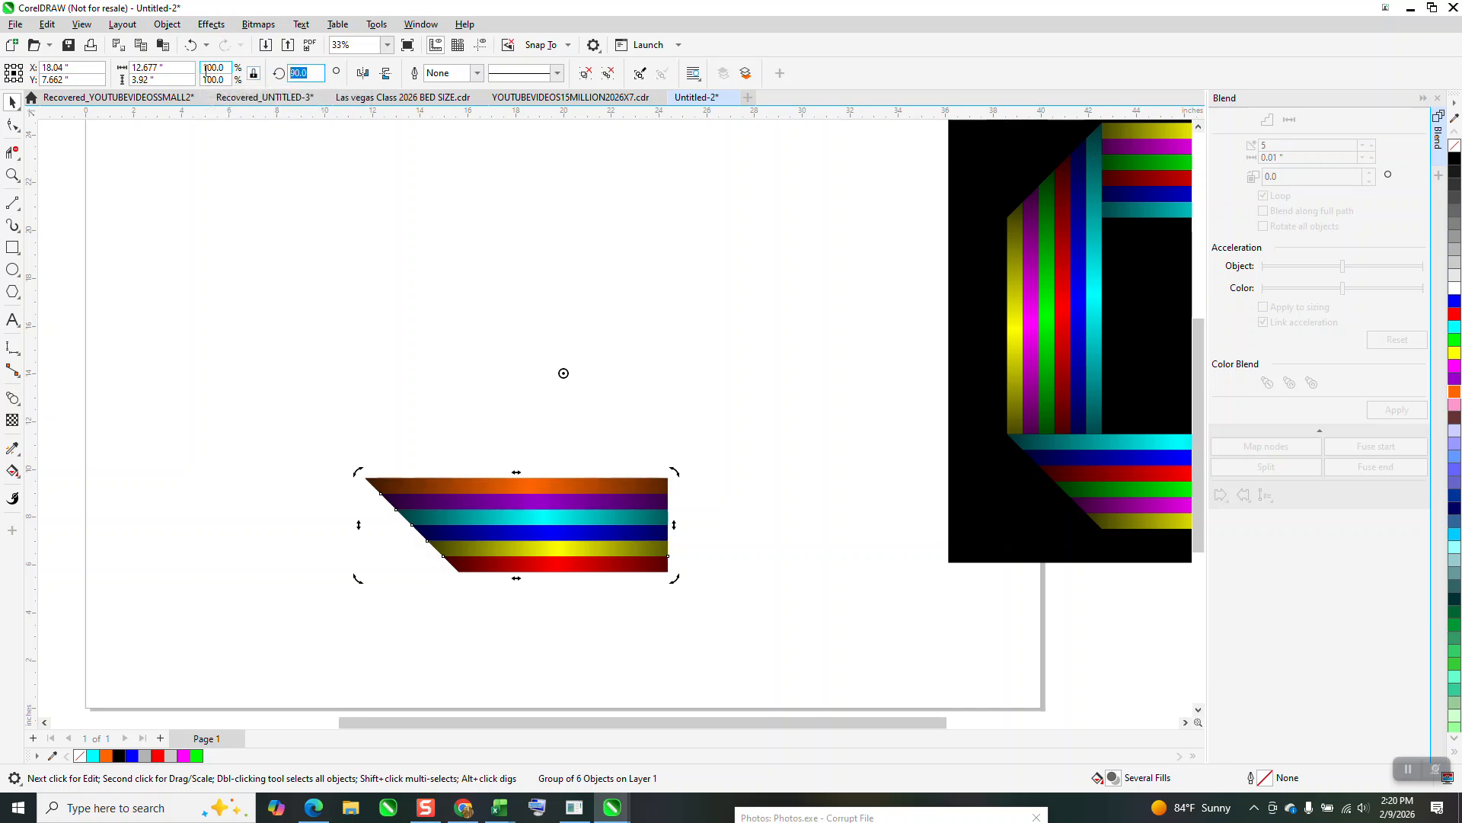
key("Return")
key("ctrl+d")
key("ctrl+d")
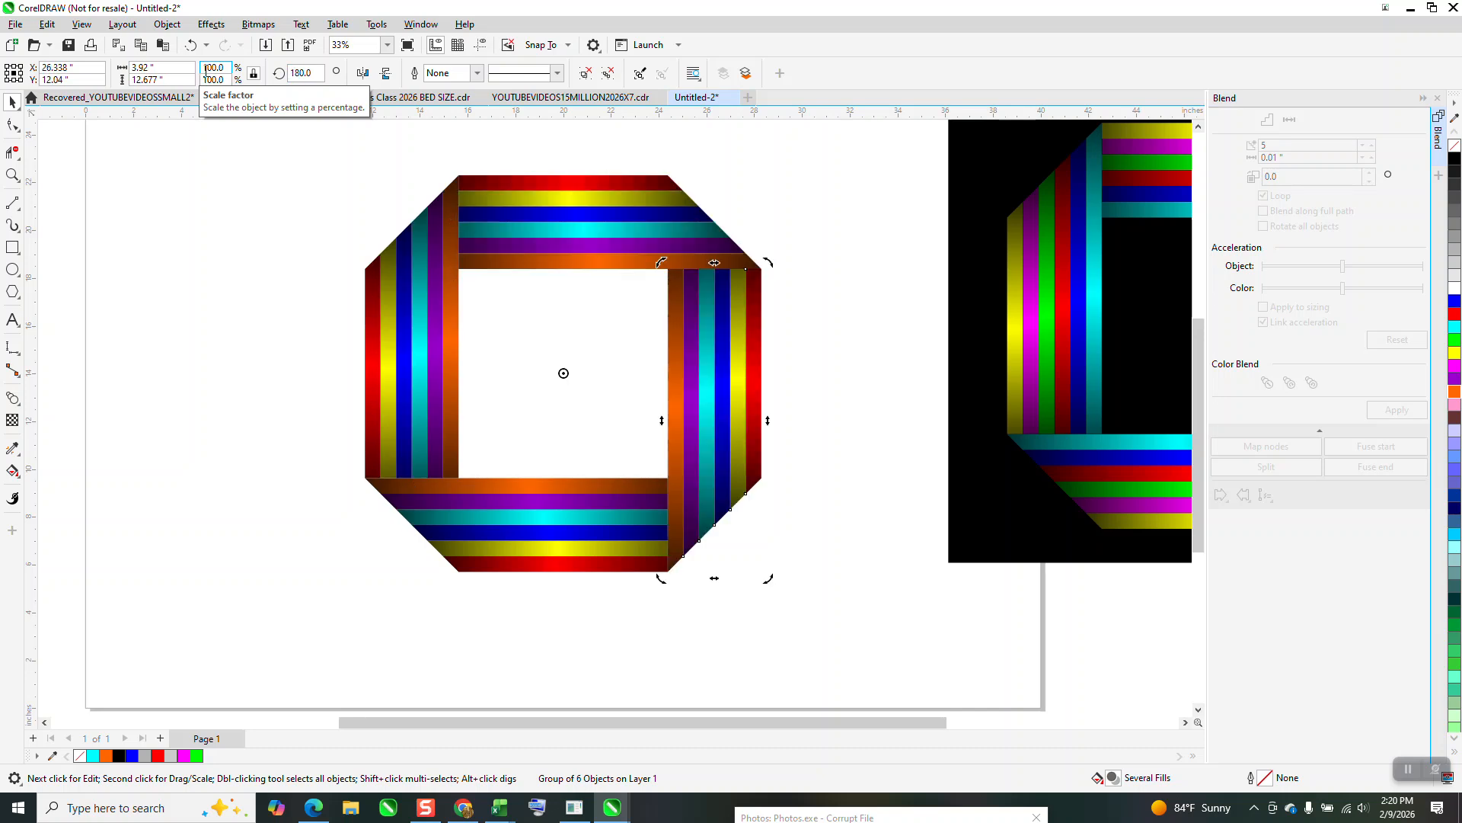
left_click(850, 415)
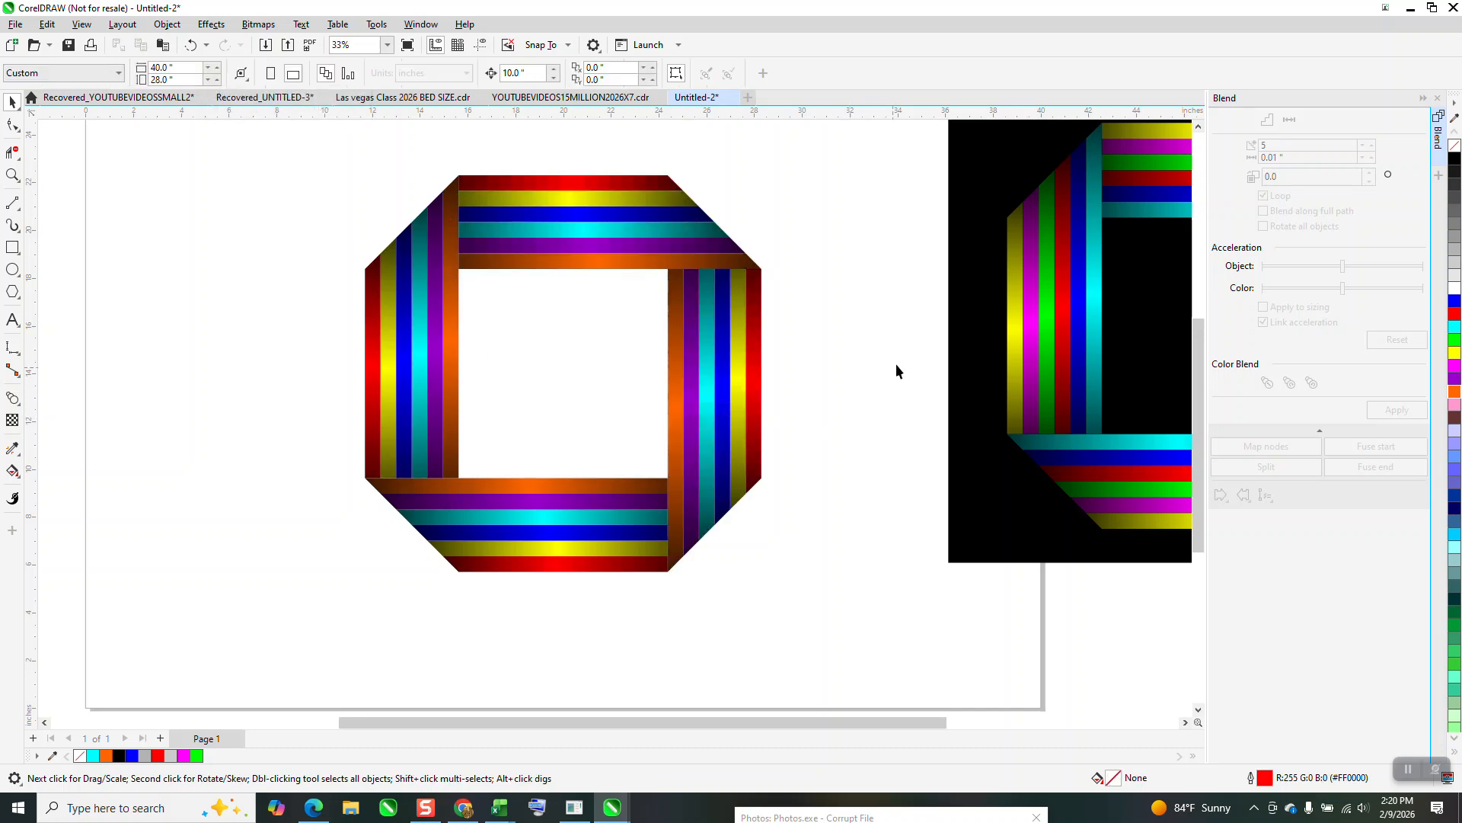
Move the black rectangle behind the new octagon and widen it to about 47 inches so it also backs the original octagon.
left_click_drag(978, 338, 340, 385)
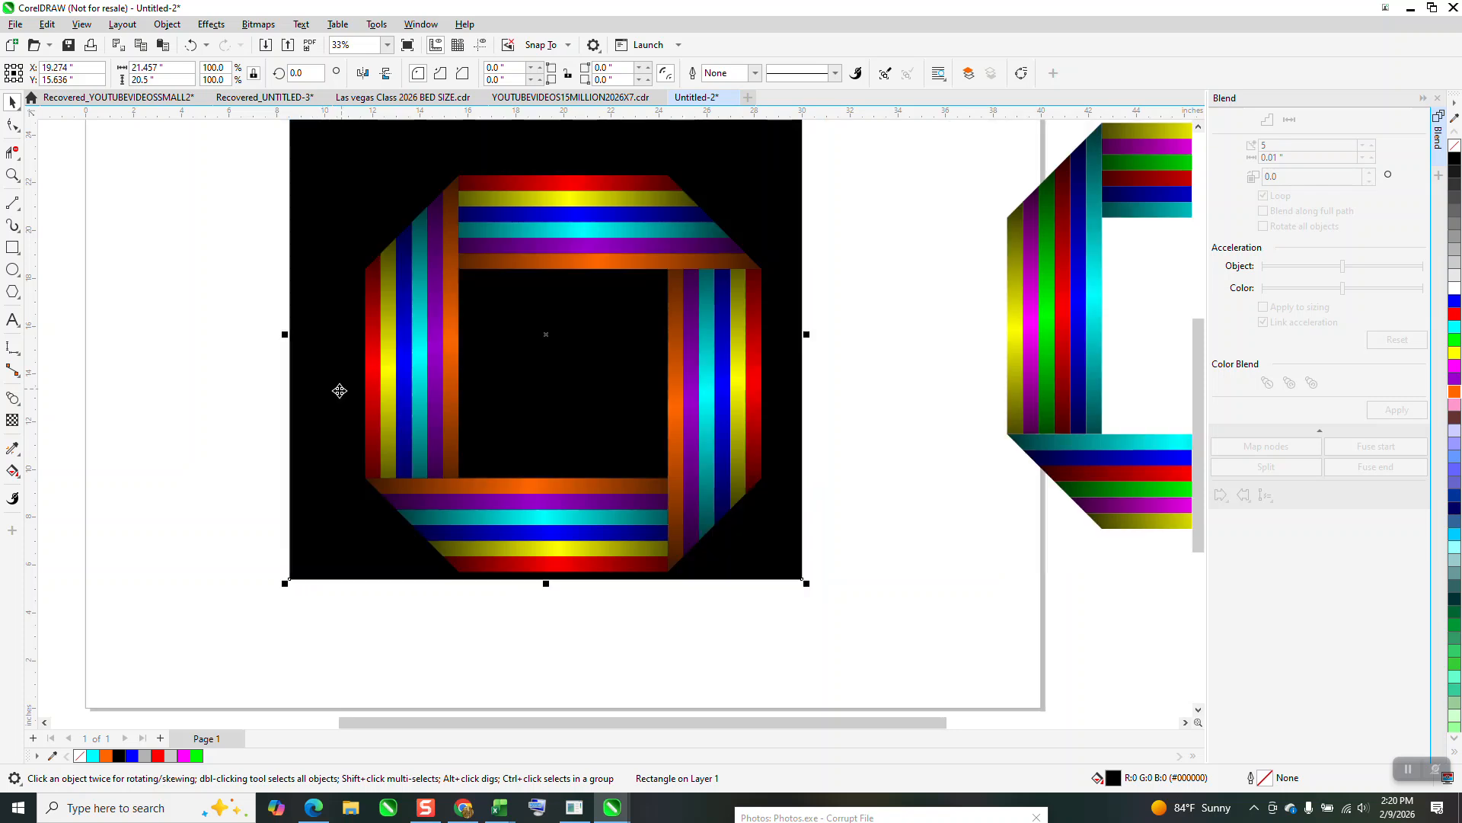
scroll(301, 386, "down", 1)
scroll(301, 386, "down", 1)
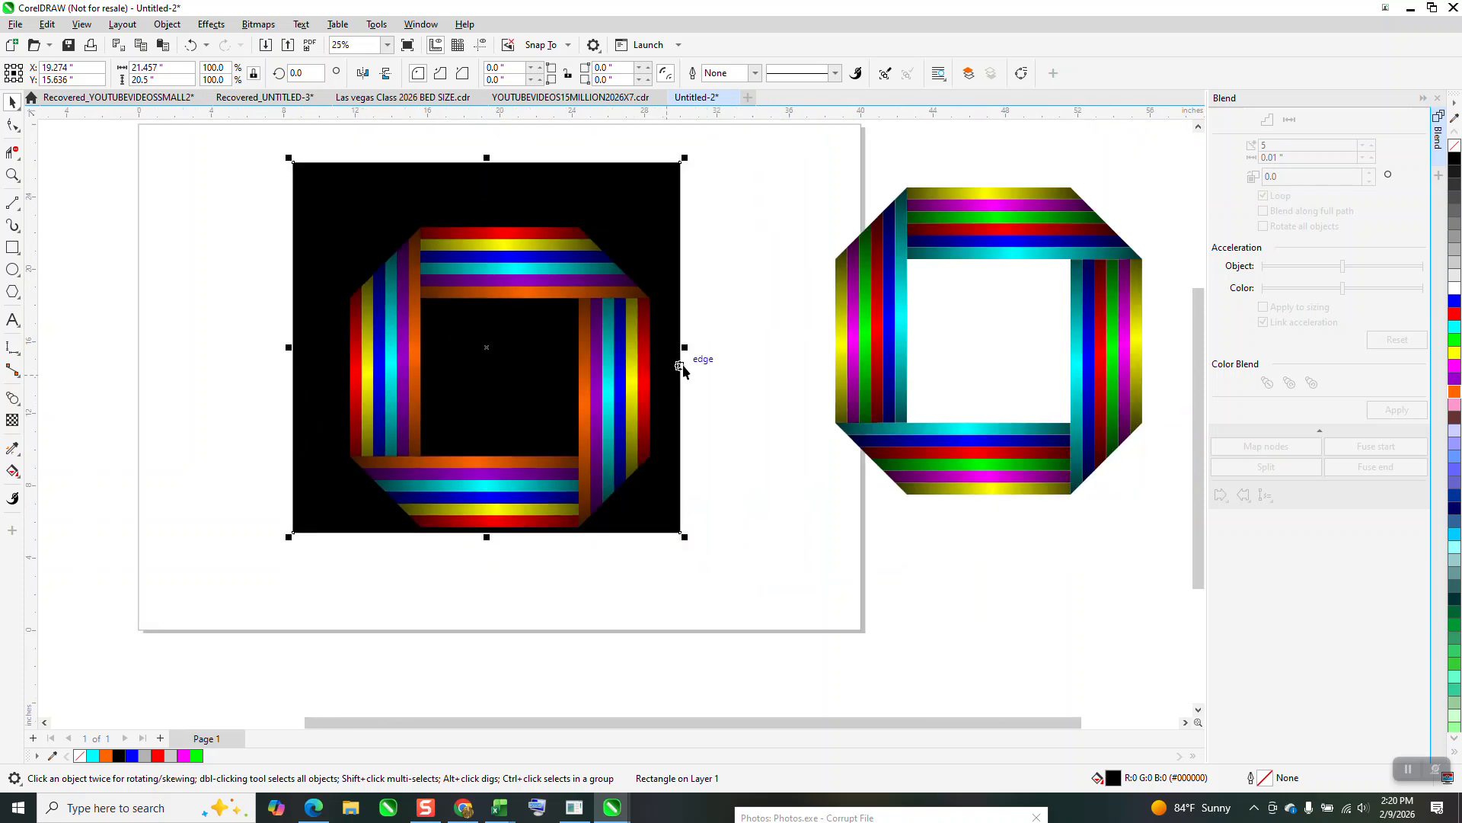
left_click_drag(687, 348, 1150, 348)
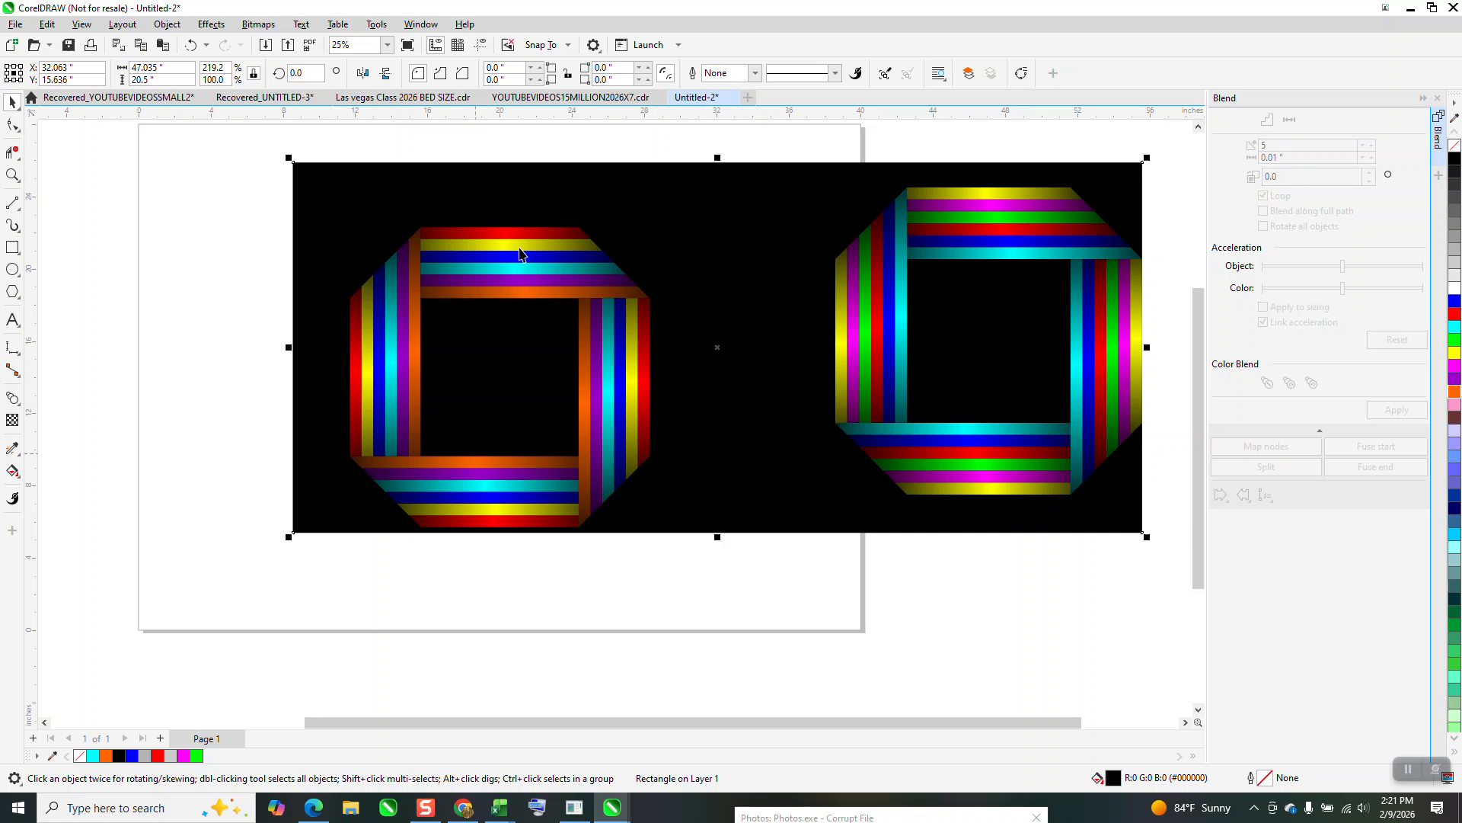
Inspect the new octagon up close on the black background and compare it with the original octagon.
left_click(12, 175)
left_click_drag(338, 204, 712, 541)
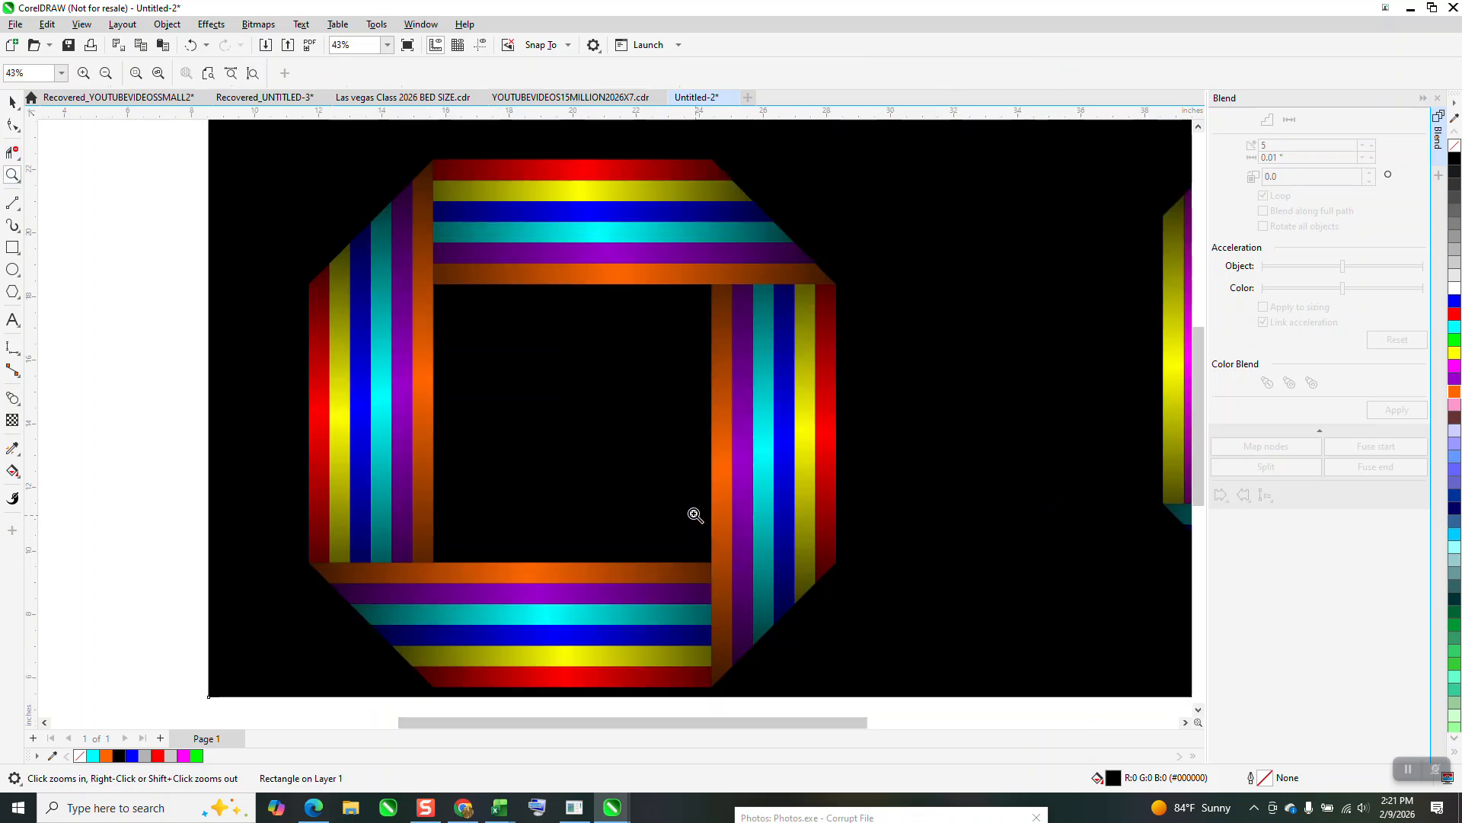
right_click(468, 283)
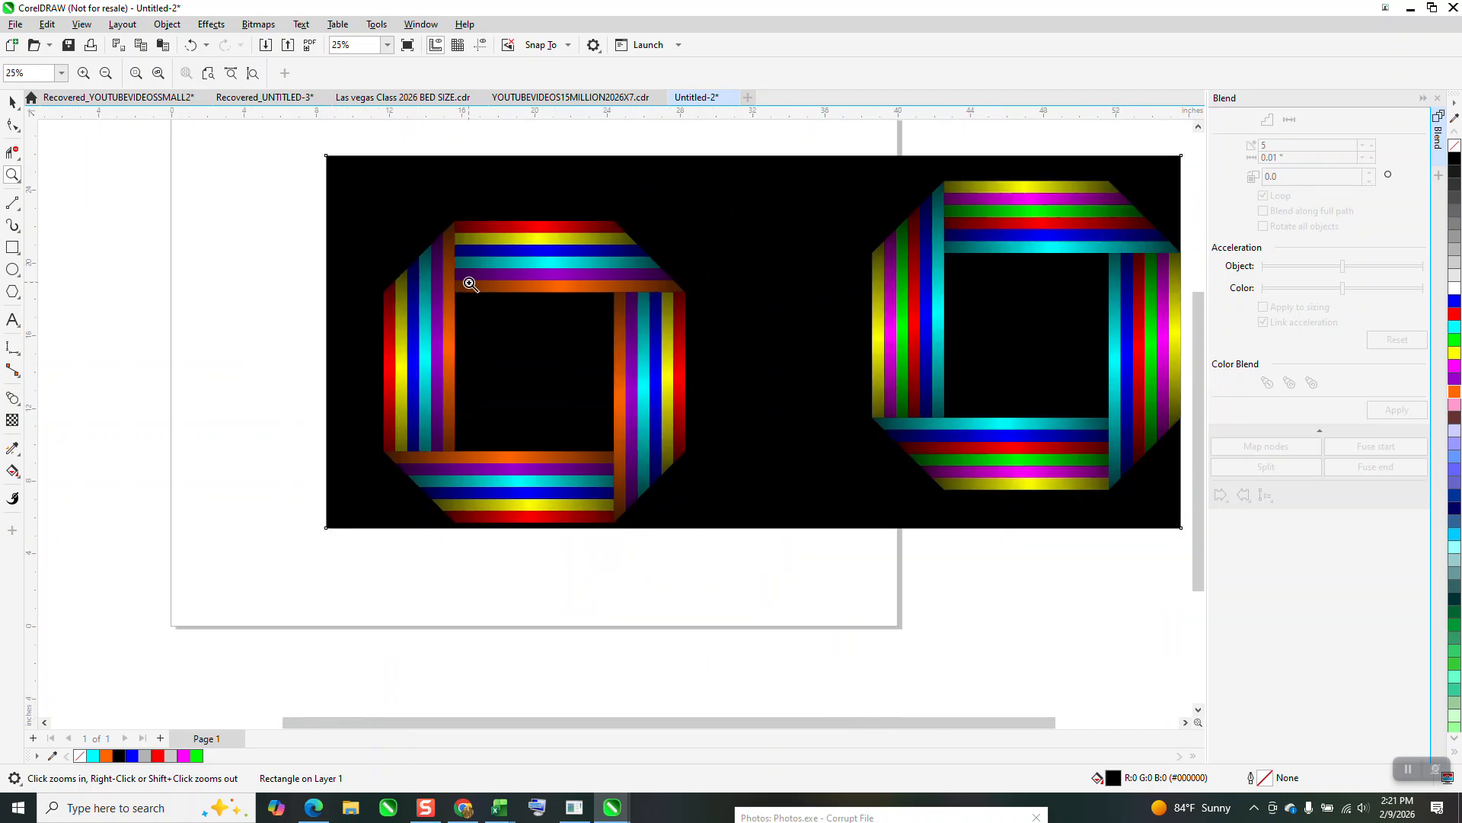